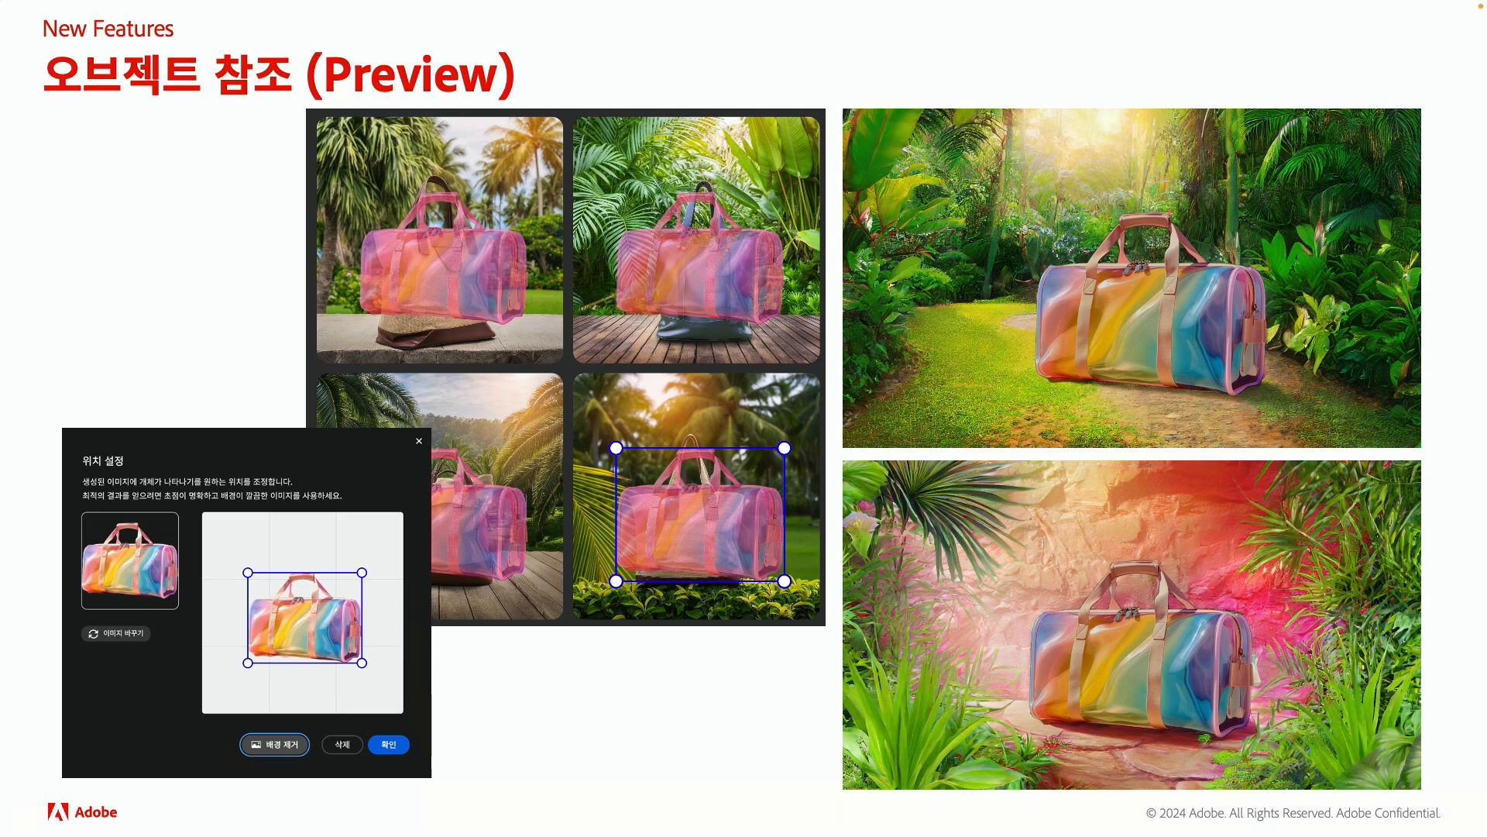
{"action": "key", "text": "Right"}
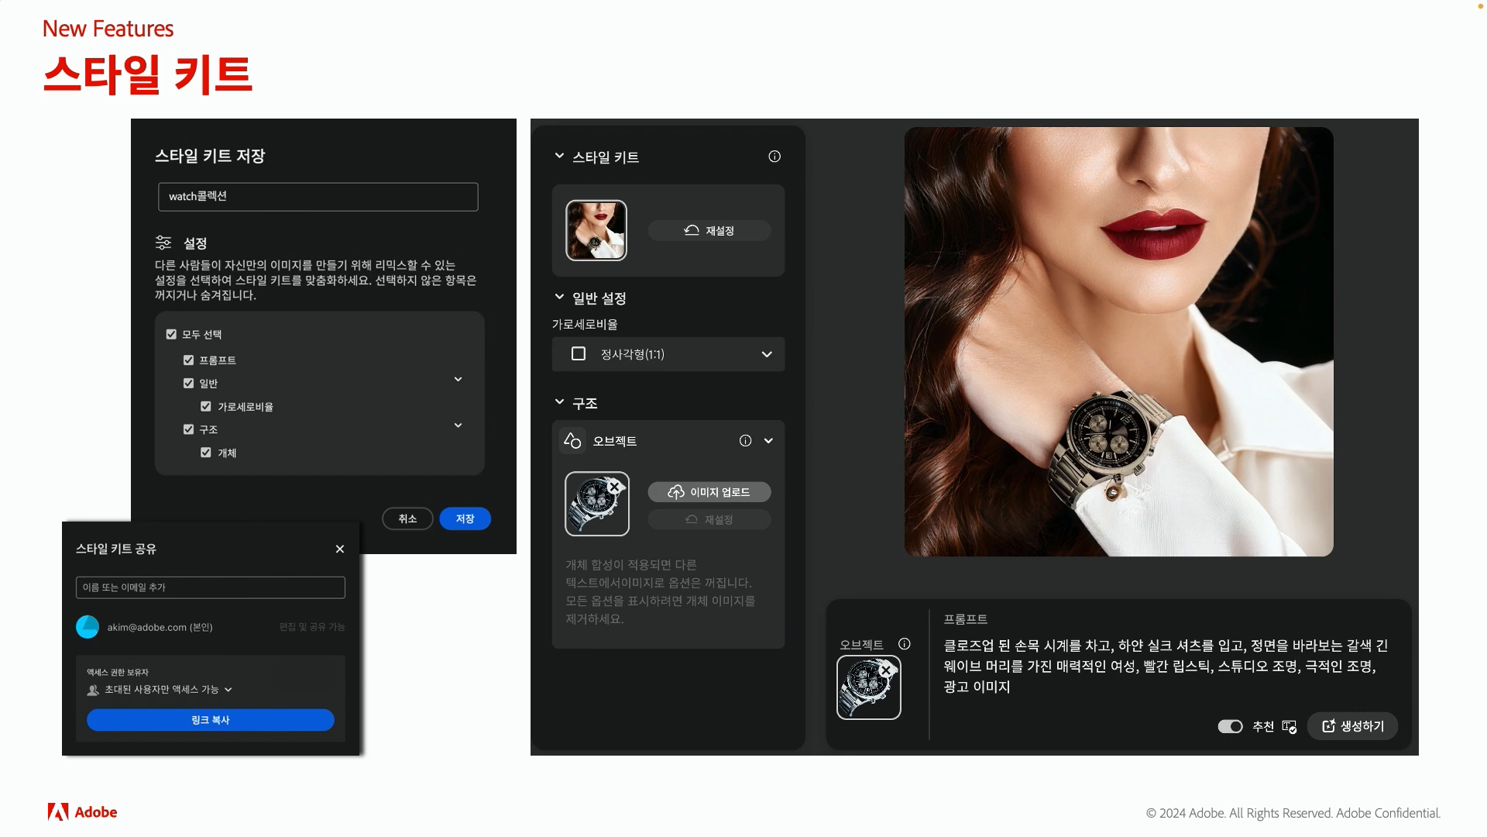
{"action": "key", "text": "Right"}
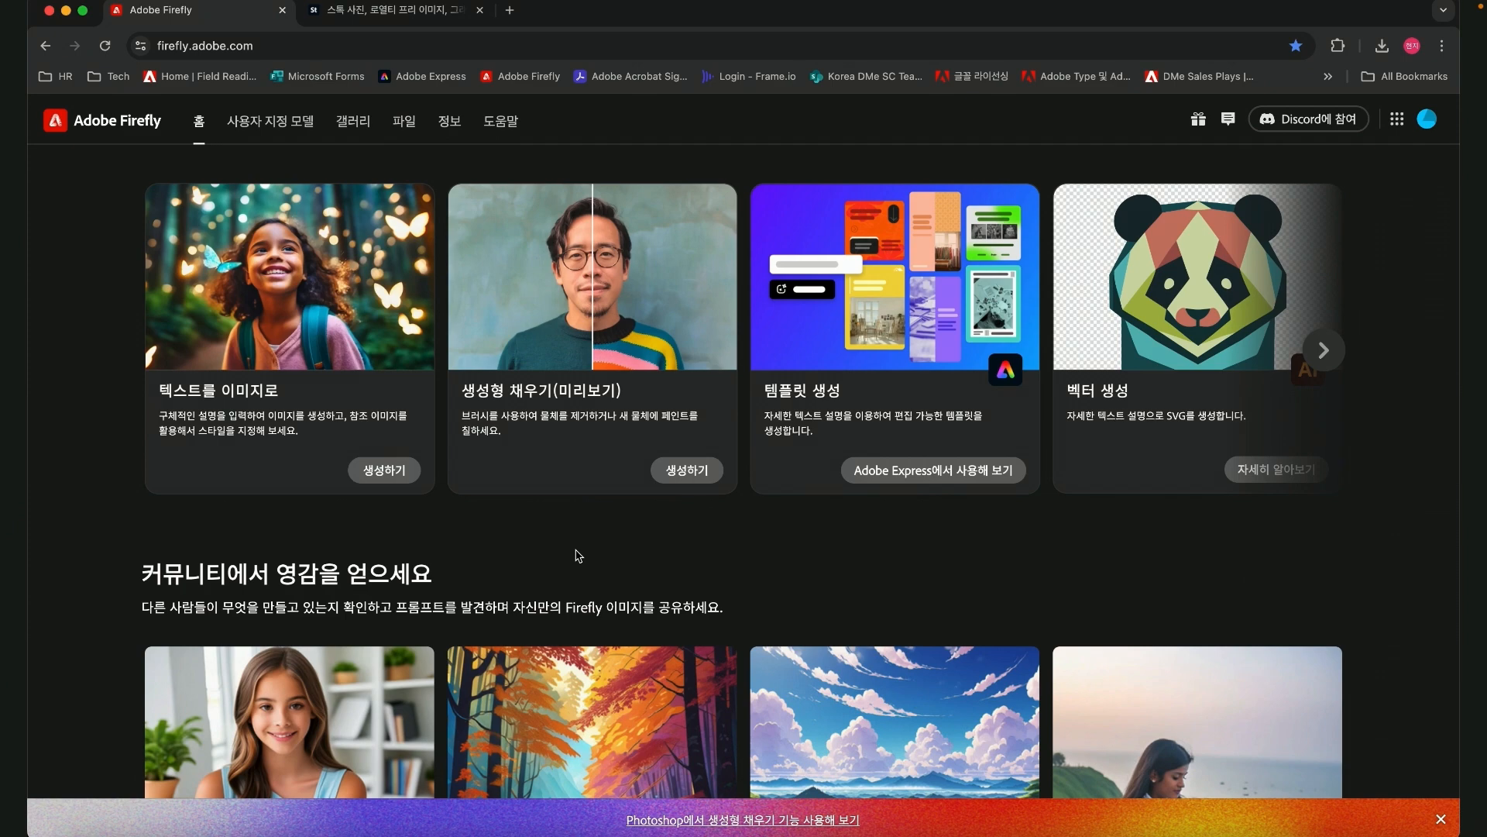
- Generate text-to-image results from the prompt "얇은 커튼으로 햇살이 비쳐 들어오는 초록색 벽에 추상적인 개체가 그려진 그림 액자가 걸려 있는 거실, 쇼파 앞에 원형 목재 테이블"
{"action": "left_click", "coordinate": [384, 473]}
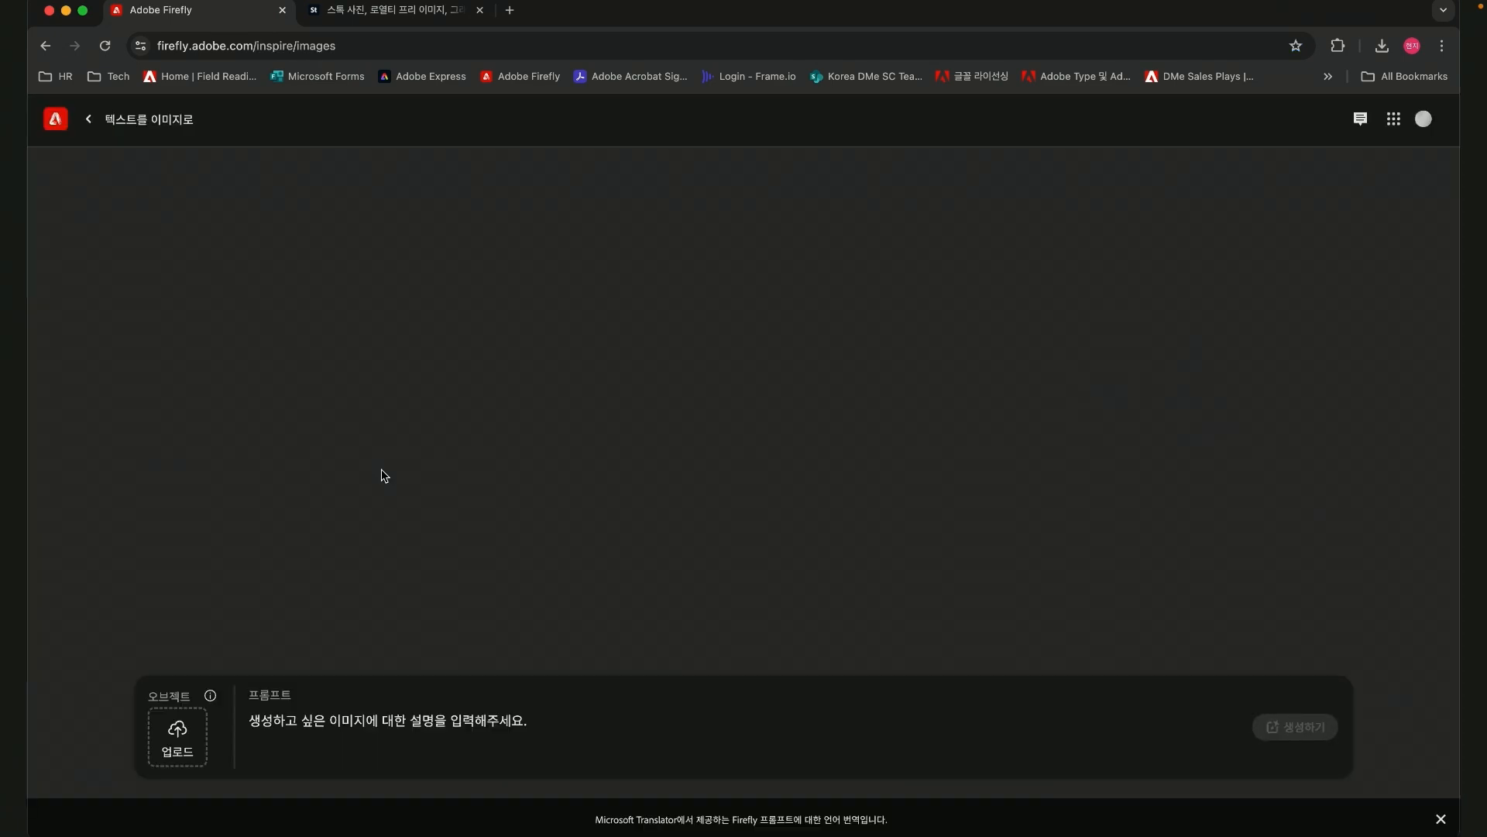
{"action": "left_click", "coordinate": [343, 723]}
{"action": "type", "text": "얇은 커튼으로 햇살이 비쳐 들어오는 초록색 벽에 추상적인 개체가 그려진 그림 액자가 걸려 있는 거실, 쇼파 앞에 원형 목재 테이블"}
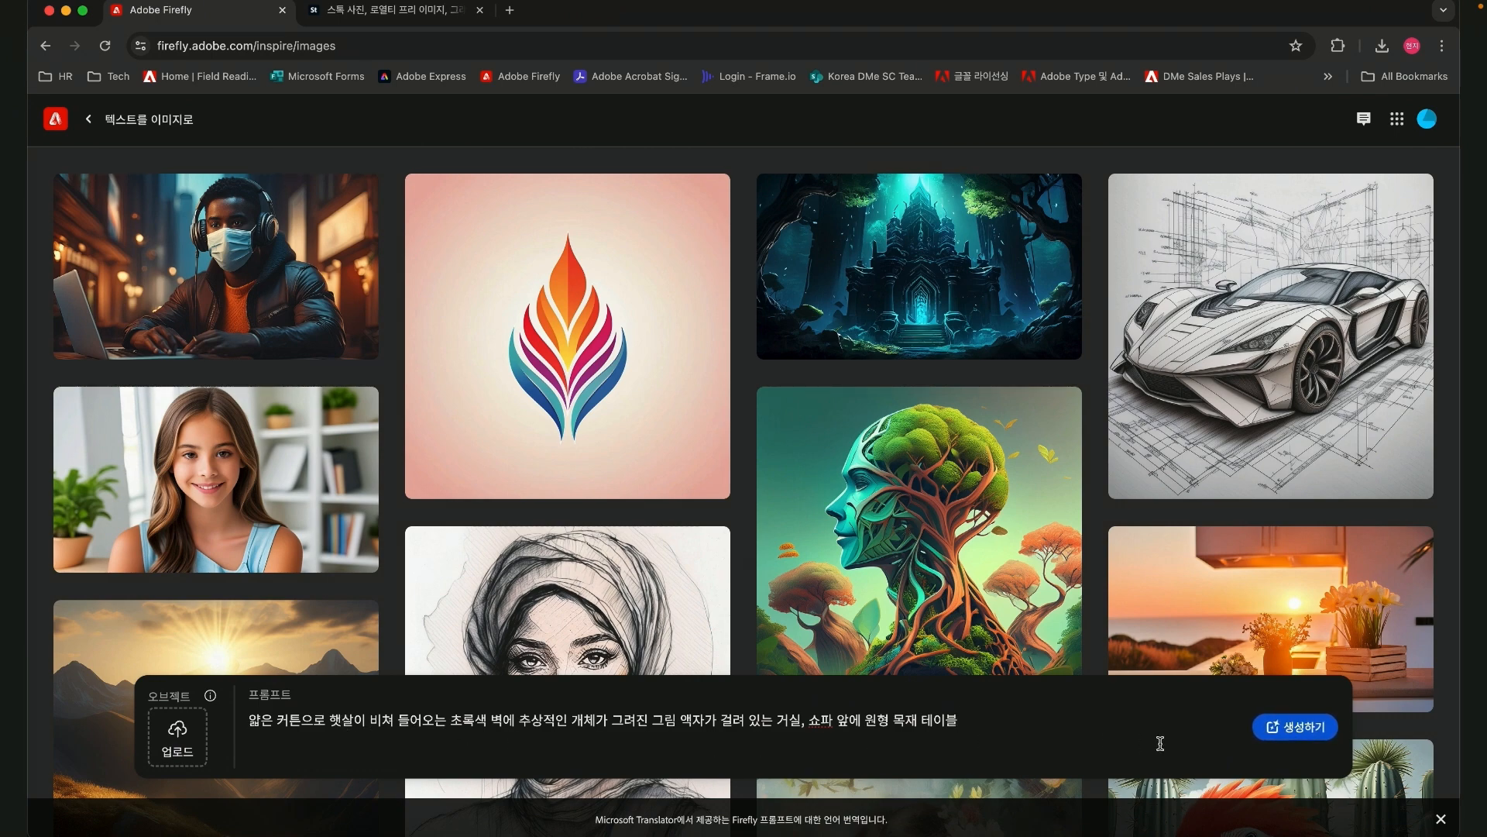
{"action": "left_click", "coordinate": [1304, 733]}
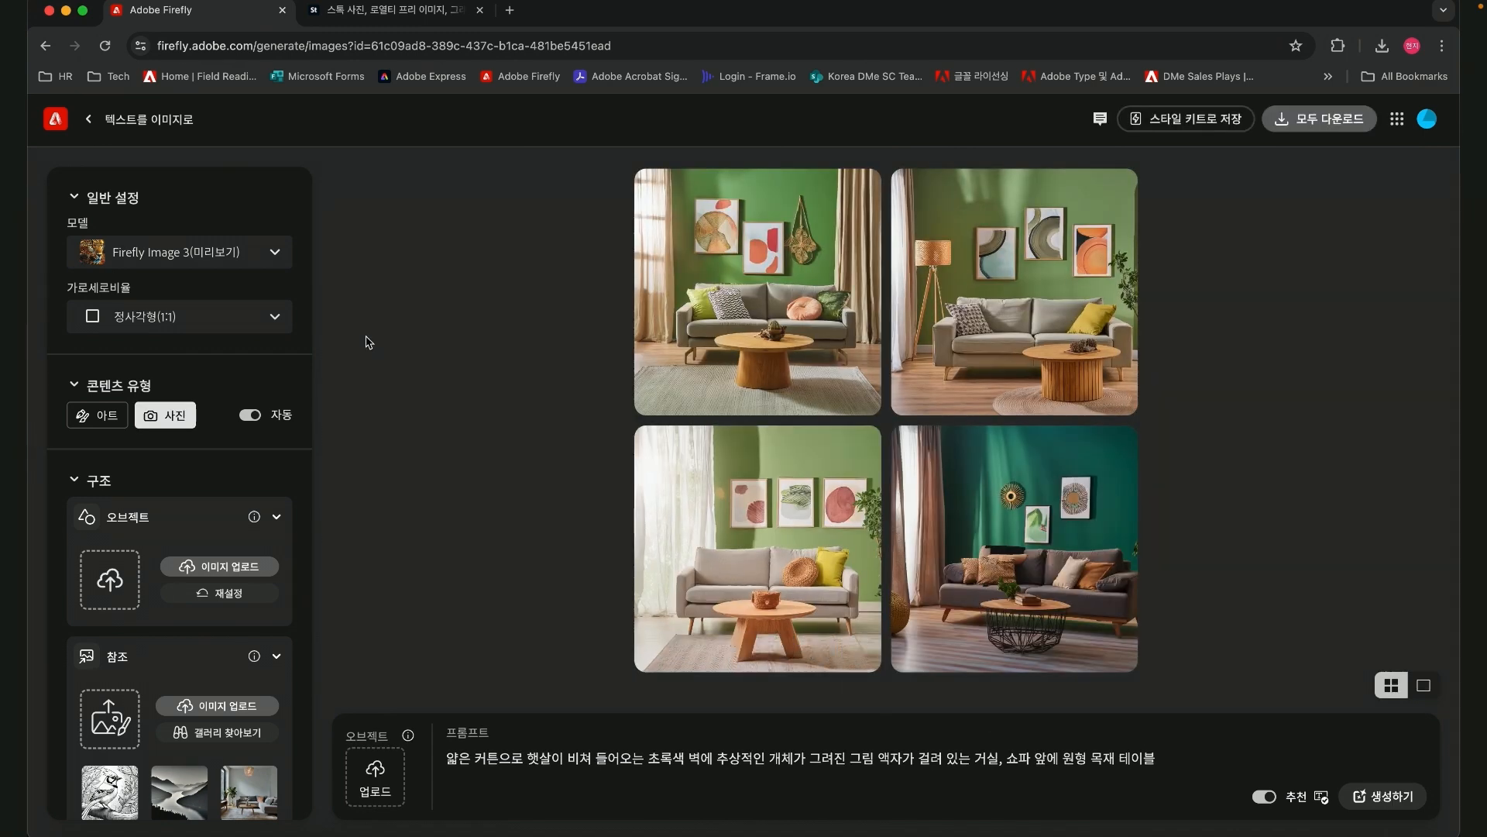
- Look at the available Firefly models and set the aspect ratio to widescreen (16:9)
{"action": "left_click", "coordinate": [244, 263]}
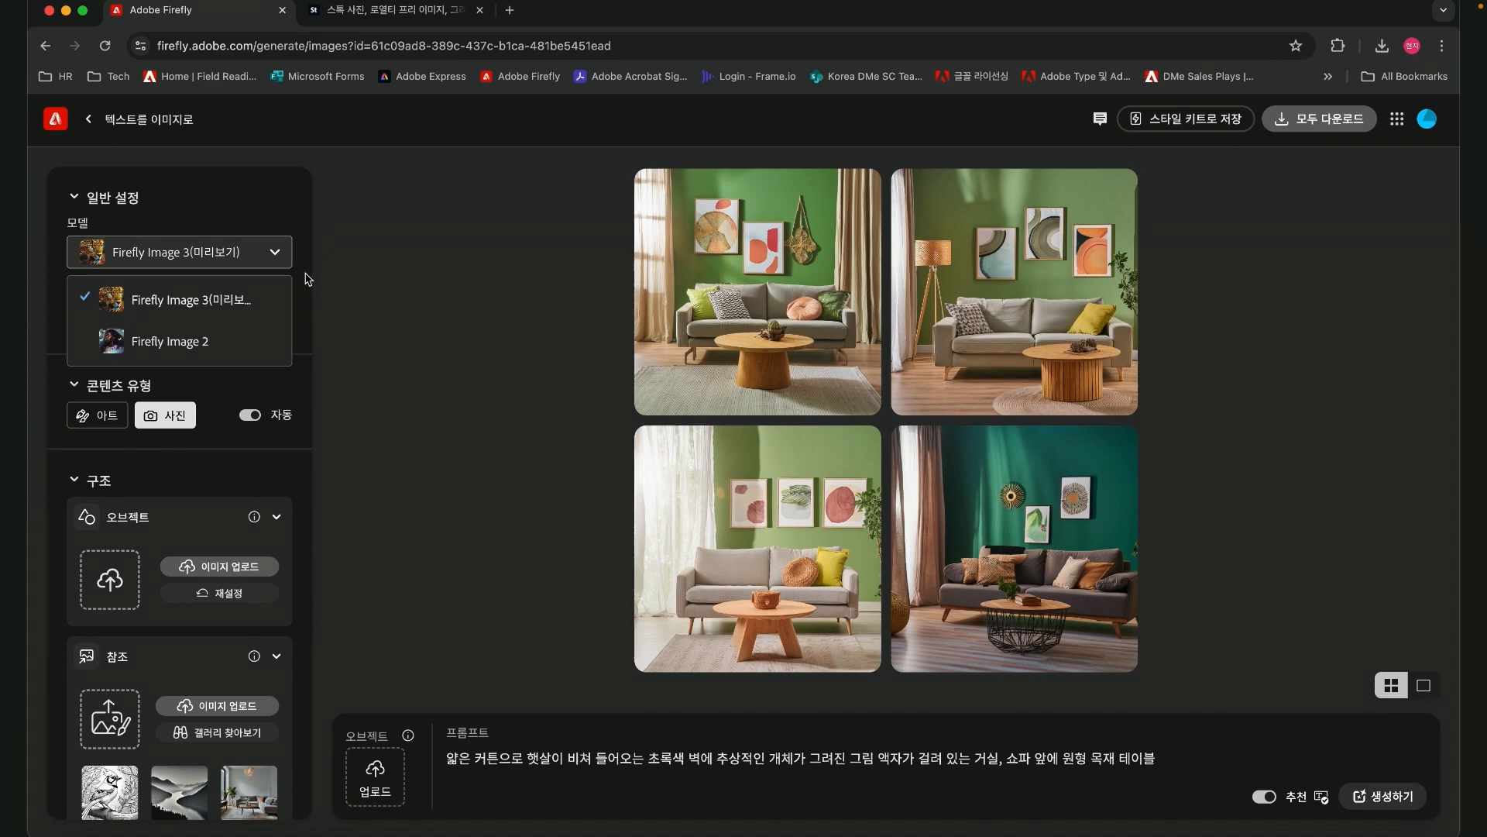
{"action": "left_click", "coordinate": [267, 252]}
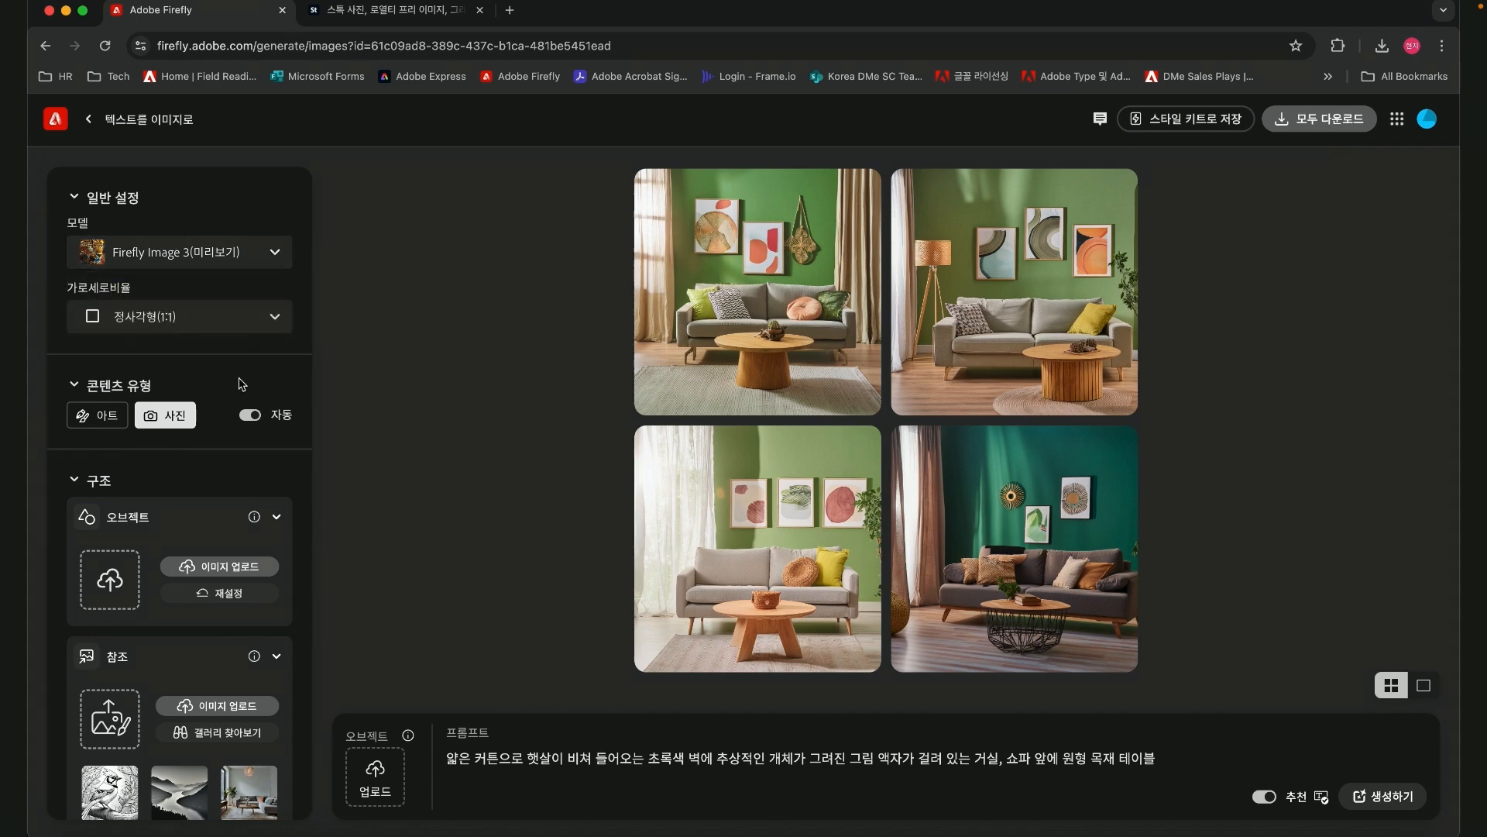
{"action": "left_click", "coordinate": [243, 314]}
{"action": "left_click", "coordinate": [217, 490]}
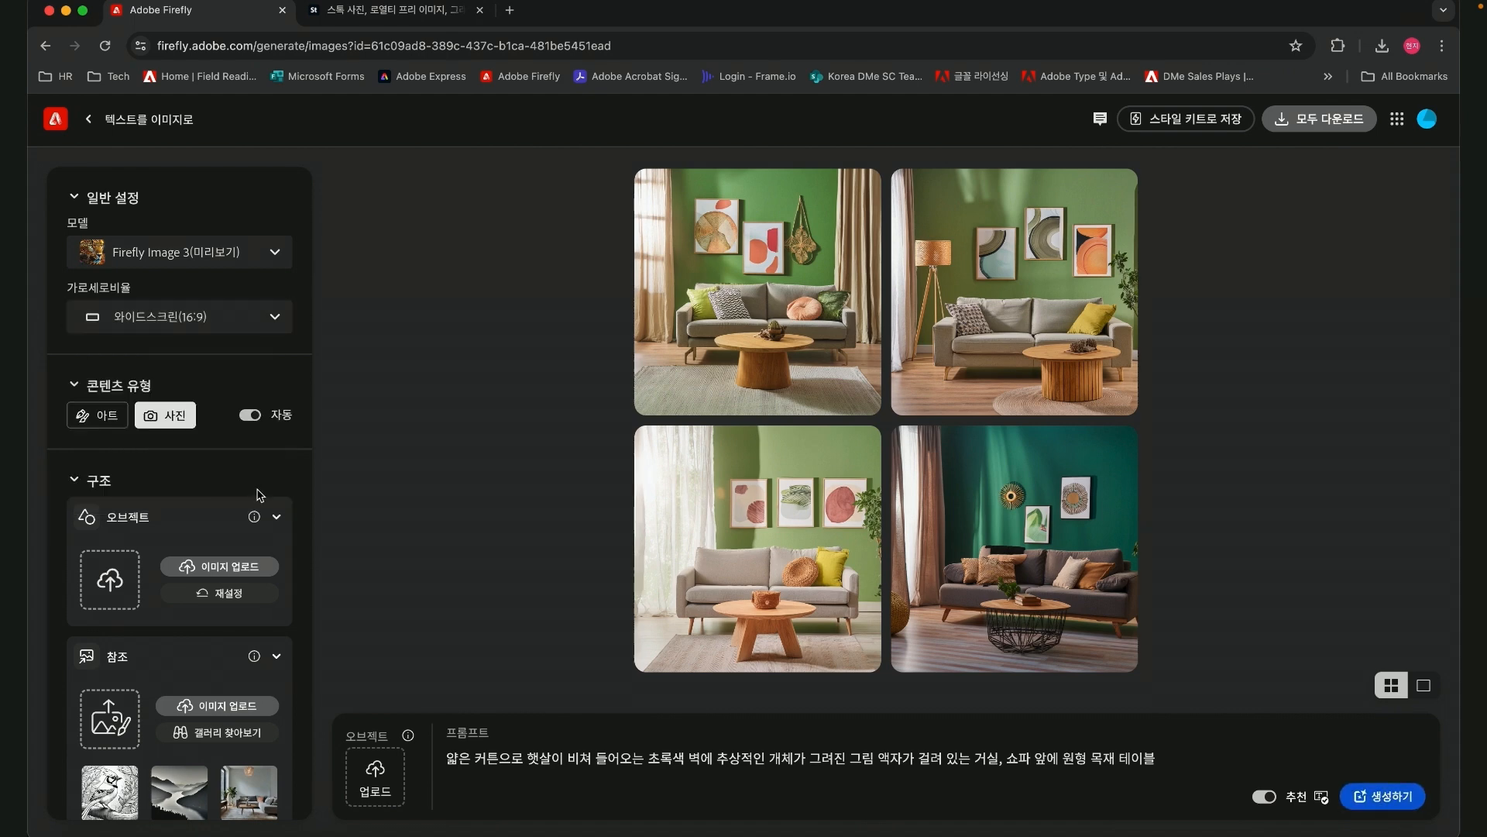
- Browse the gallery of structure reference images and return to the structure reference settings
{"action": "scroll", "coordinate": [257, 489], "scroll_direction": "down", "scroll_amount": 1}
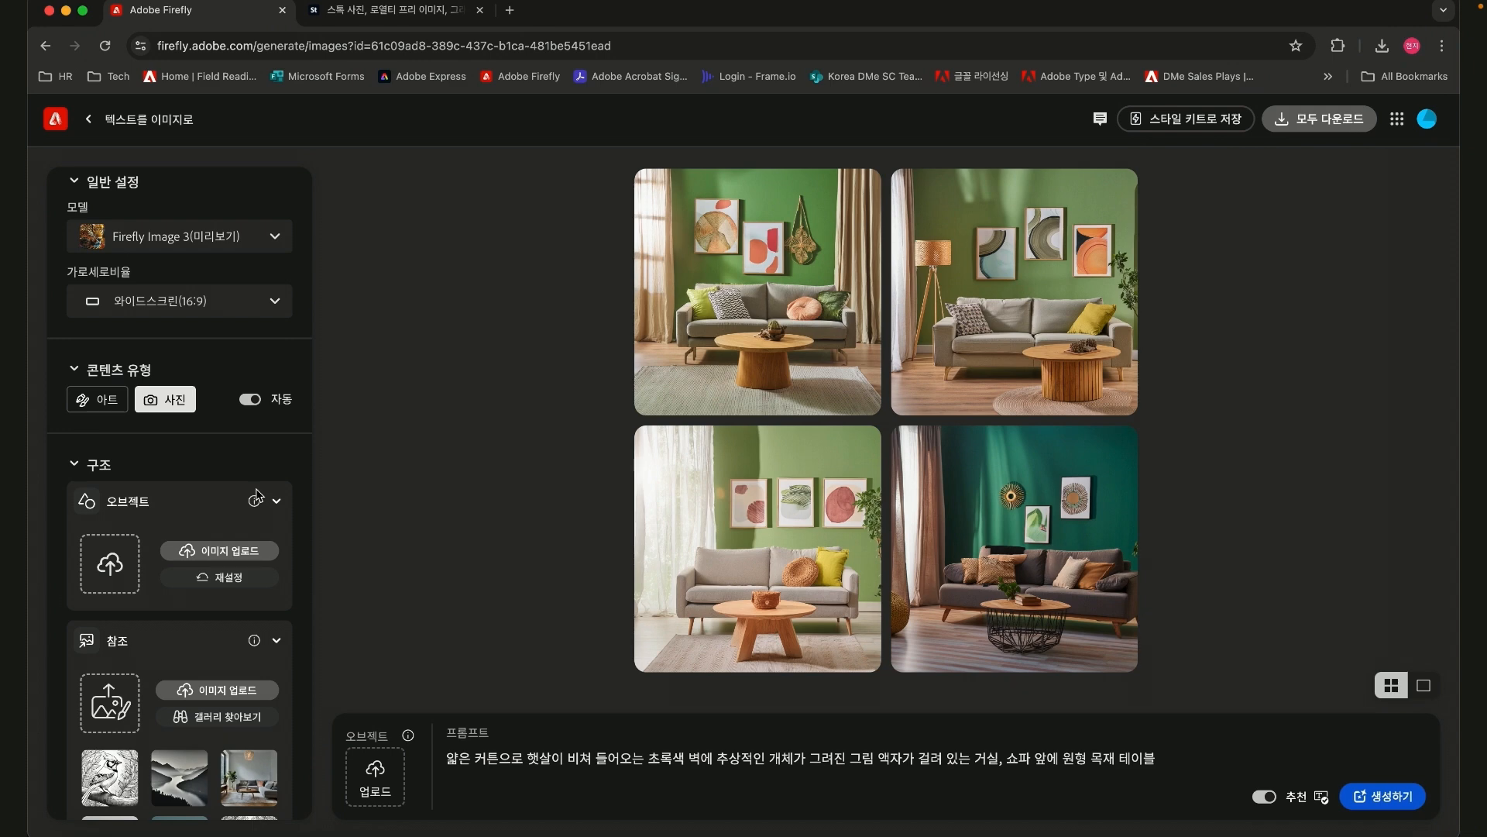
{"action": "scroll", "coordinate": [257, 496], "scroll_direction": "down", "scroll_amount": 5}
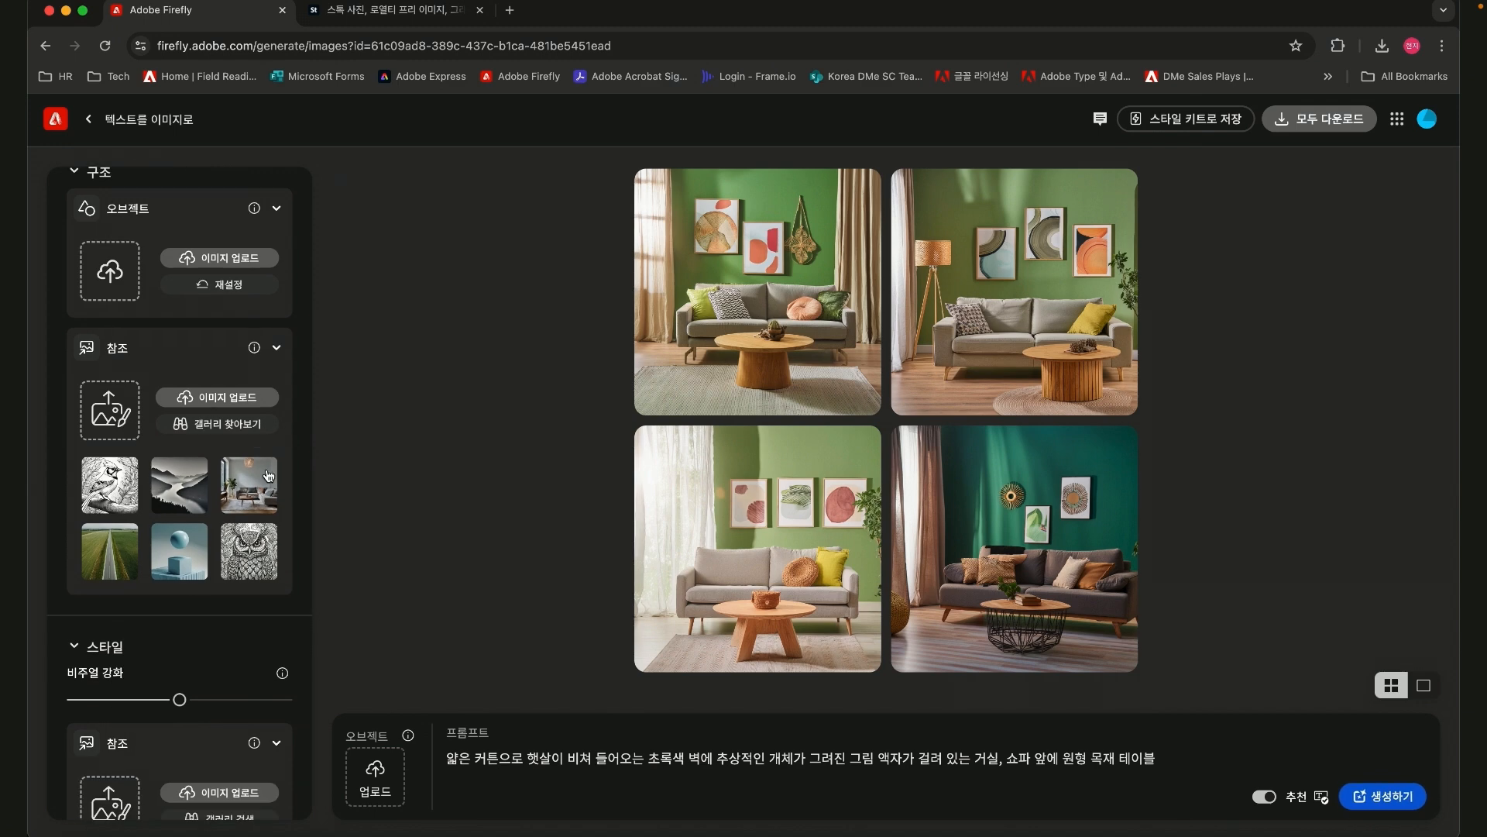
{"action": "left_click", "coordinate": [221, 424]}
{"action": "scroll", "coordinate": [255, 463], "scroll_direction": "down", "scroll_amount": 3}
{"action": "scroll", "coordinate": [255, 463], "scroll_direction": "up", "scroll_amount": 3}
{"action": "left_click", "coordinate": [80, 200]}
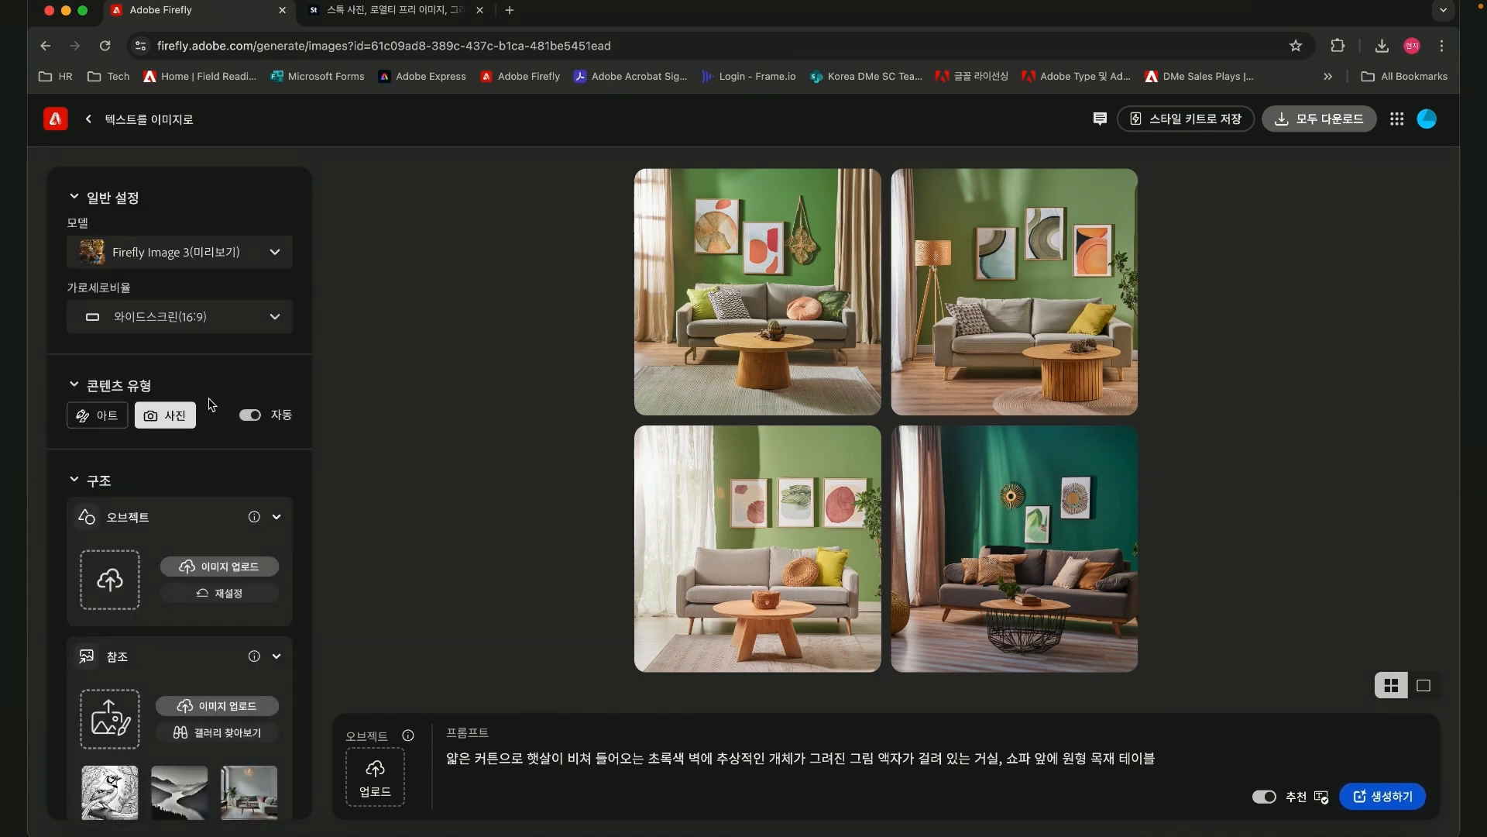
{"action": "scroll", "coordinate": [232, 503], "scroll_direction": "down", "scroll_amount": 3}
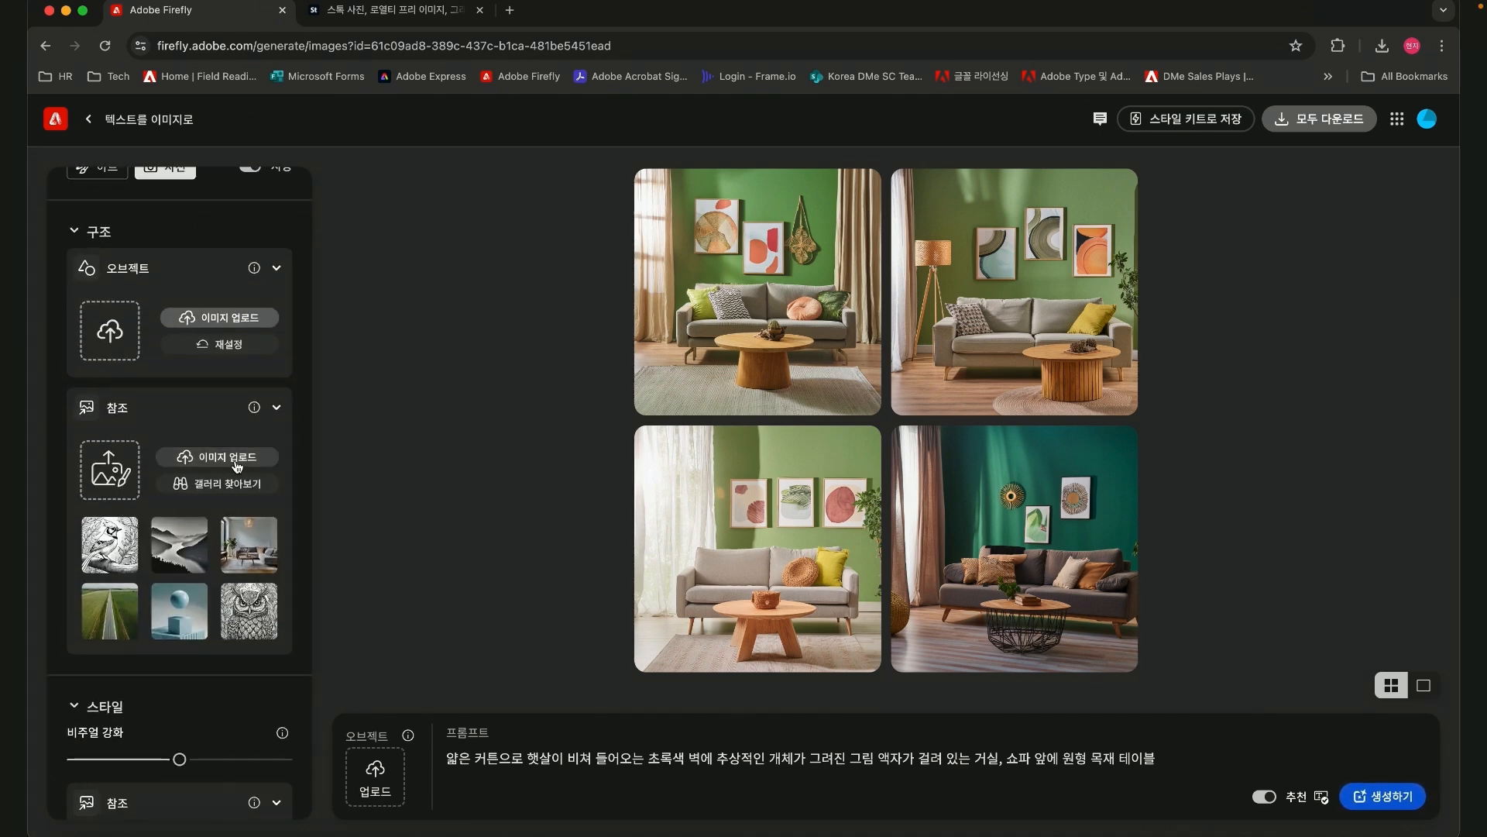
- Switch to Adobe Stock and search its images for "mint sofa interior"
{"action": "left_click", "coordinate": [397, 20]}
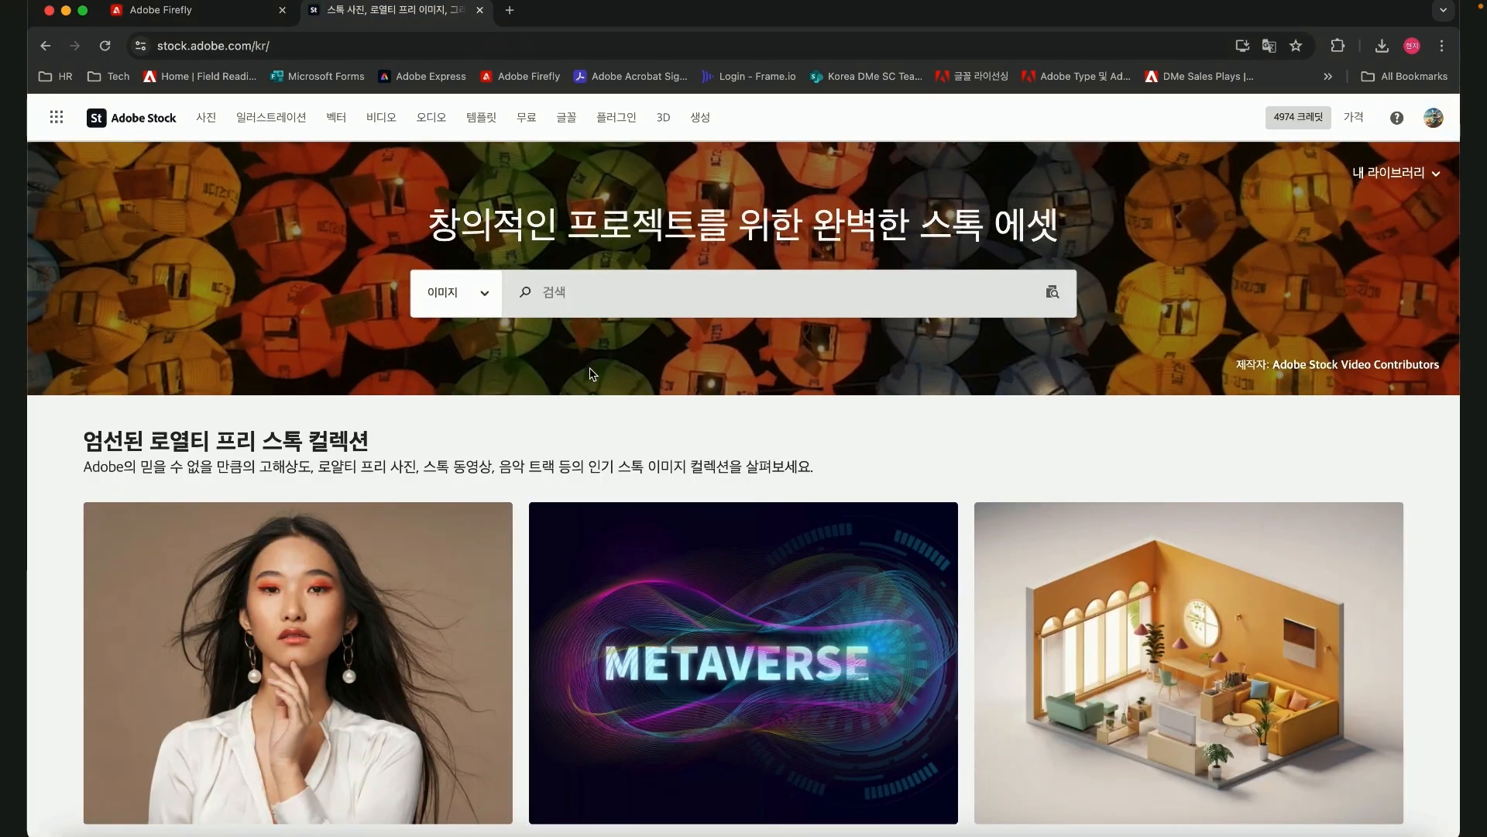
{"action": "left_click", "coordinate": [554, 292]}
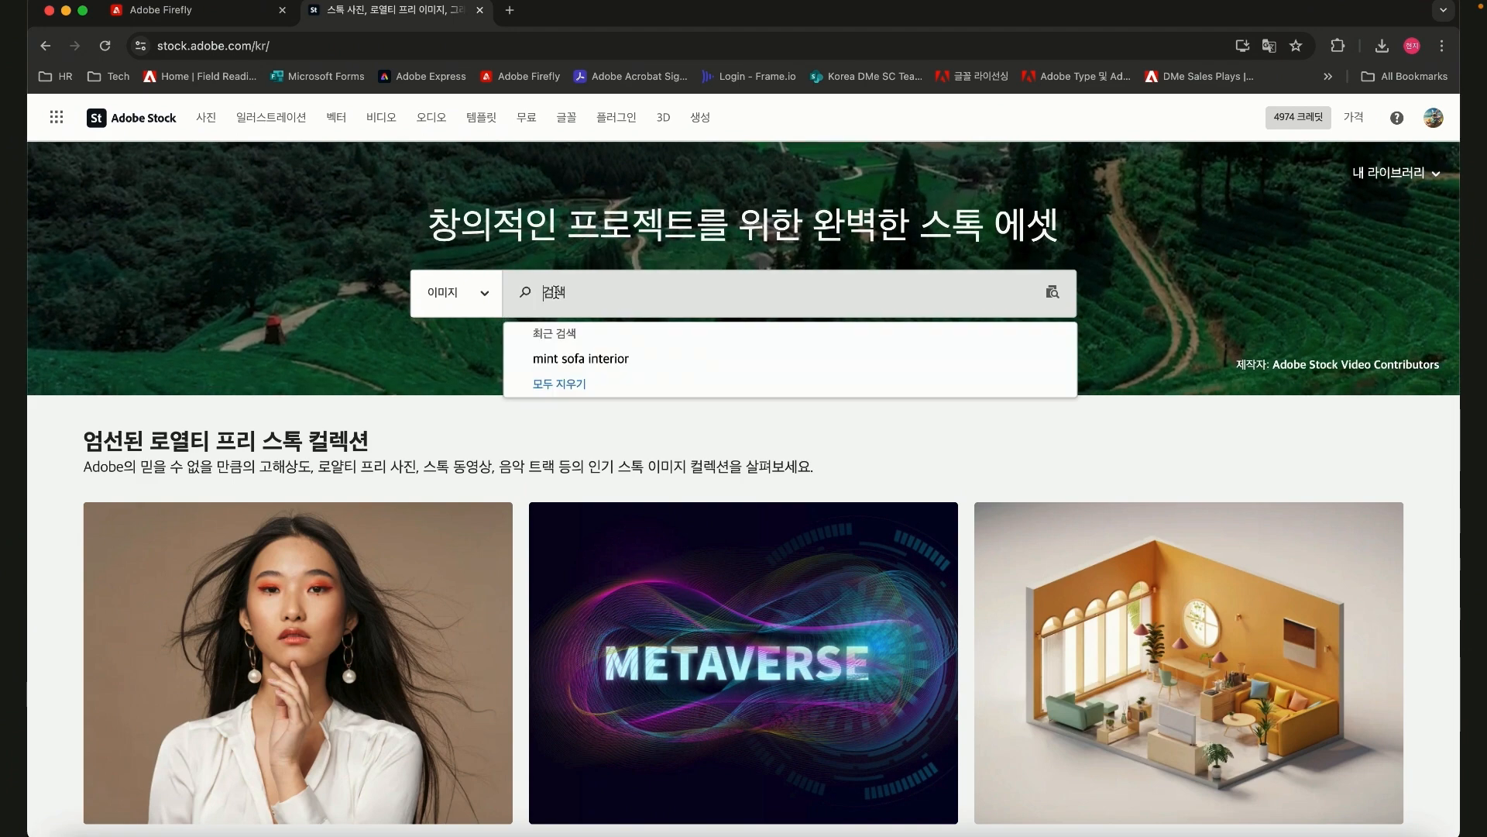
{"action": "left_click", "coordinate": [594, 358]}
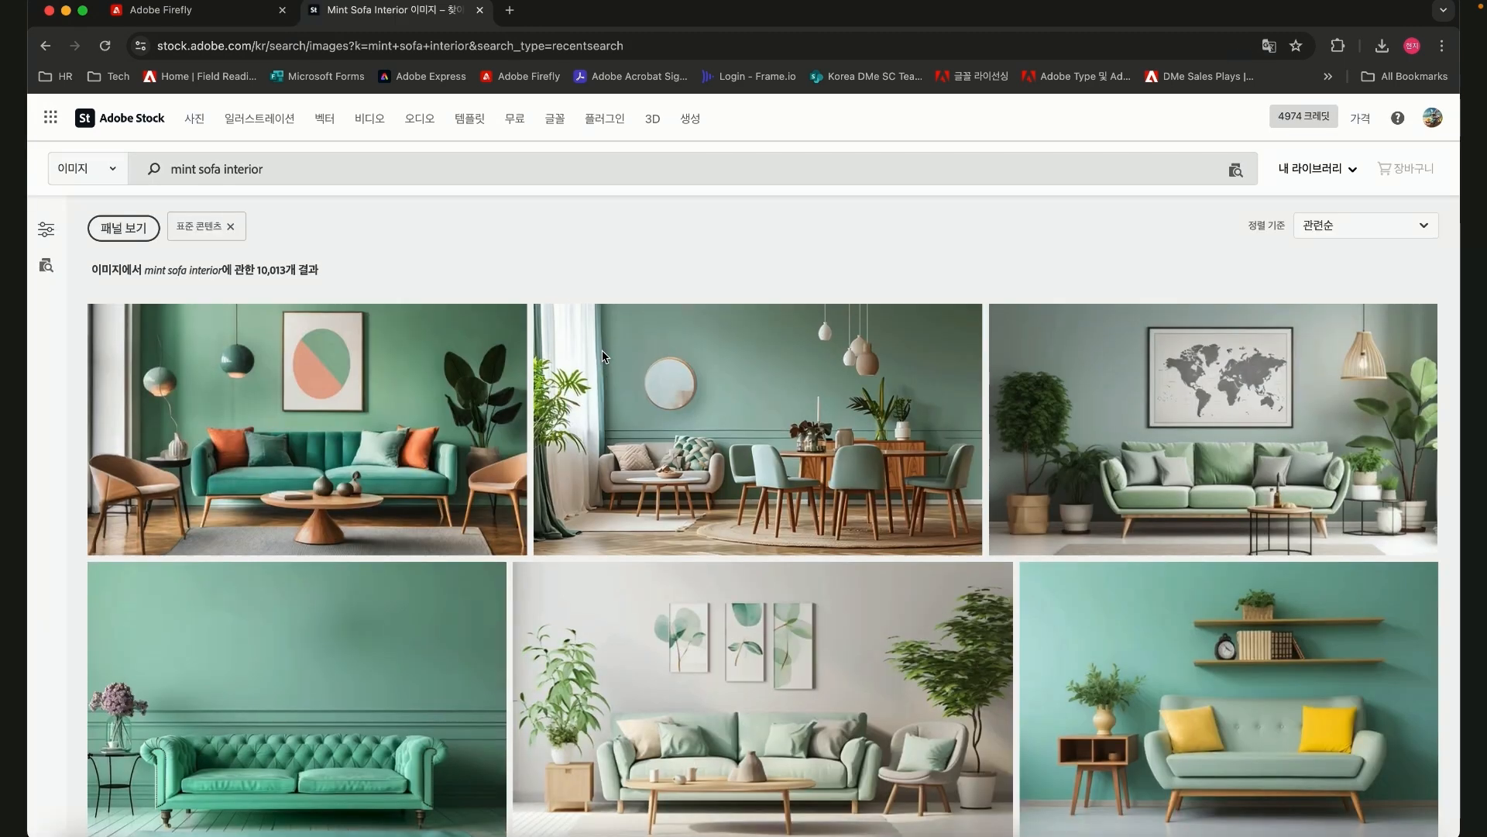
- Browse the stock results for the licensed green living room with two round armchairs and open its further options
{"action": "scroll", "coordinate": [604, 356], "scroll_direction": "down", "scroll_amount": 5}
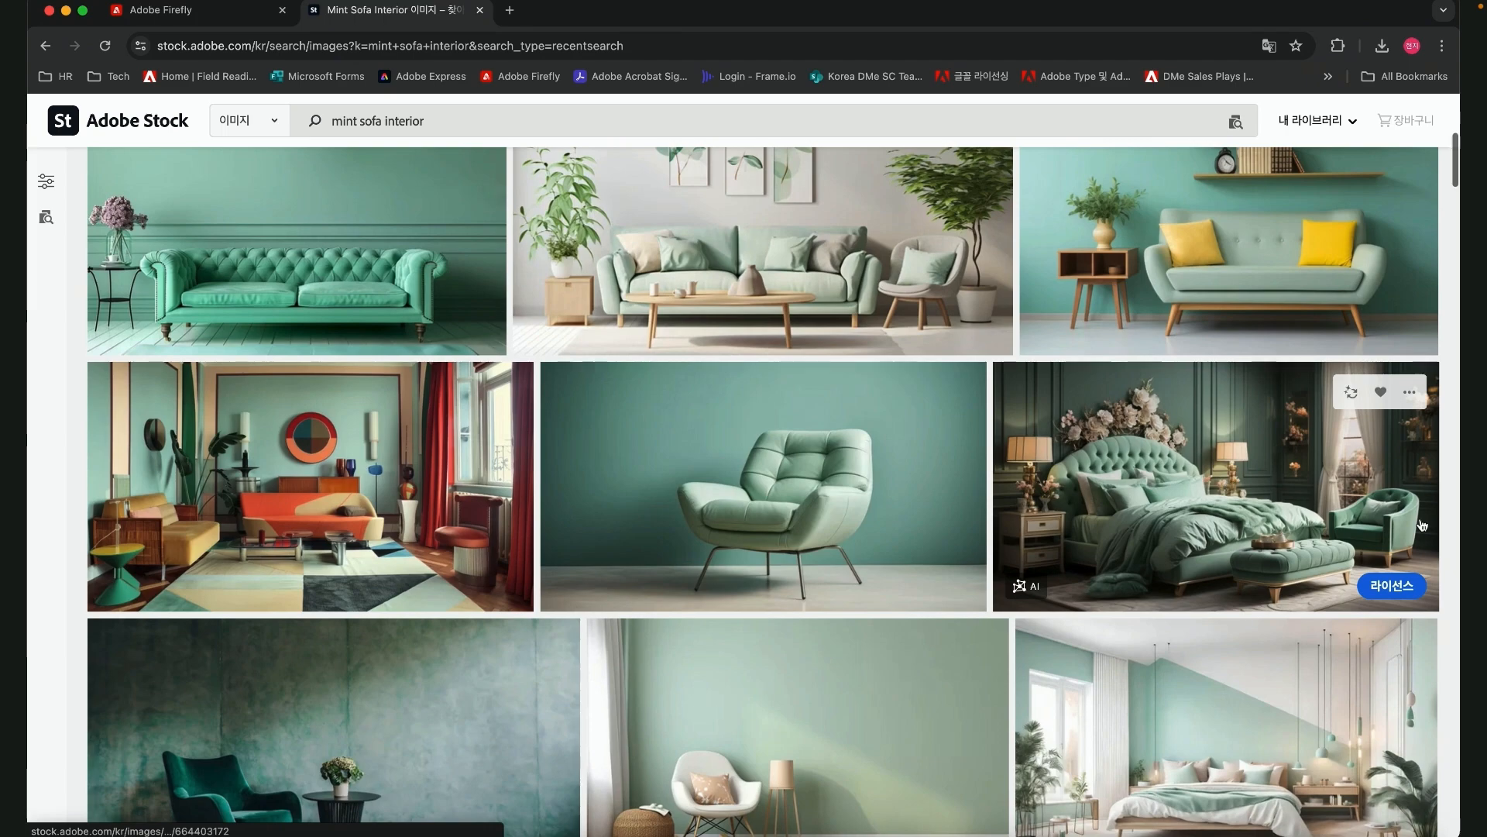
{"action": "scroll", "coordinate": [1422, 525], "scroll_direction": "down", "scroll_amount": 8}
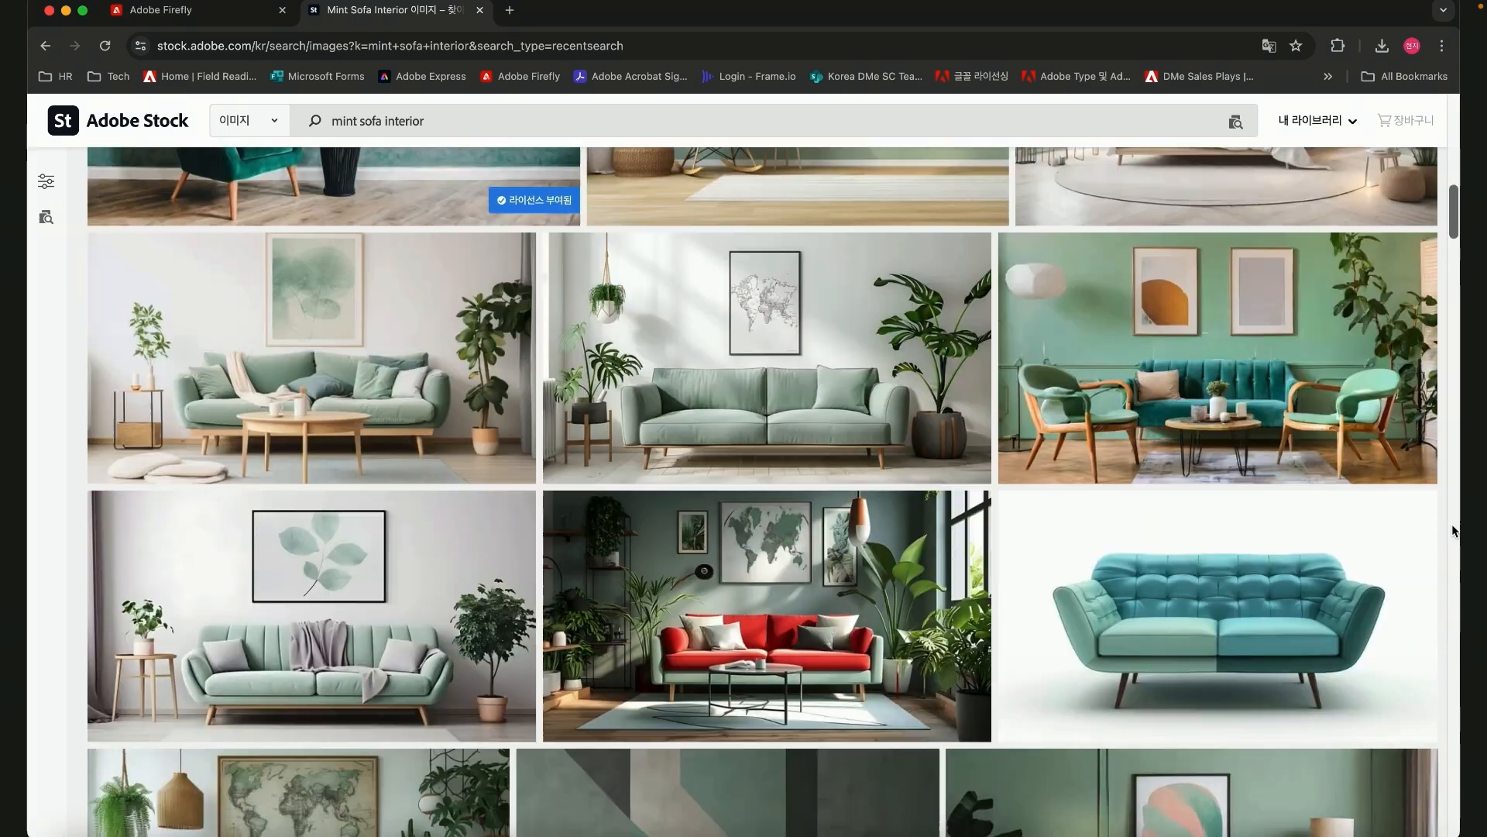
{"action": "scroll", "coordinate": [1454, 531], "scroll_direction": "down", "scroll_amount": 10}
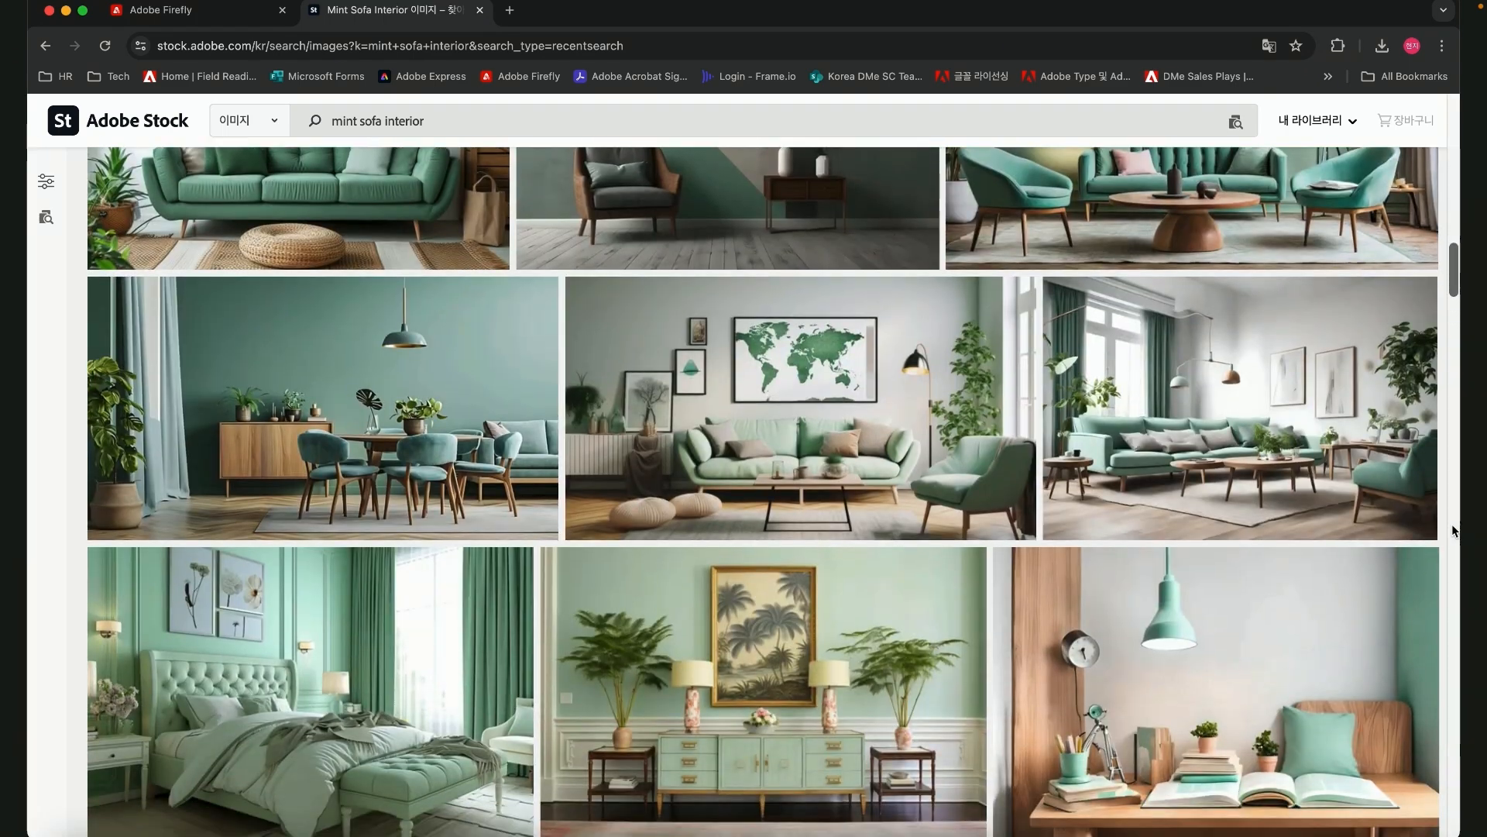
{"action": "scroll", "coordinate": [1453, 531], "scroll_direction": "down", "scroll_amount": 10}
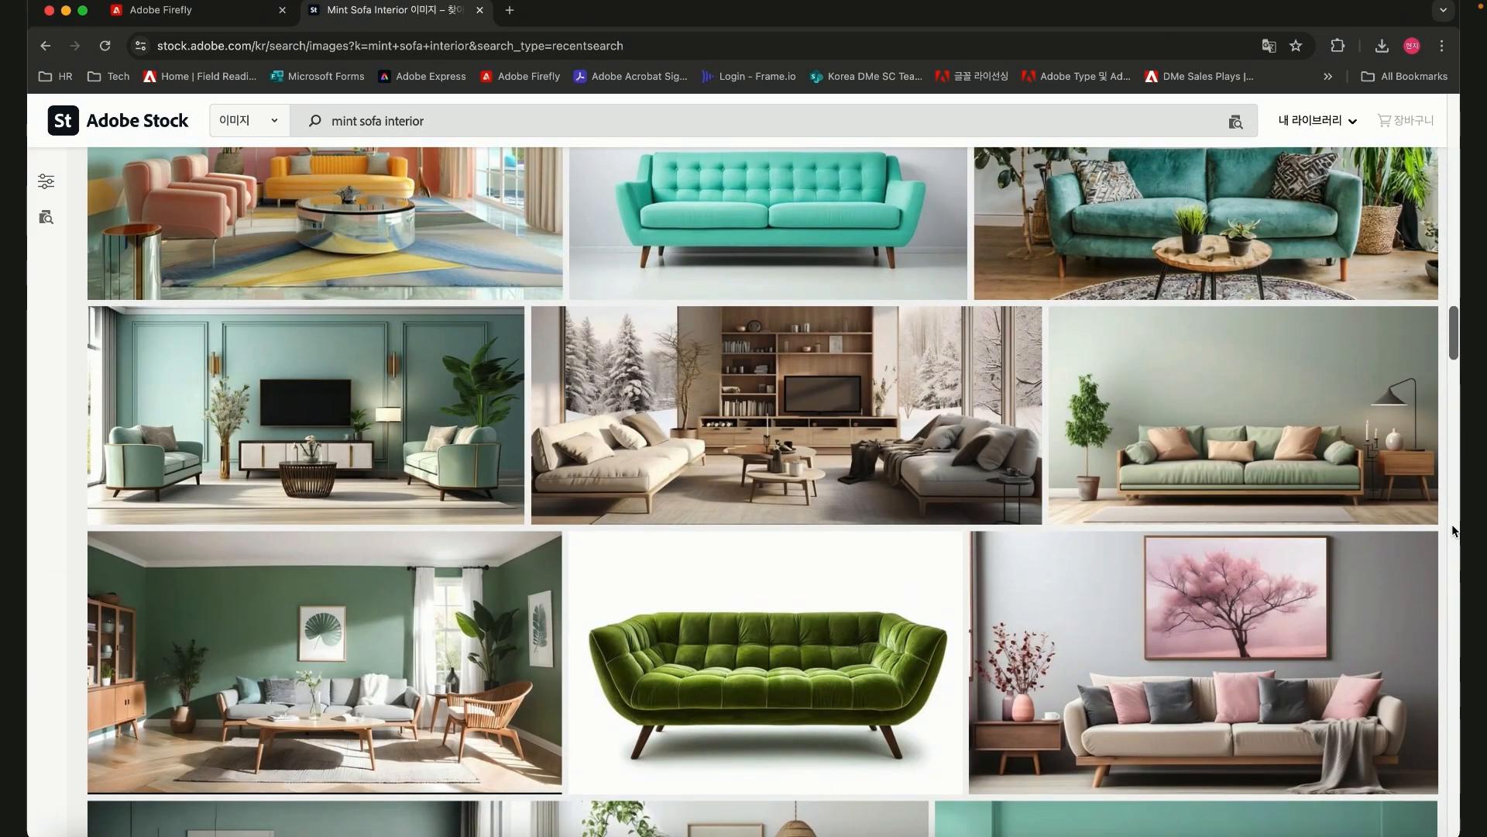
{"action": "scroll", "coordinate": [1453, 530], "scroll_direction": "down", "scroll_amount": 7}
{"action": "scroll", "coordinate": [1453, 531], "scroll_direction": "down", "scroll_amount": 5}
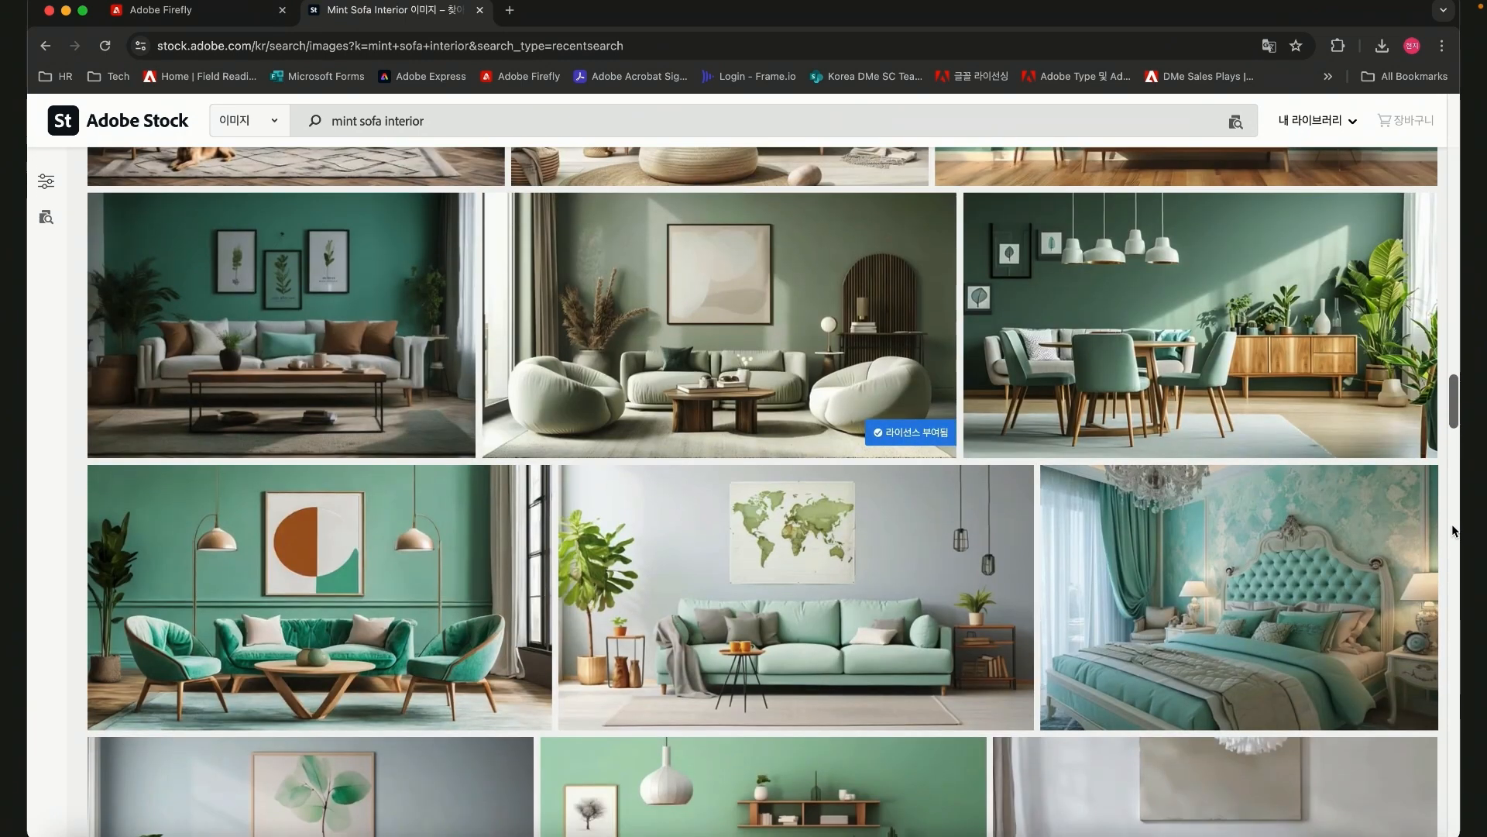
{"action": "mouse_move", "coordinate": [930, 234]}
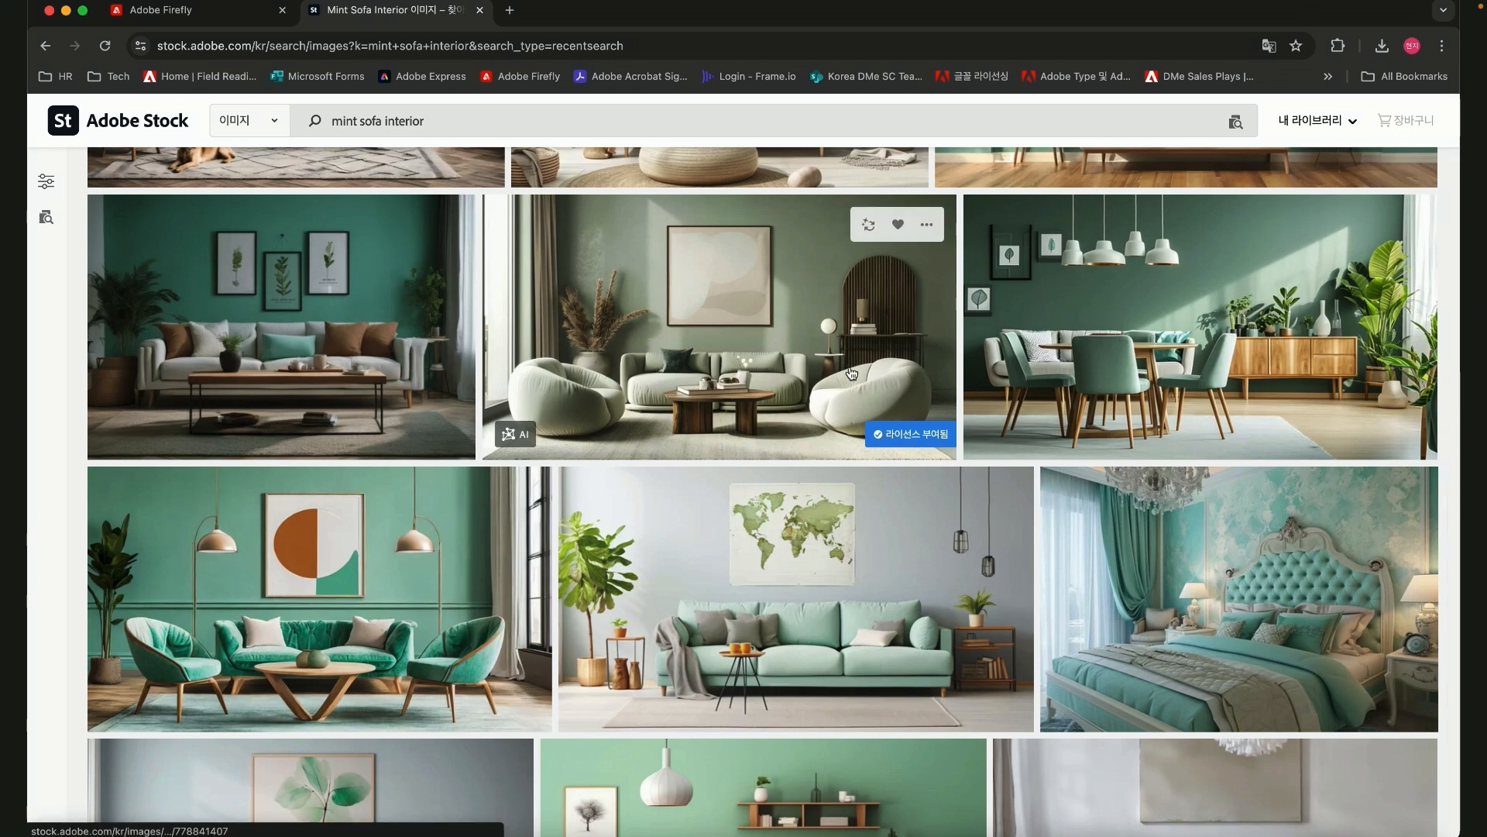
{"action": "left_click", "coordinate": [927, 226]}
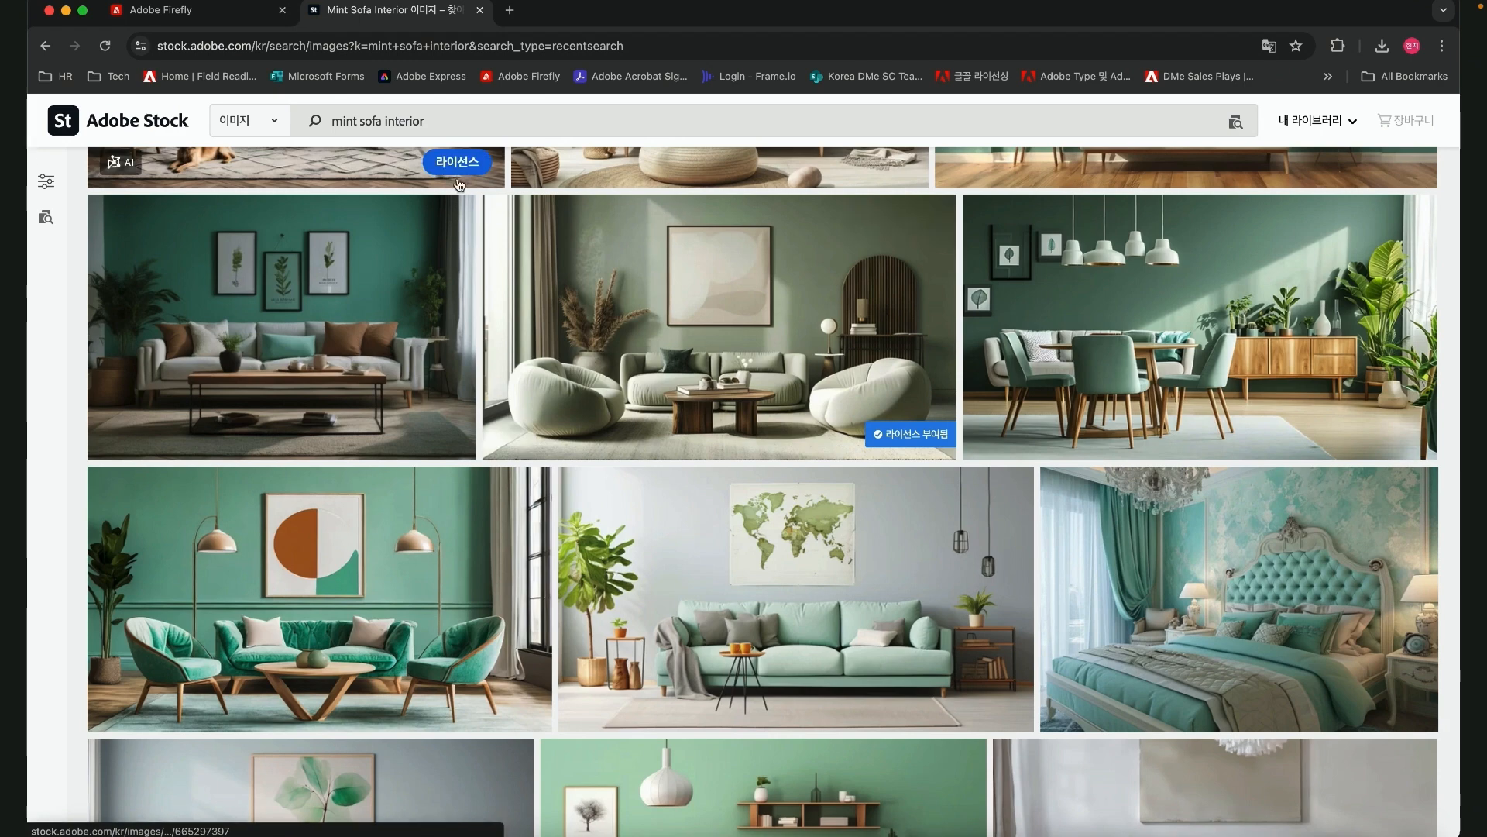
- Switch back to Adobe Firefly and upload 구조참조.jpeg as the structure reference, accepting the image usage terms
{"action": "left_click", "coordinate": [239, 20]}
{"action": "left_click", "coordinate": [240, 462]}
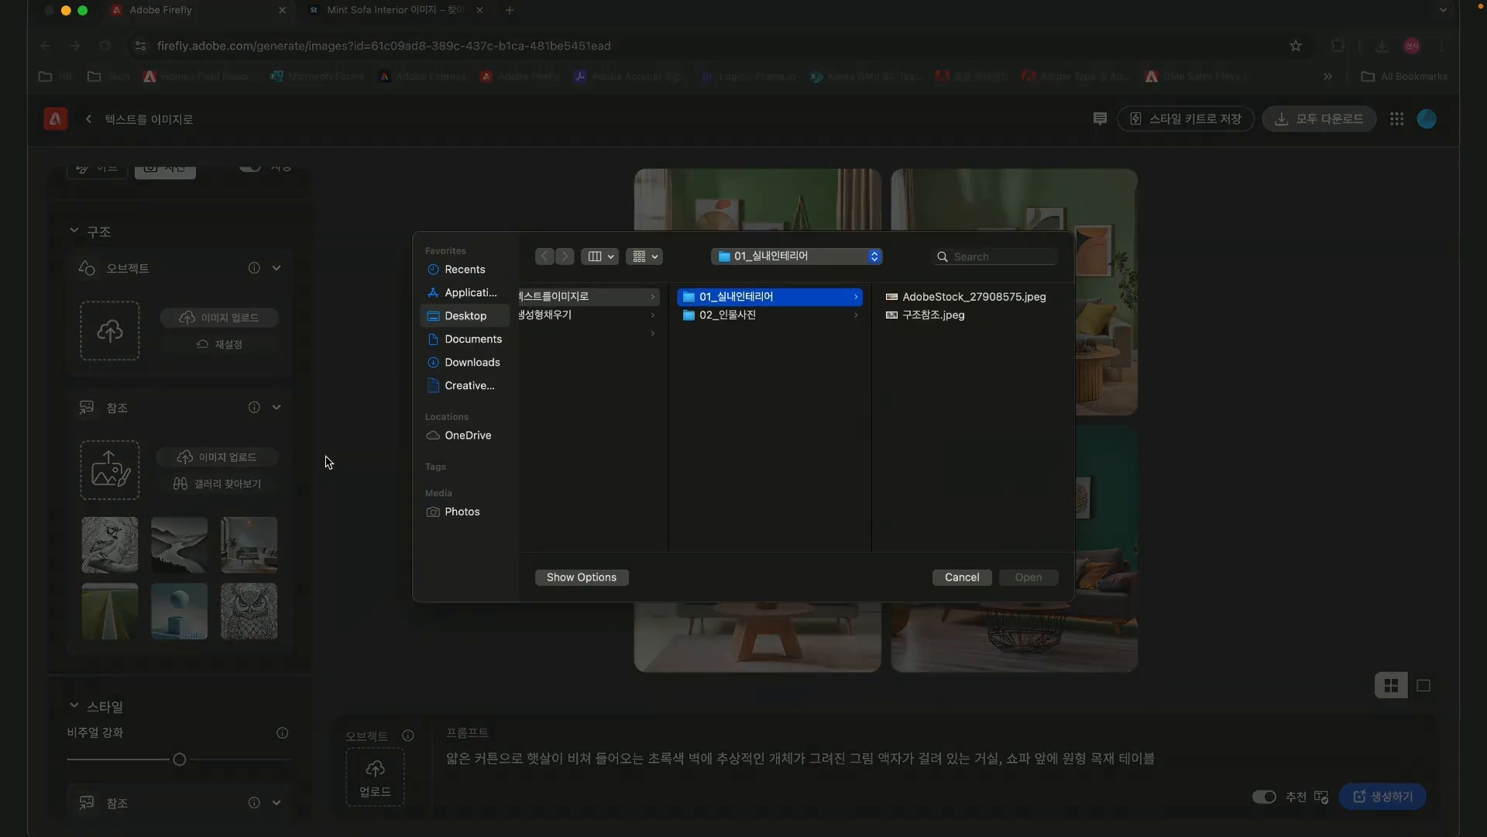
{"action": "left_click", "coordinate": [938, 317]}
{"action": "left_click", "coordinate": [1037, 579]}
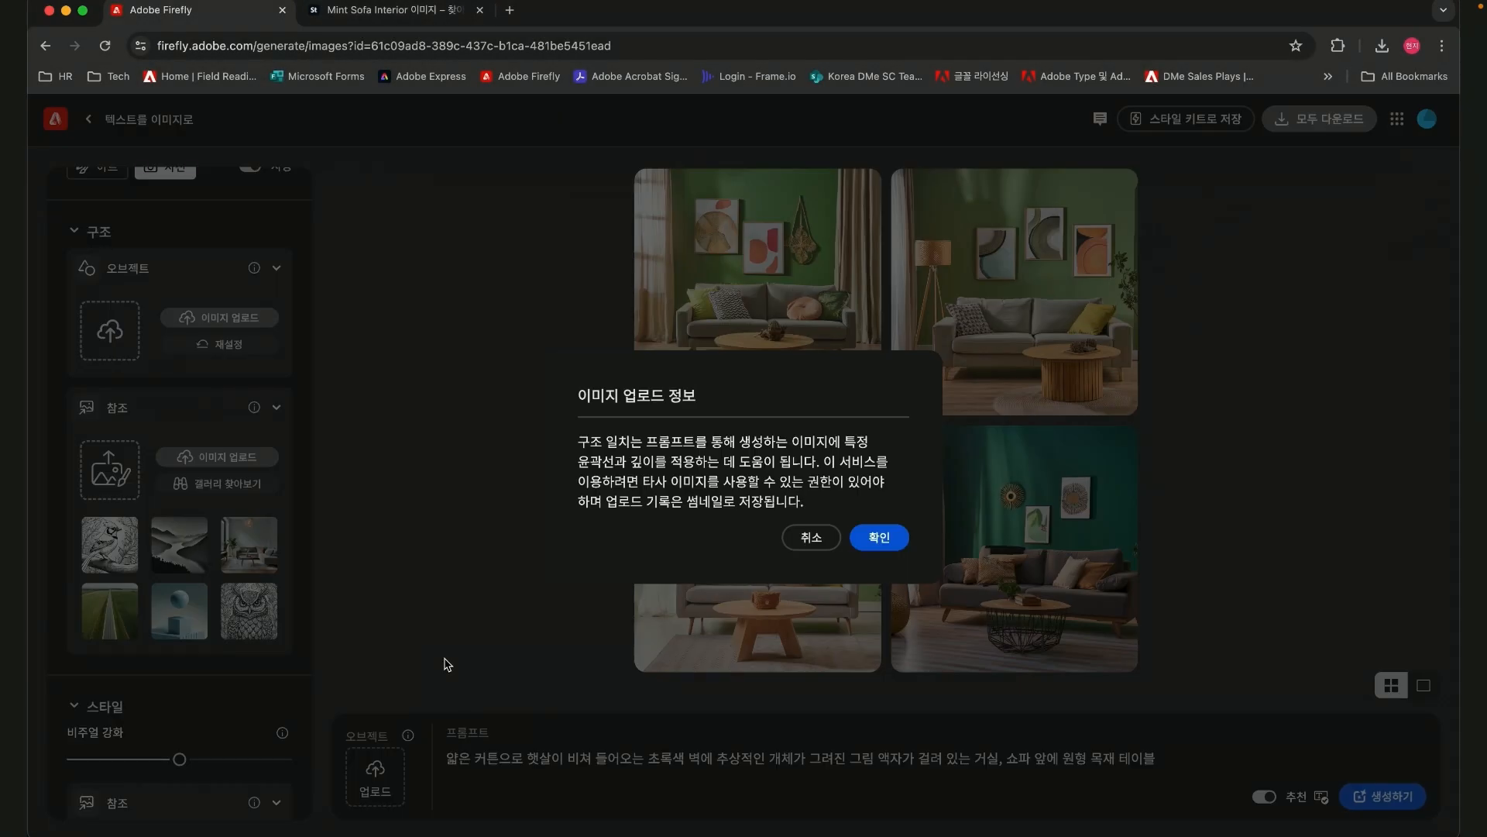
{"action": "left_click", "coordinate": [881, 538]}
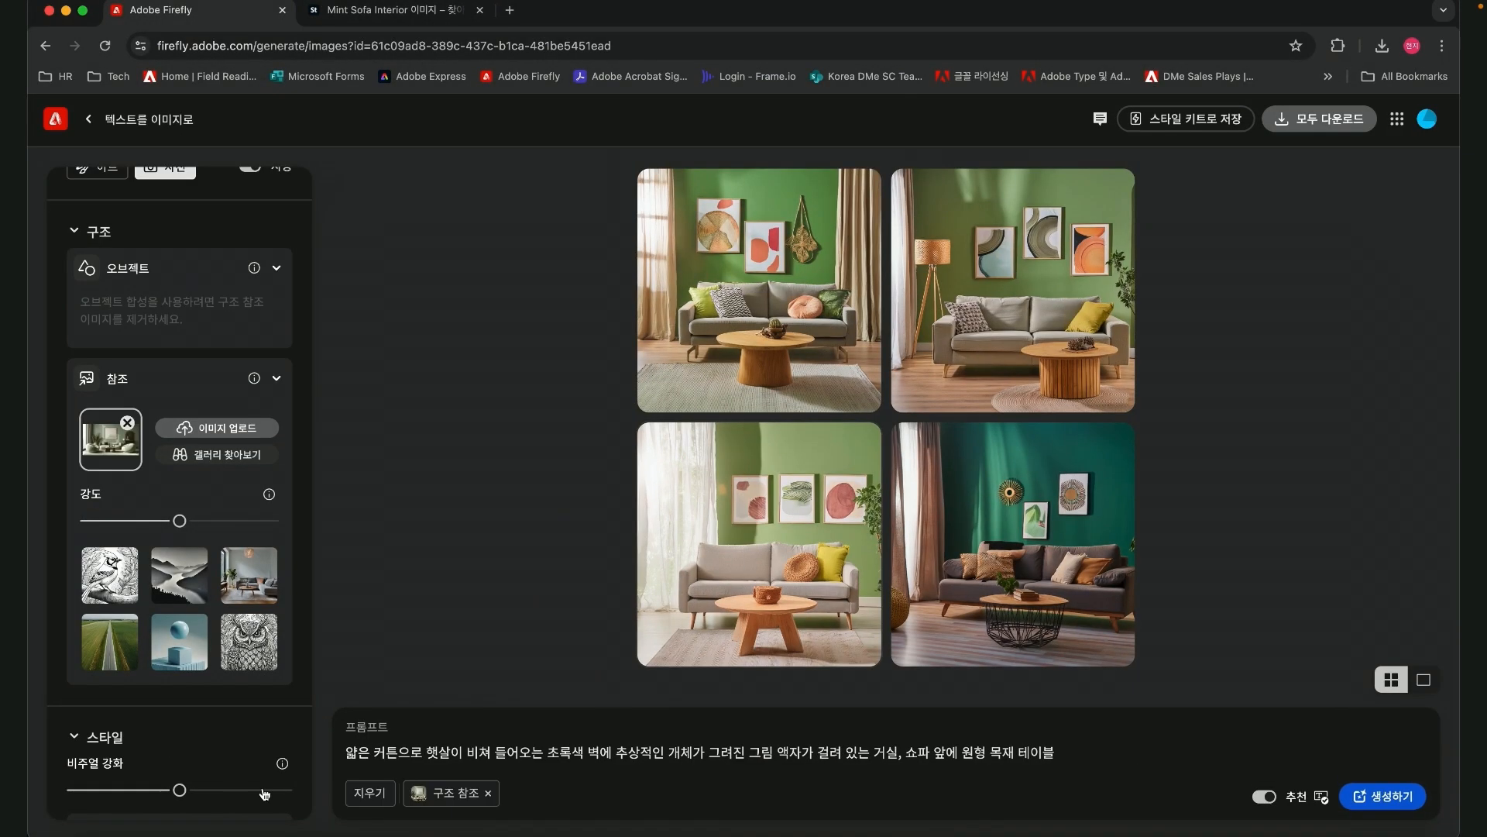
- Raise the structure reference strength to its maximum and regenerate the living room images
{"action": "left_click_drag", "start_coordinate": [179, 521], "coordinate": [272, 520]}
{"action": "left_click", "coordinate": [1387, 796]}
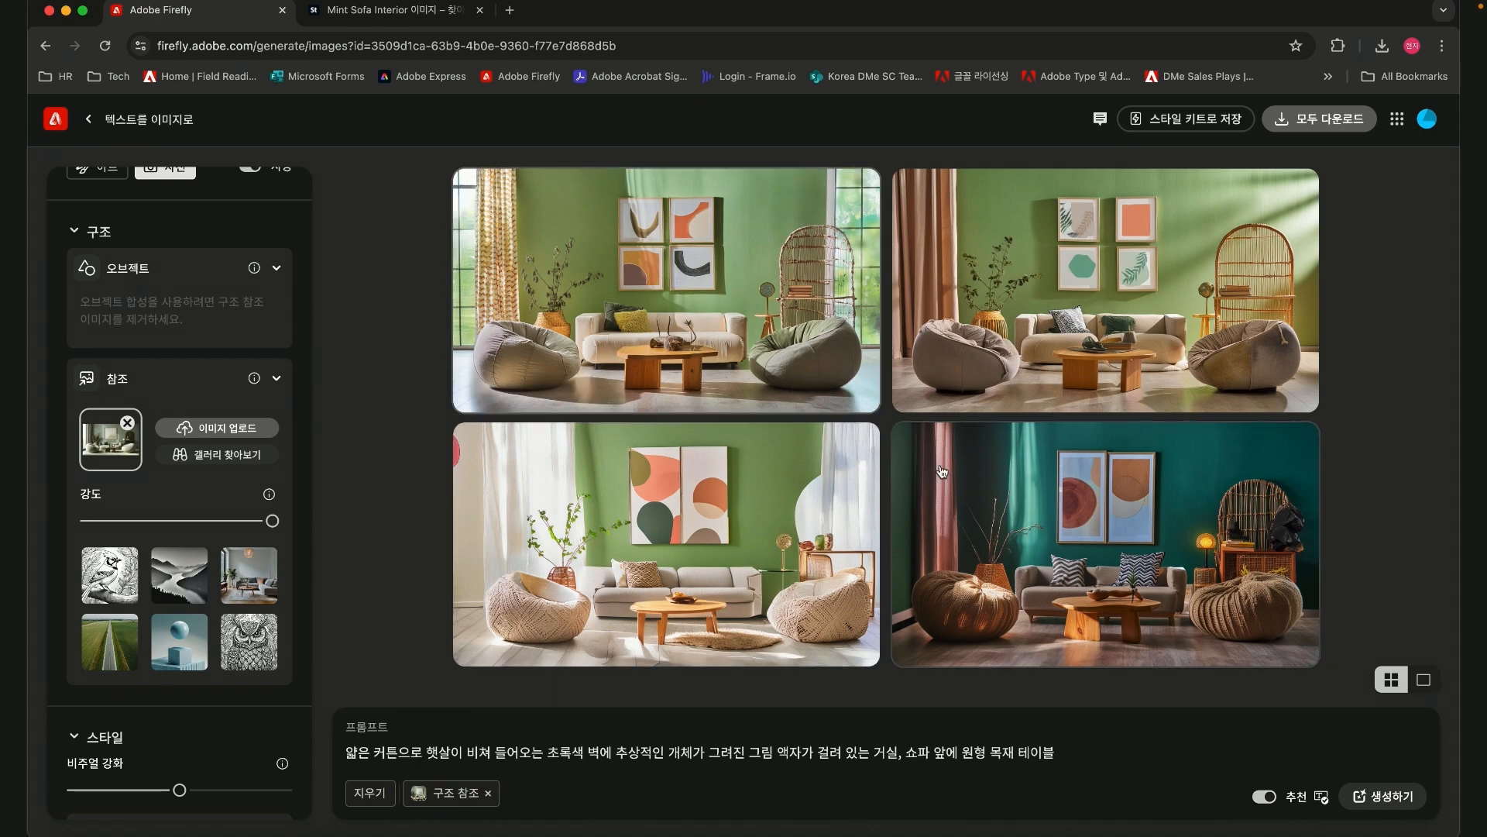
- View the generated living room images enlarged one after another, and return to the grid of results
{"action": "left_click", "coordinate": [840, 359]}
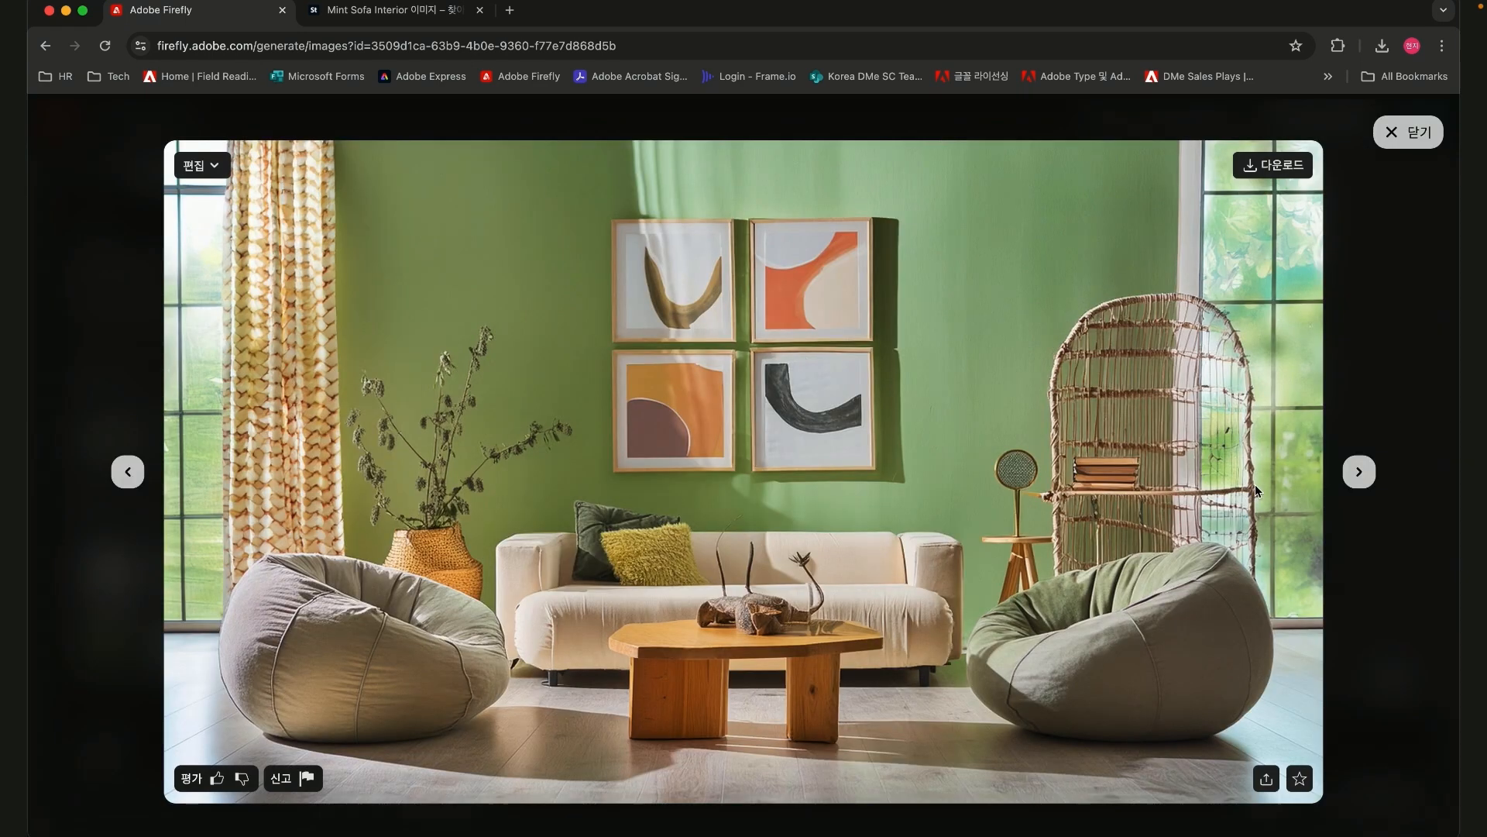
{"action": "left_click", "coordinate": [1360, 473]}
{"action": "left_click", "coordinate": [1361, 478]}
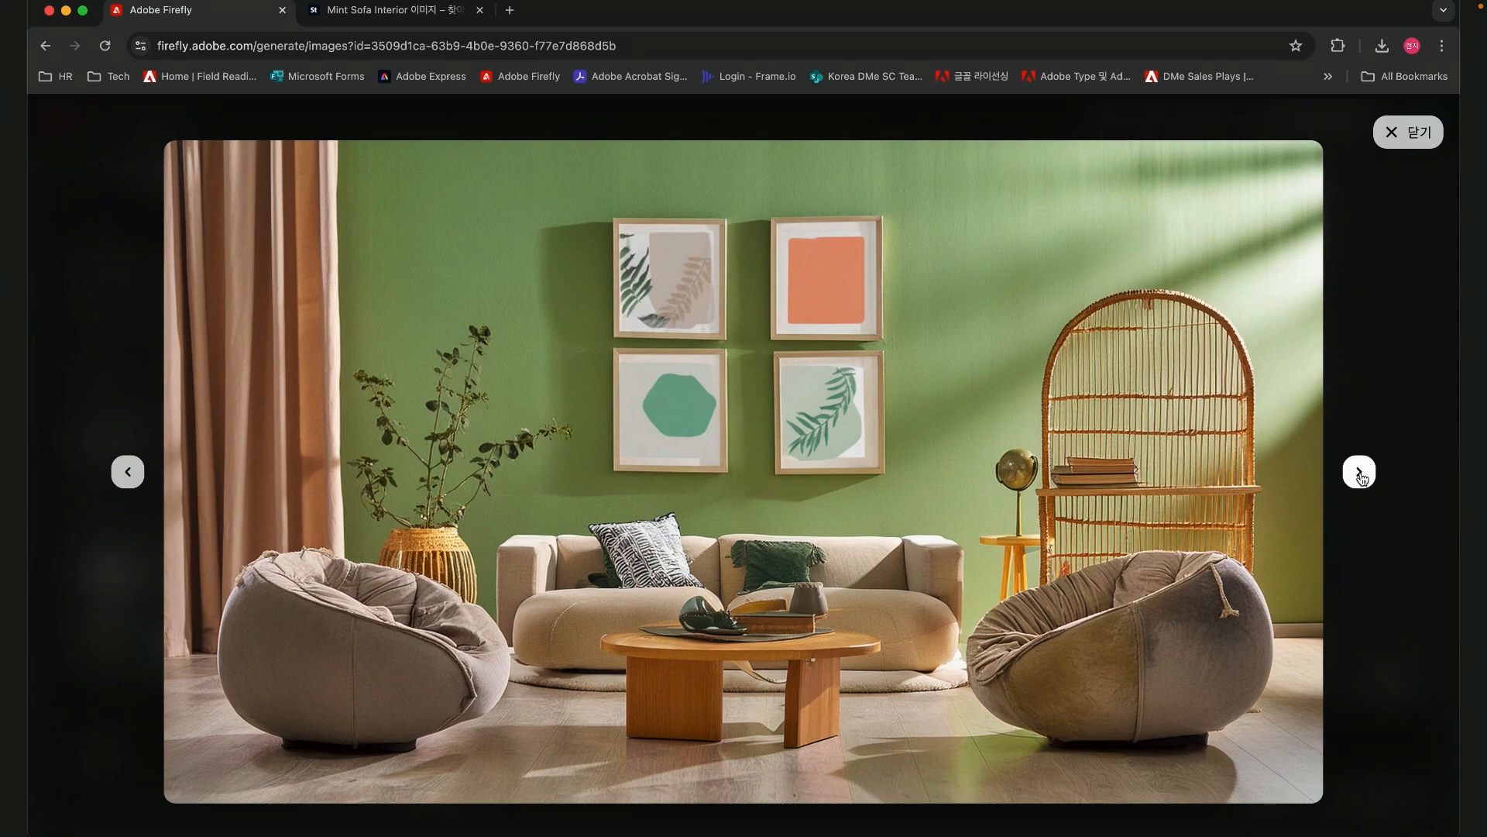
{"action": "left_click", "coordinate": [1361, 478]}
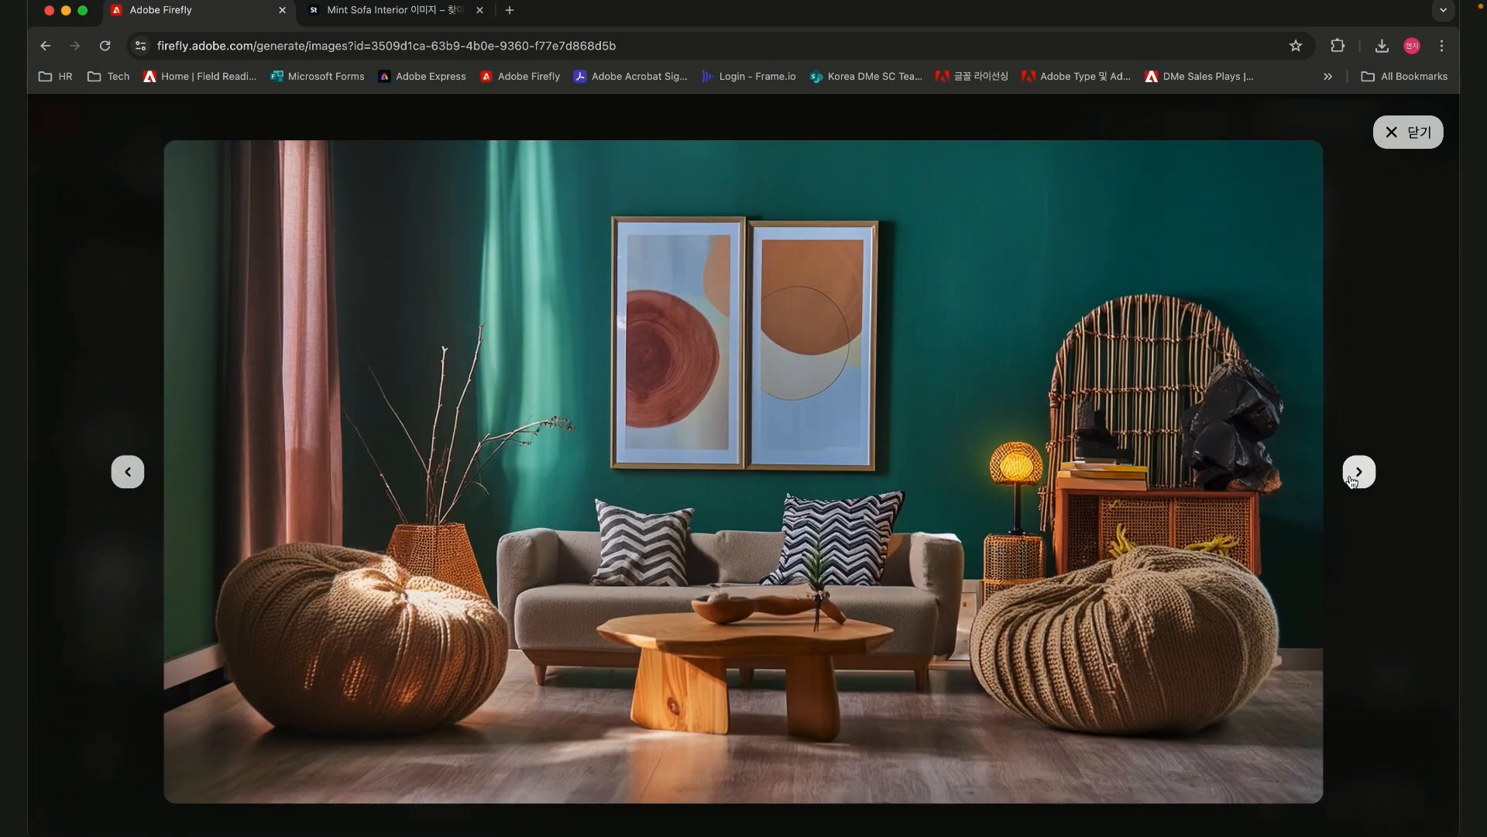
{"action": "left_click", "coordinate": [1407, 138]}
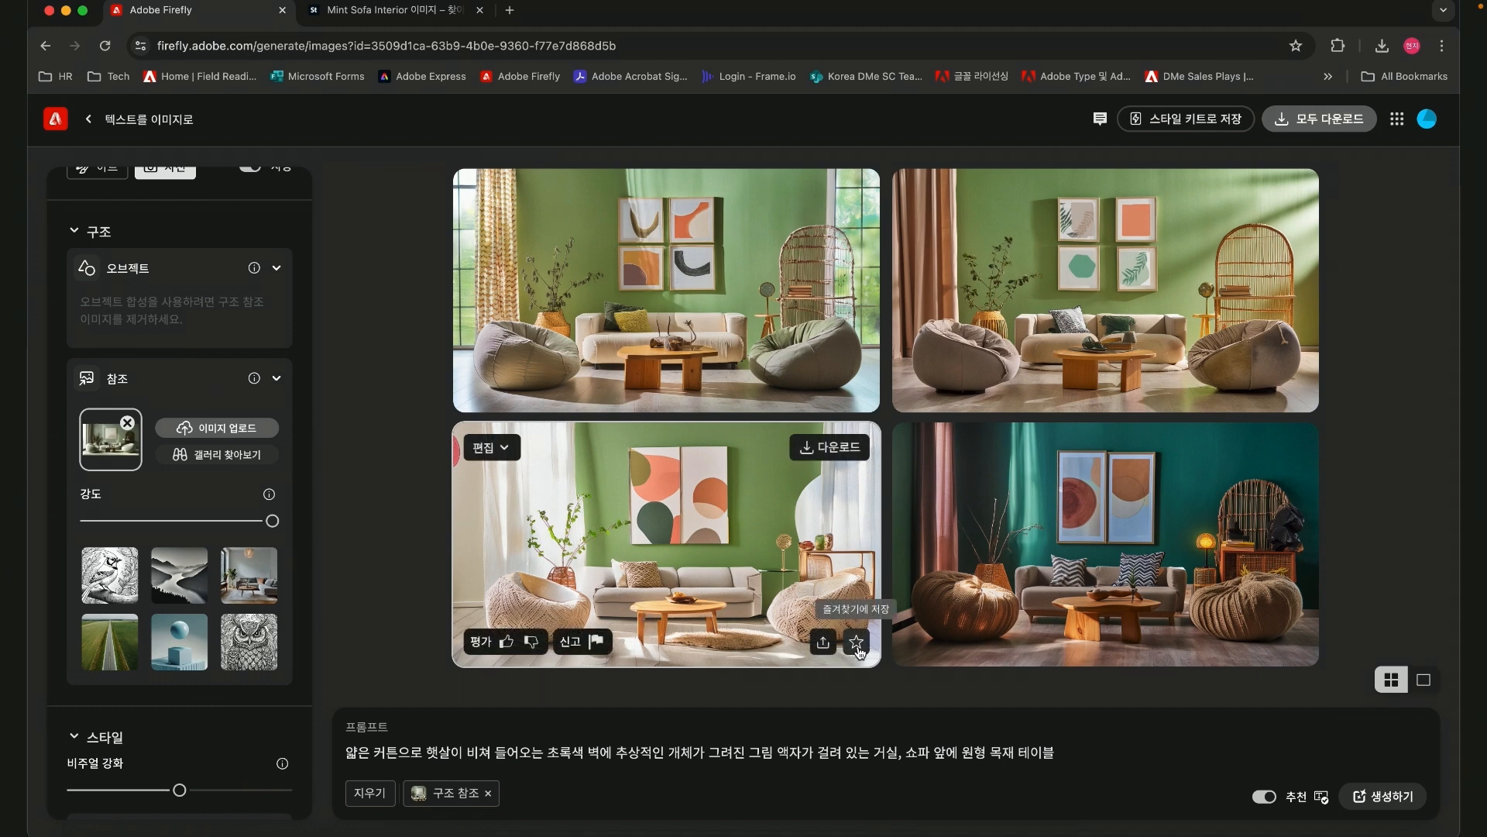
- Save the generated image with the two knitted poufs and white curtains to favorites and look at its editing options
{"action": "left_click", "coordinate": [855, 642]}
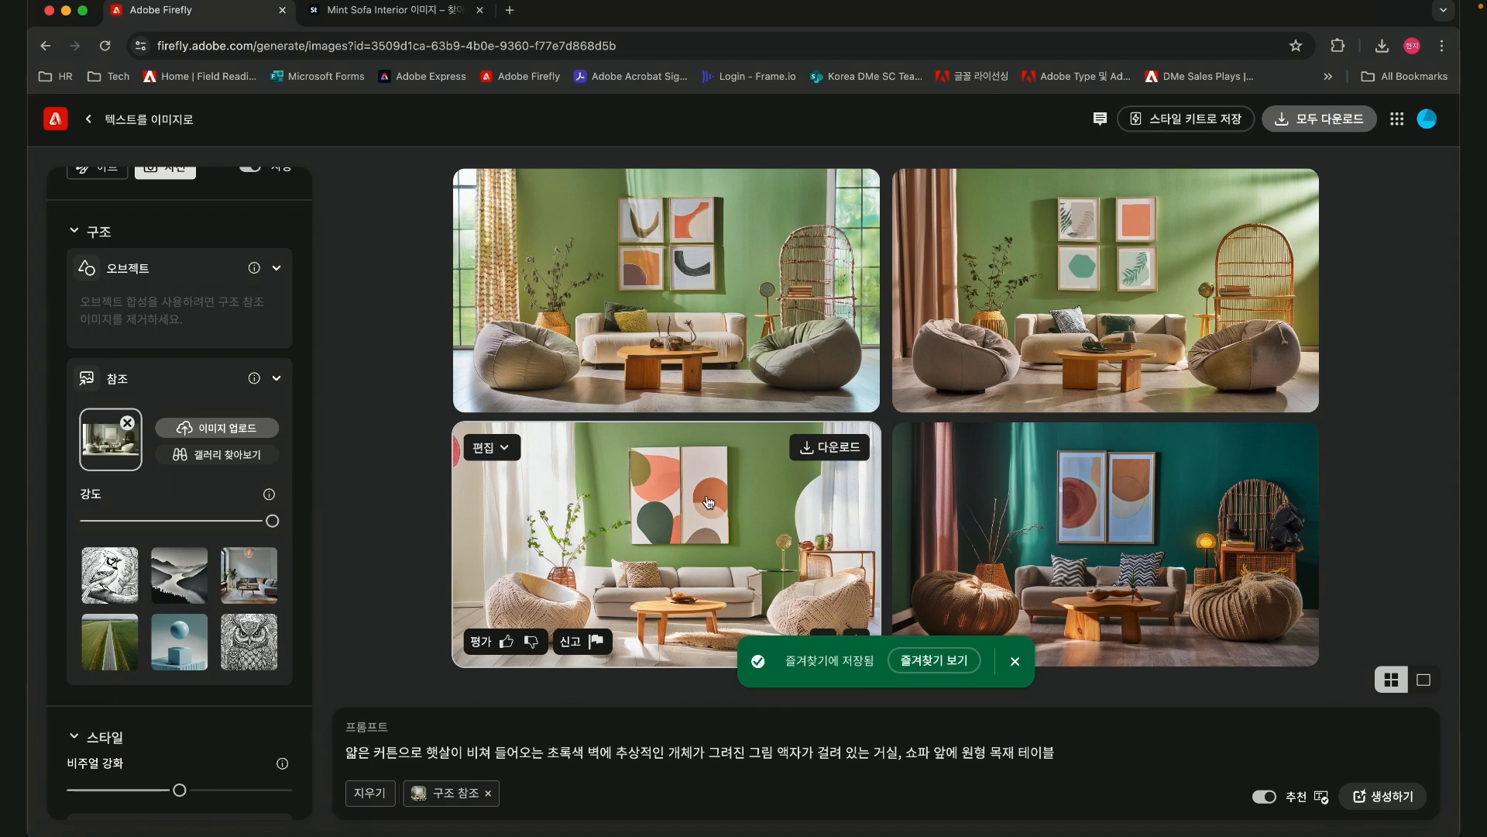
{"action": "left_click", "coordinate": [496, 451]}
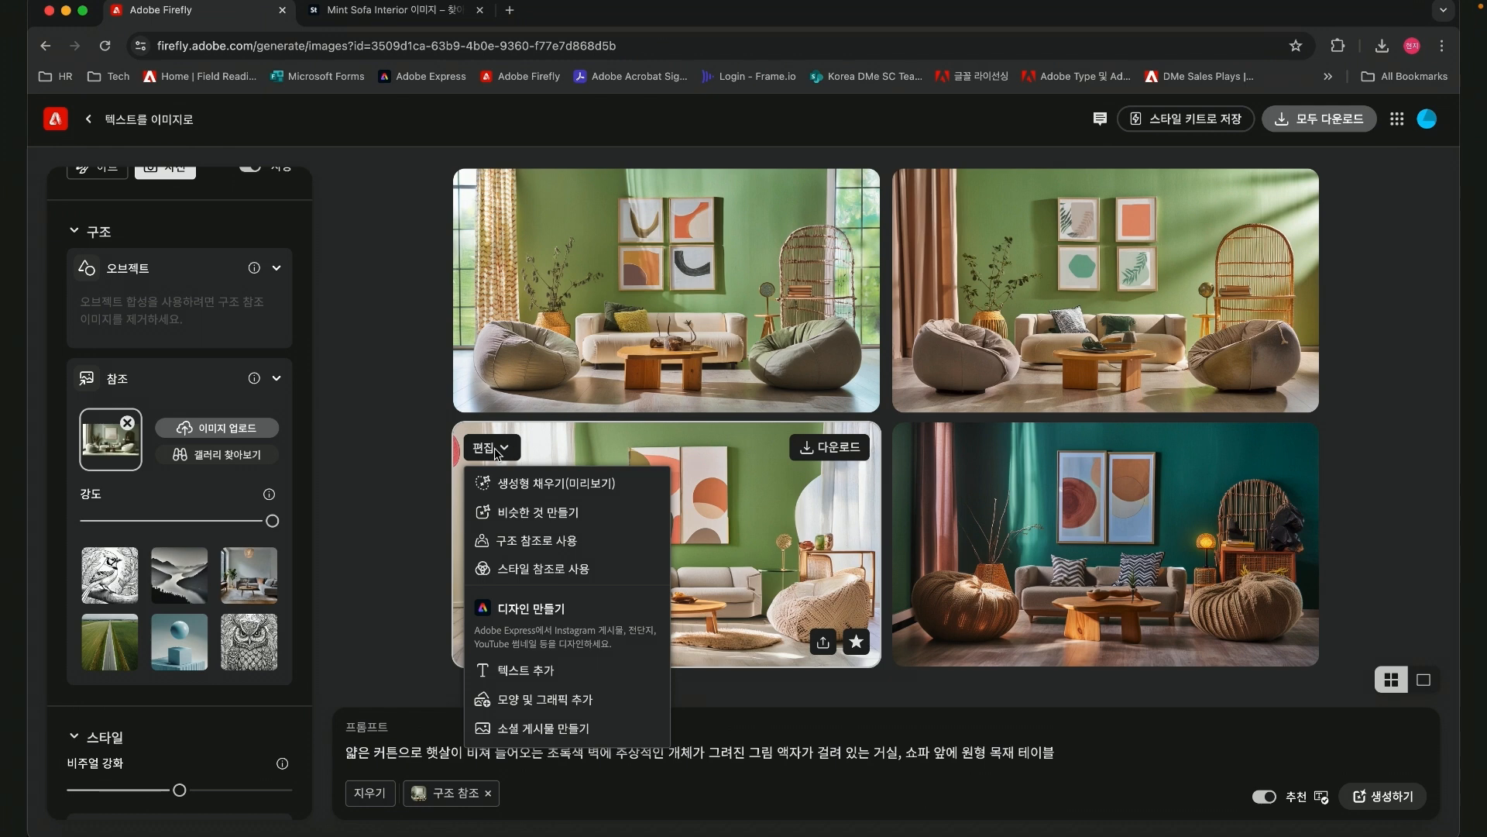
{"action": "left_click", "coordinate": [494, 447]}
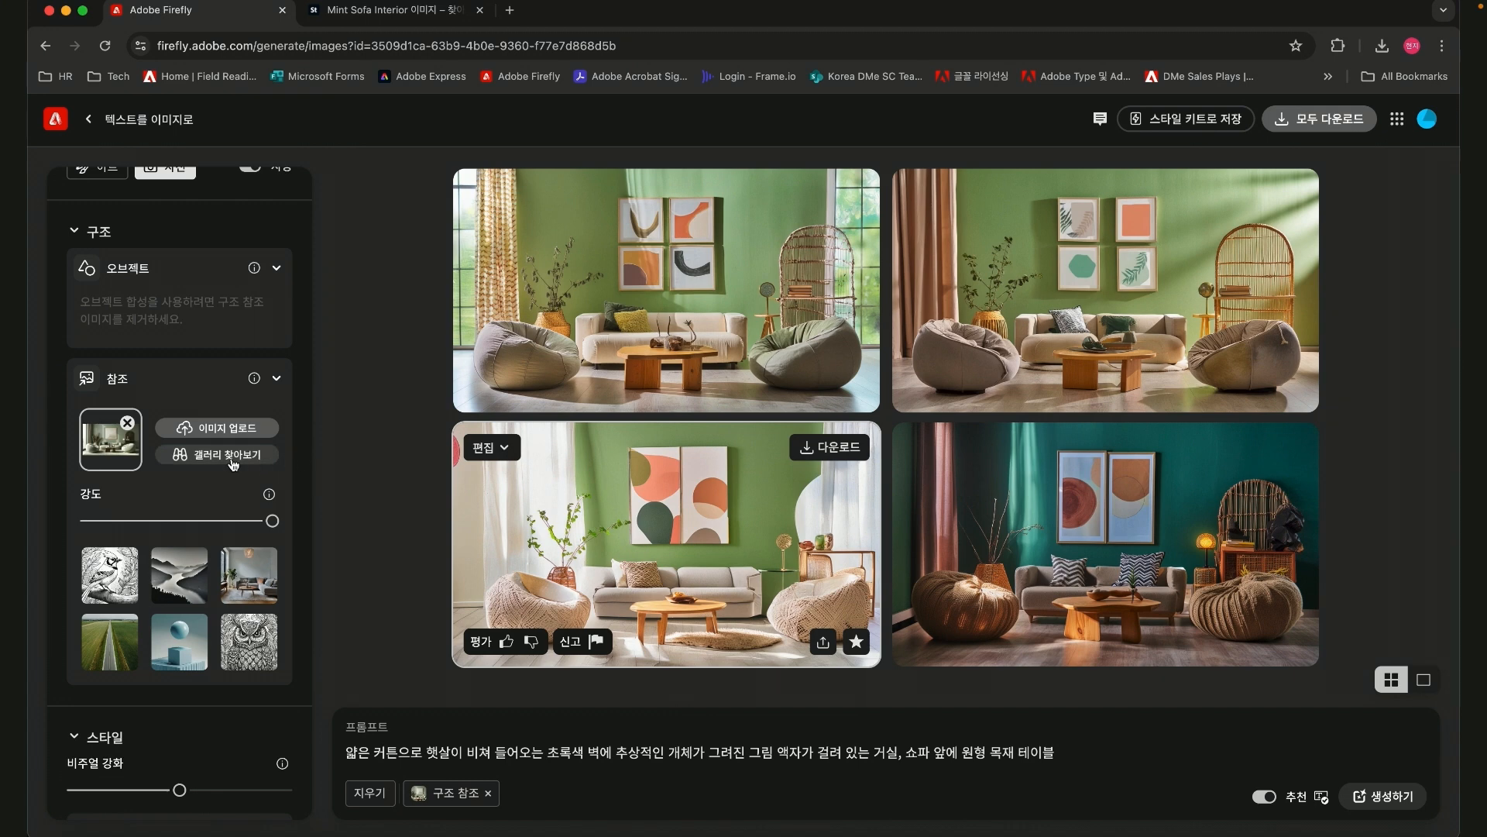
- Choose the pastel spheres image from the 사진 스튜디오 section of the style reference gallery and regenerate the living room images
{"action": "scroll", "coordinate": [233, 463], "scroll_direction": "down", "scroll_amount": 7}
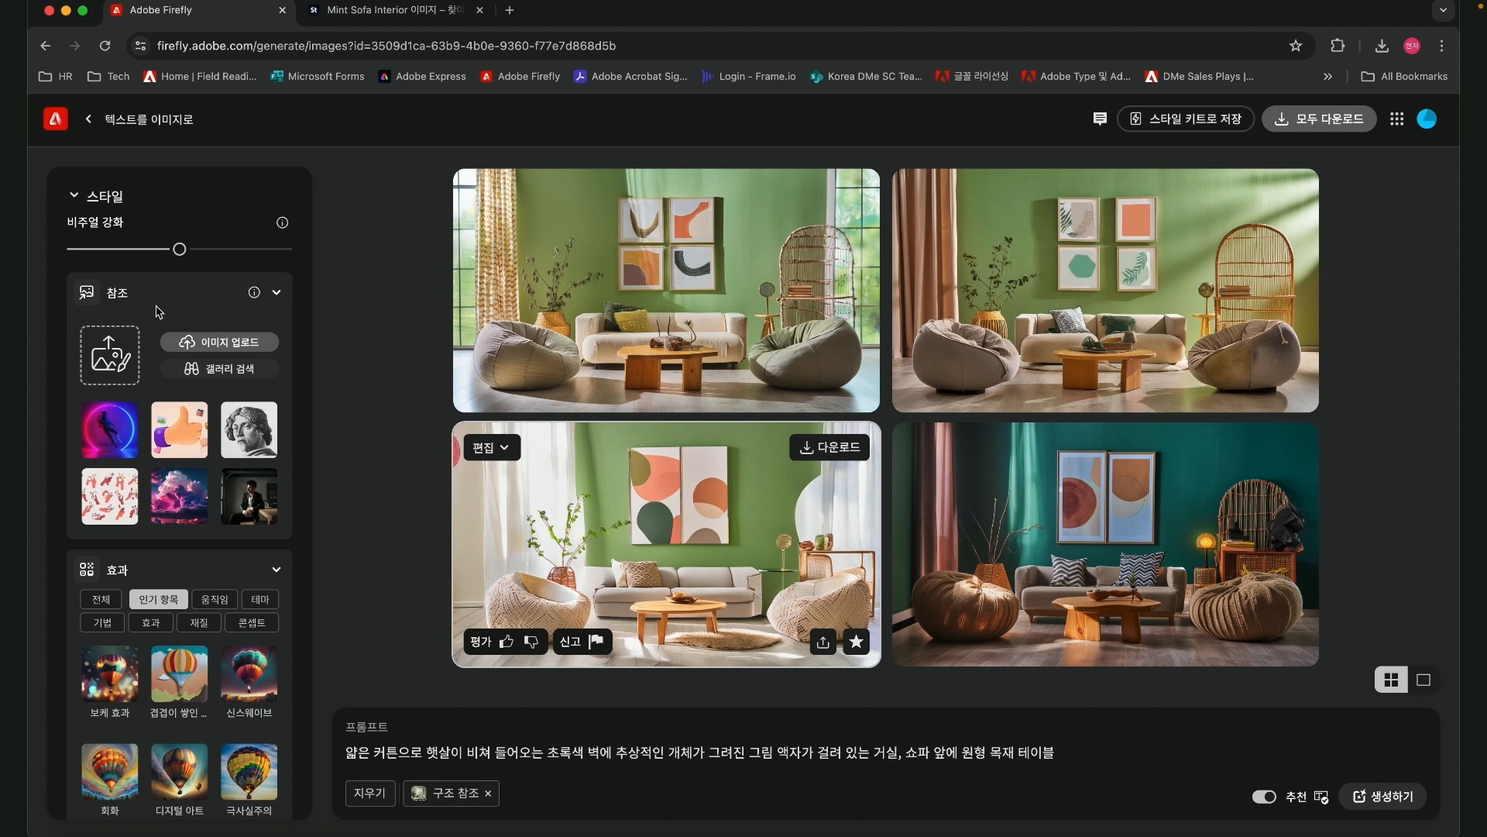
{"action": "left_click", "coordinate": [239, 370]}
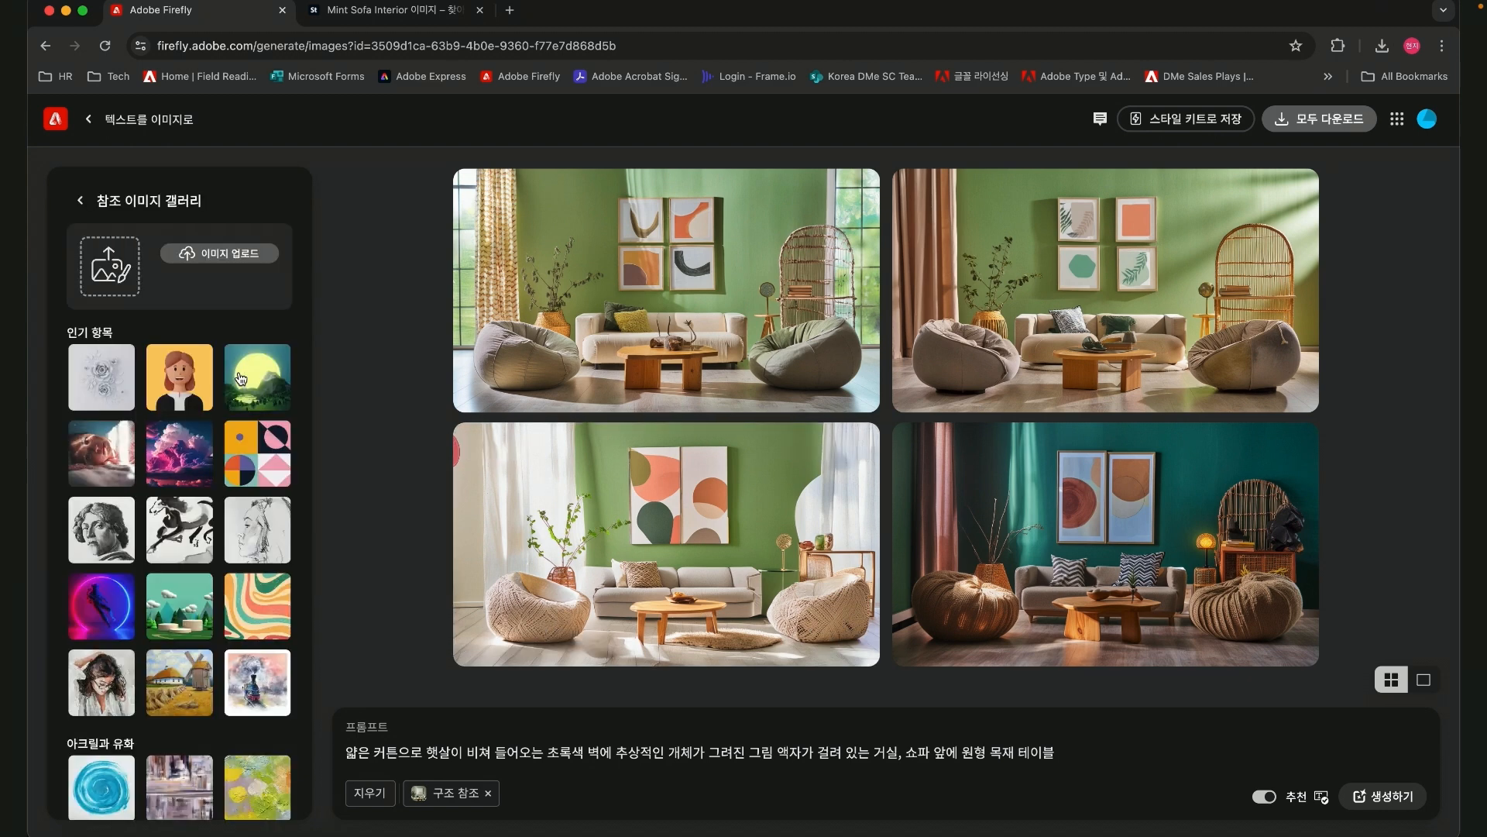
{"action": "scroll", "coordinate": [286, 579], "scroll_direction": "down", "scroll_amount": 3}
{"action": "scroll", "coordinate": [285, 578], "scroll_direction": "down", "scroll_amount": 1}
{"action": "scroll", "coordinate": [285, 579], "scroll_direction": "down", "scroll_amount": 15}
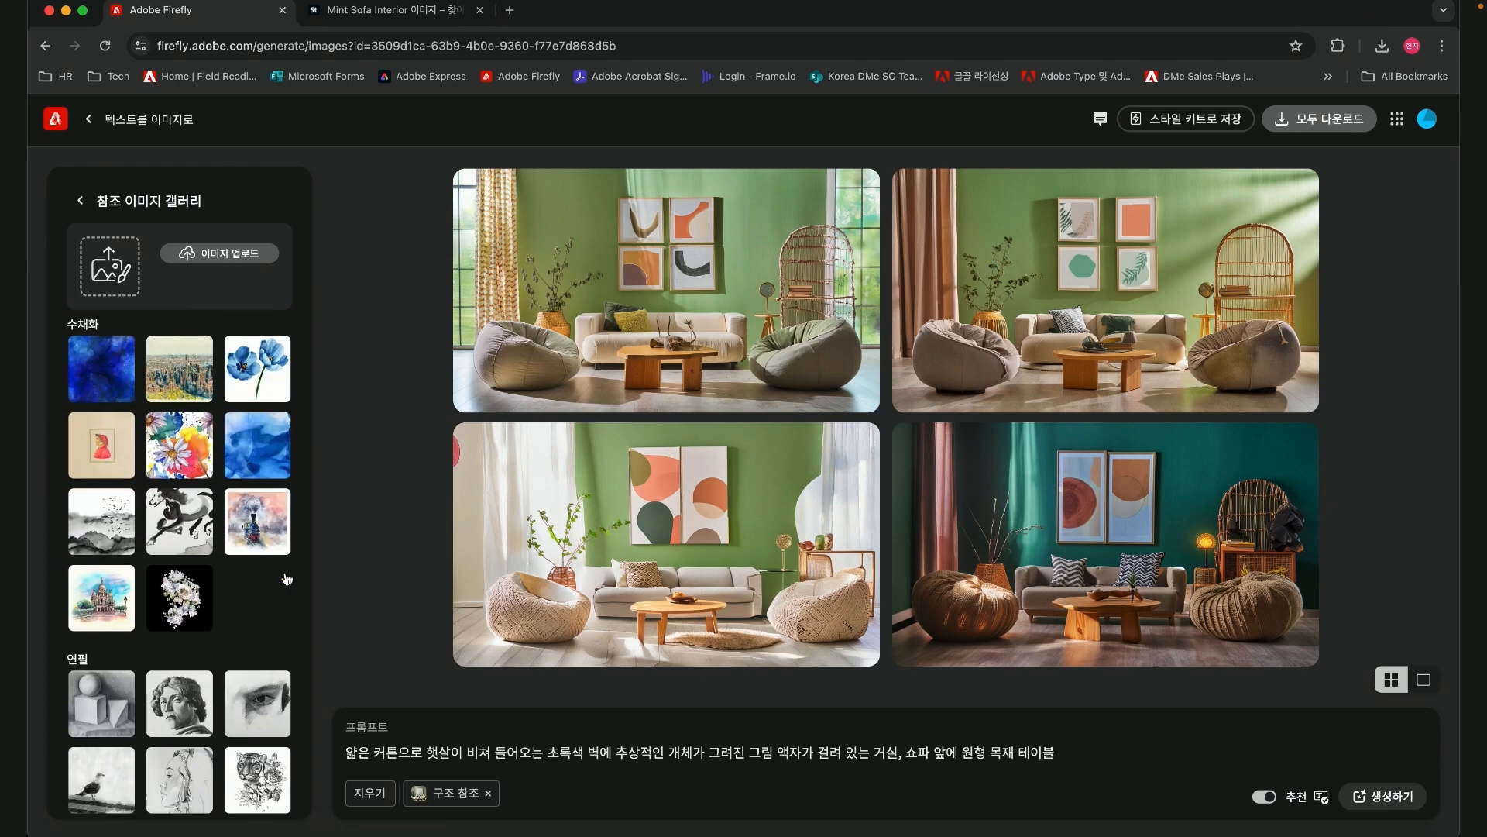
{"action": "scroll", "coordinate": [283, 570], "scroll_direction": "down", "scroll_amount": 10}
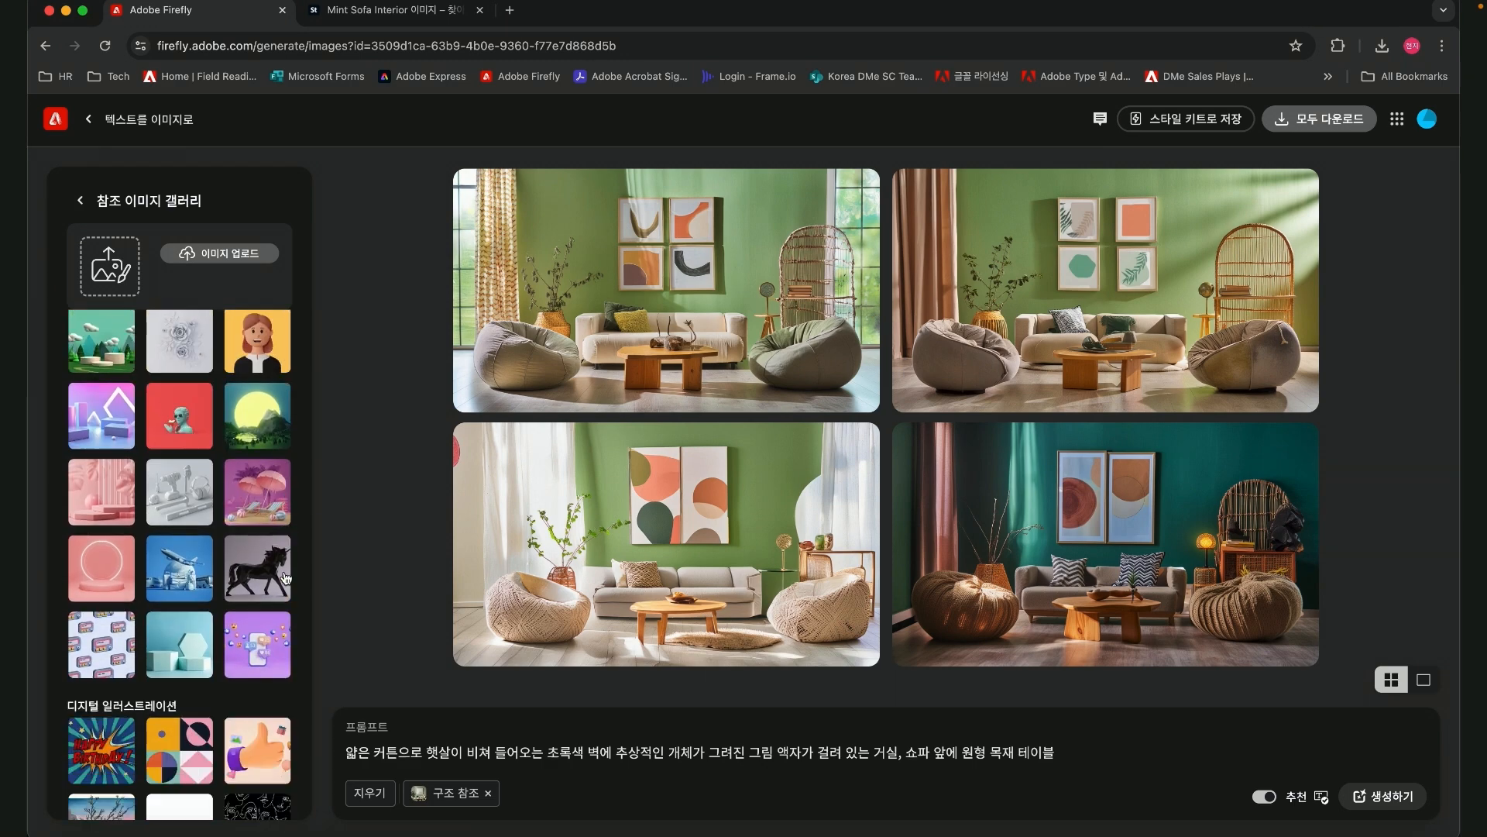
{"action": "scroll", "coordinate": [286, 577], "scroll_direction": "down", "scroll_amount": 1}
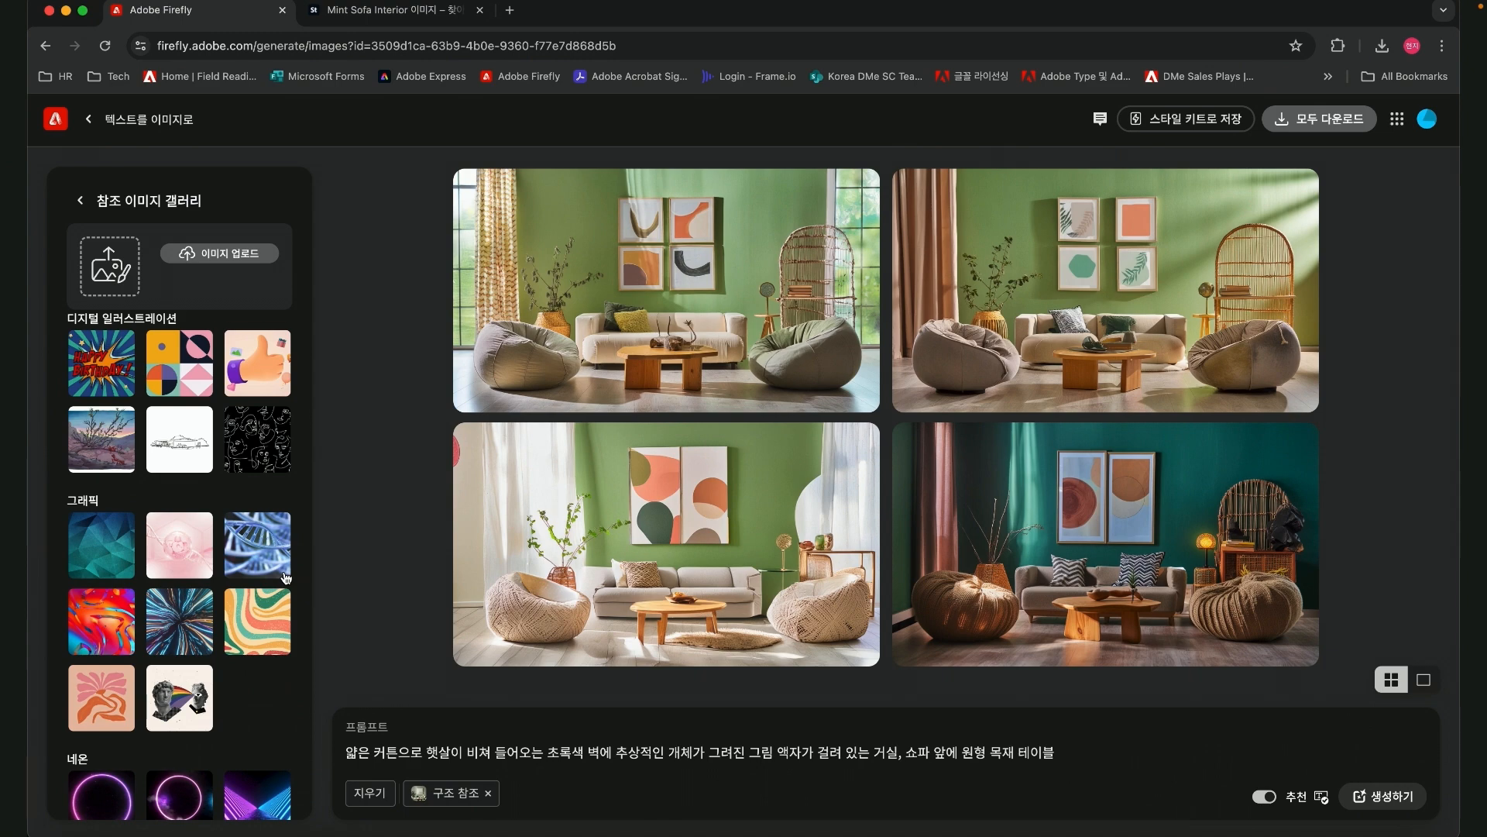
{"action": "scroll", "coordinate": [286, 577], "scroll_direction": "down", "scroll_amount": 10}
{"action": "scroll", "coordinate": [285, 577], "scroll_direction": "down", "scroll_amount": 10}
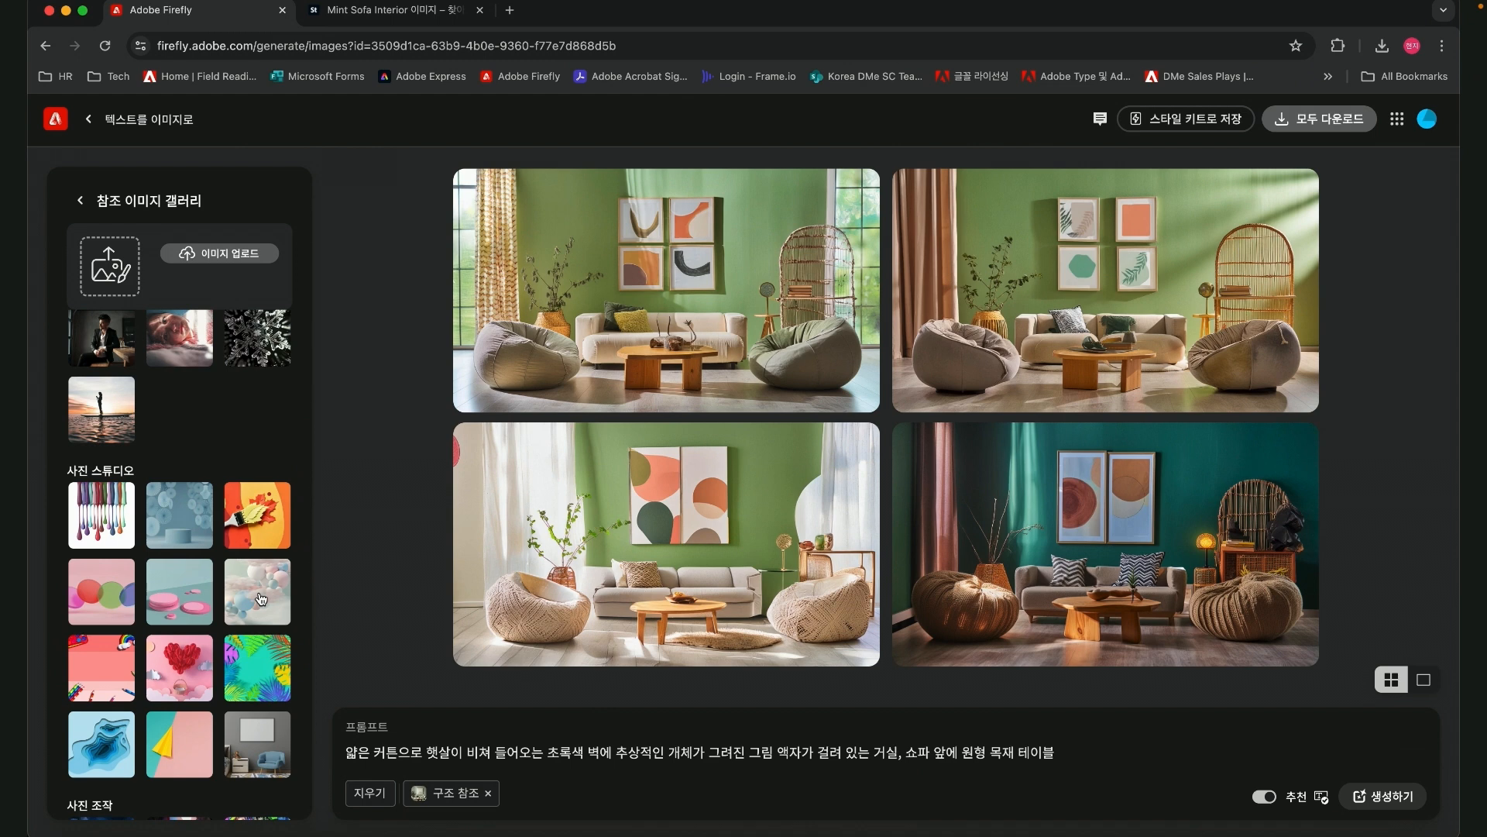
{"action": "left_click", "coordinate": [261, 599]}
{"action": "mouse_move", "coordinate": [463, 794]}
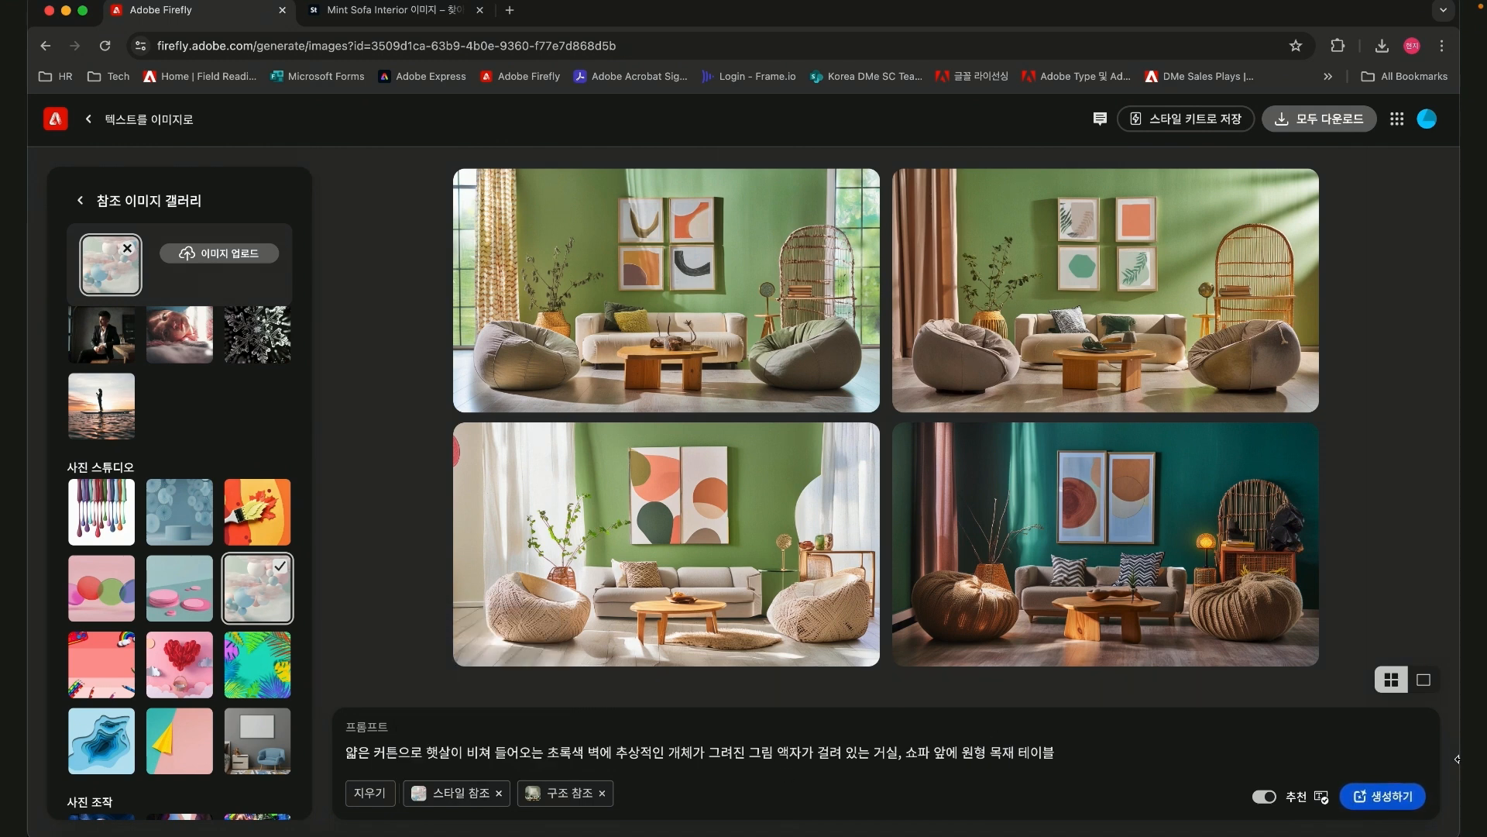
{"action": "left_click", "coordinate": [1390, 797]}
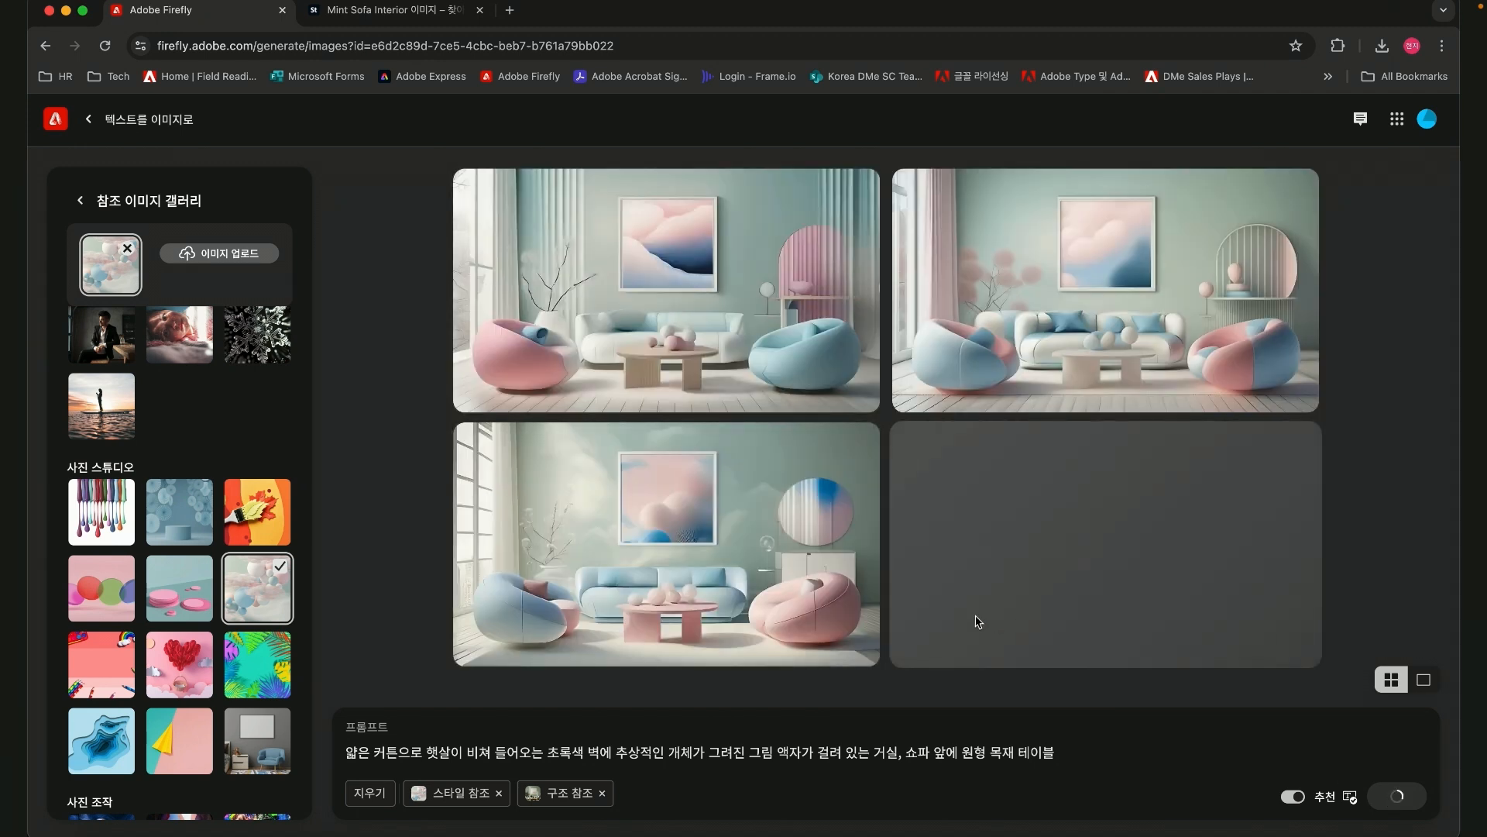
- View the pastel living room images enlarged one after another, and close the enlarged view
{"action": "mouse_move", "coordinate": [706, 316]}
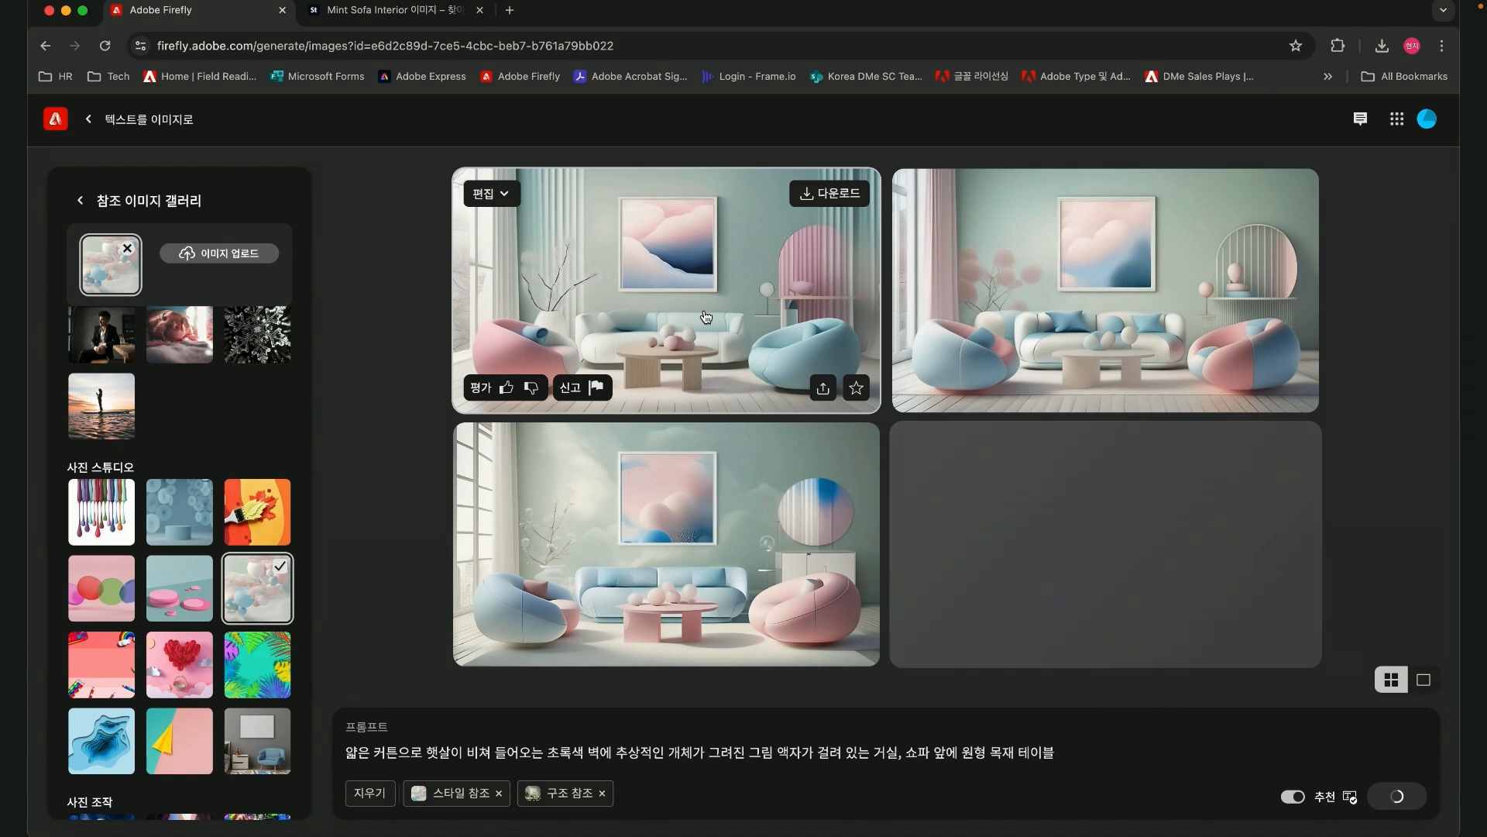
{"action": "left_click", "coordinate": [705, 316]}
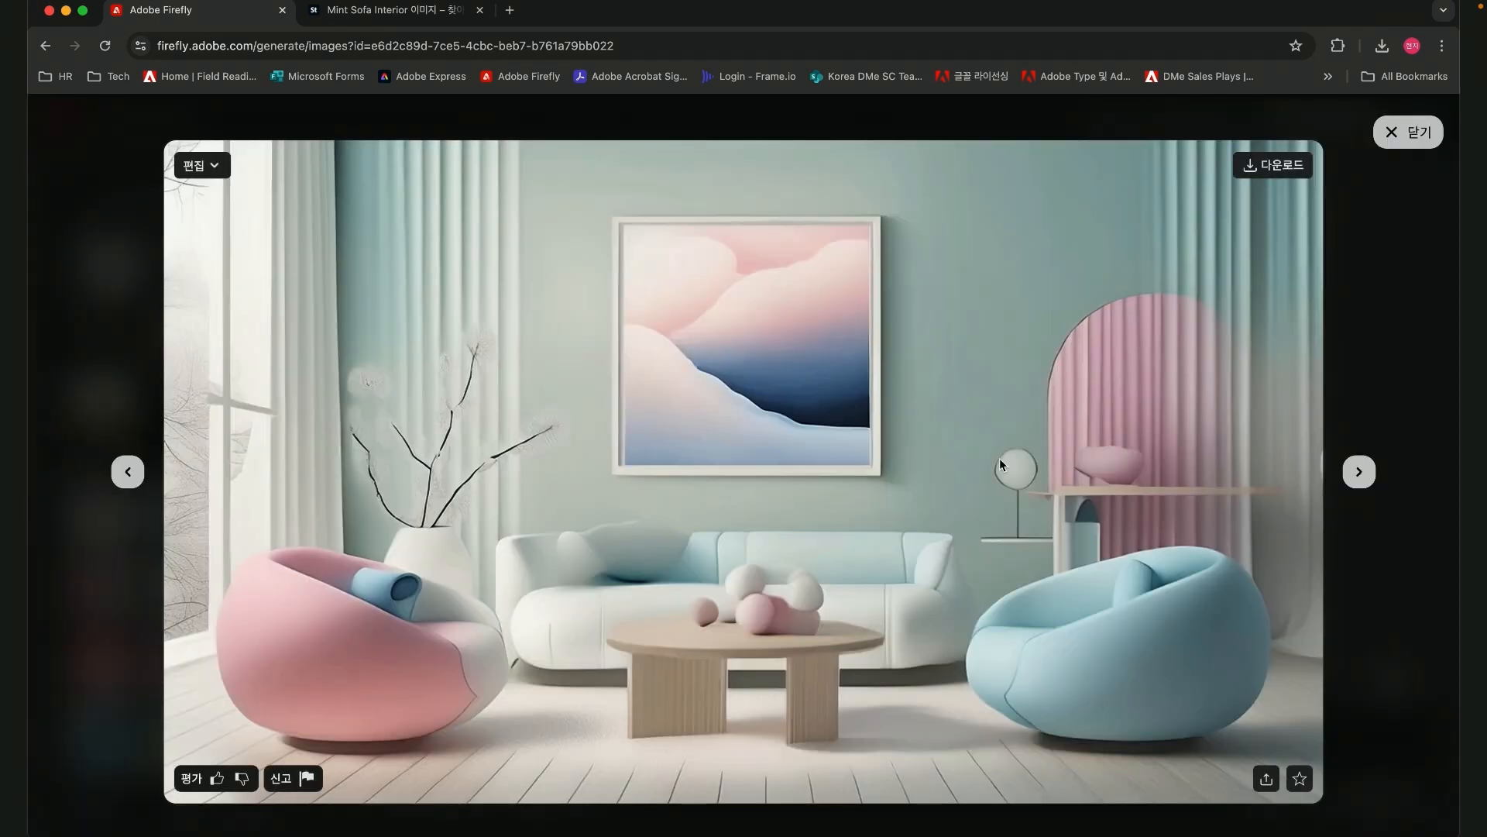
{"action": "left_click", "coordinate": [1361, 485]}
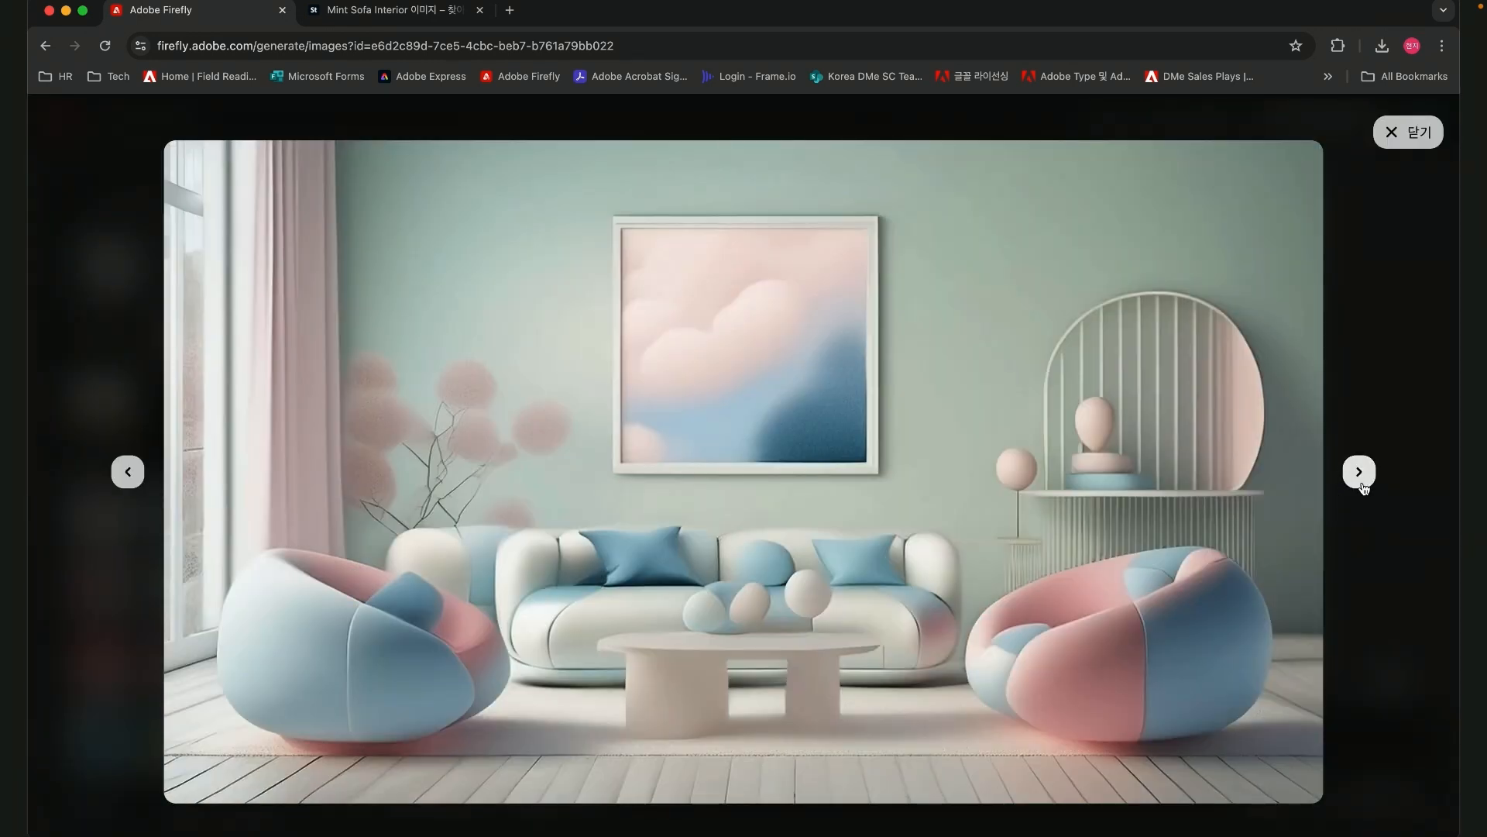
{"action": "left_click", "coordinate": [1364, 487]}
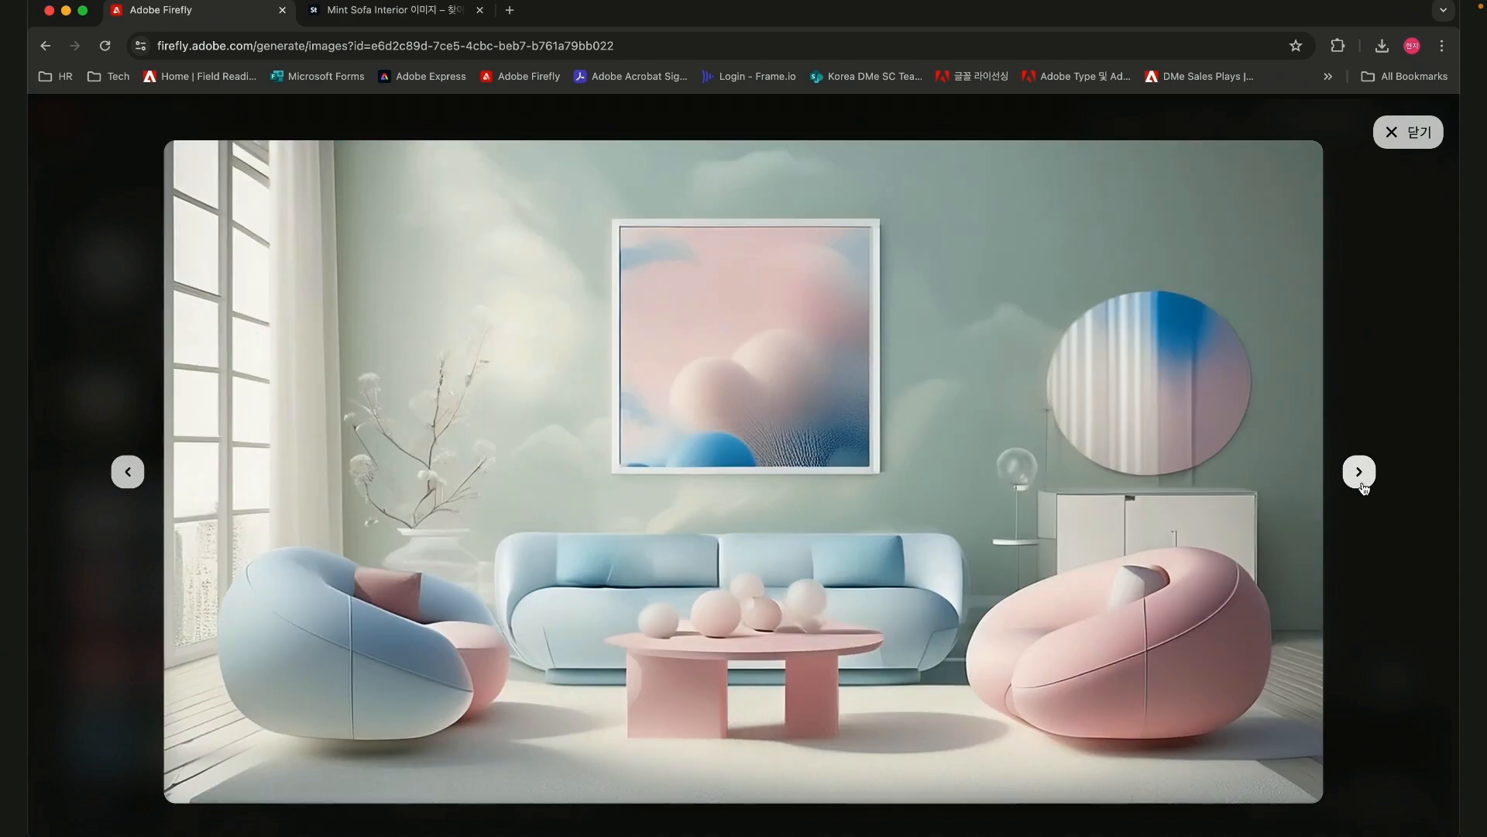
{"action": "left_click", "coordinate": [1363, 487]}
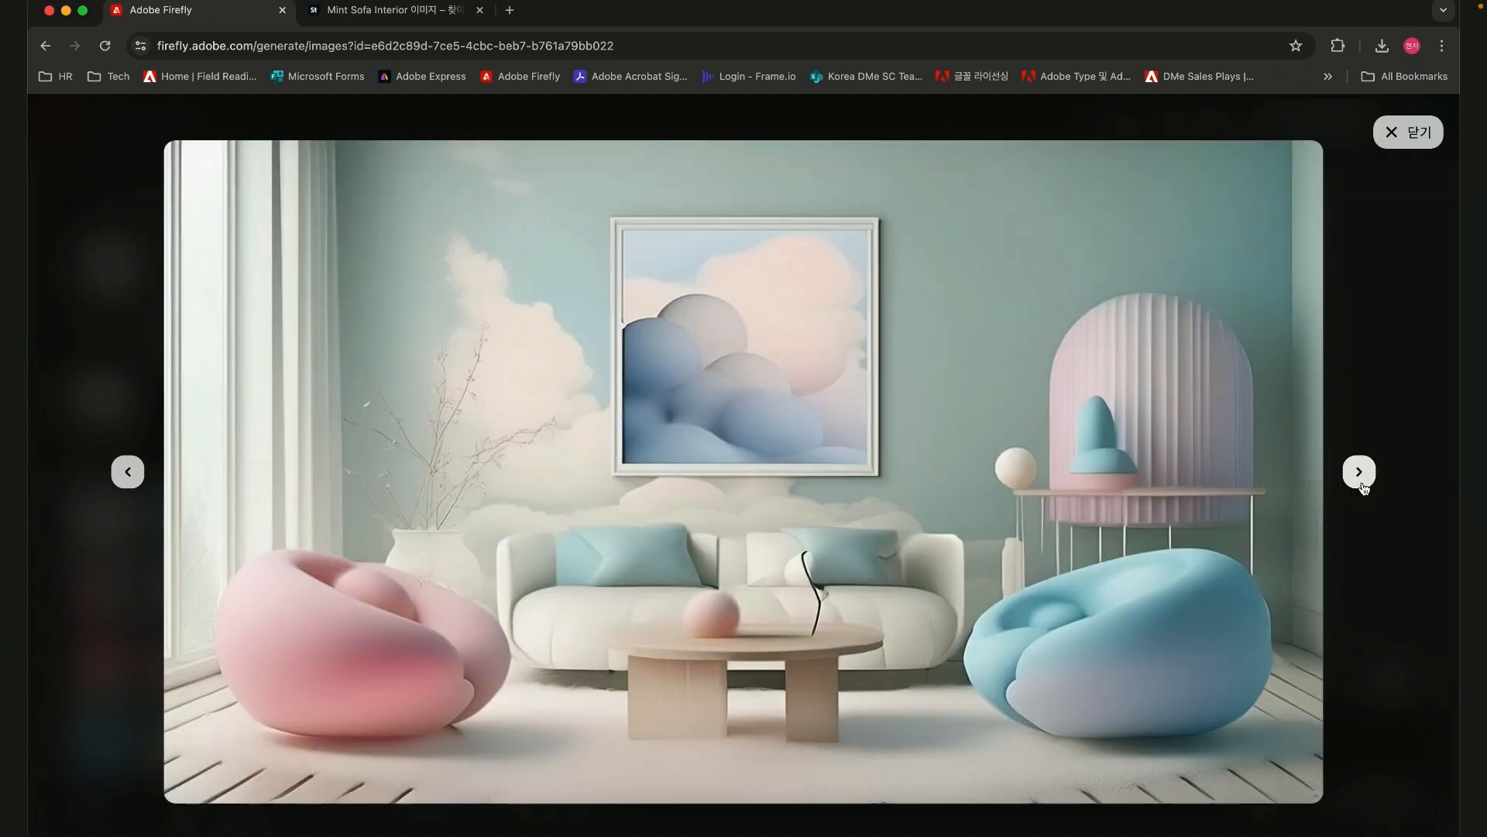
{"action": "left_click", "coordinate": [1407, 133]}
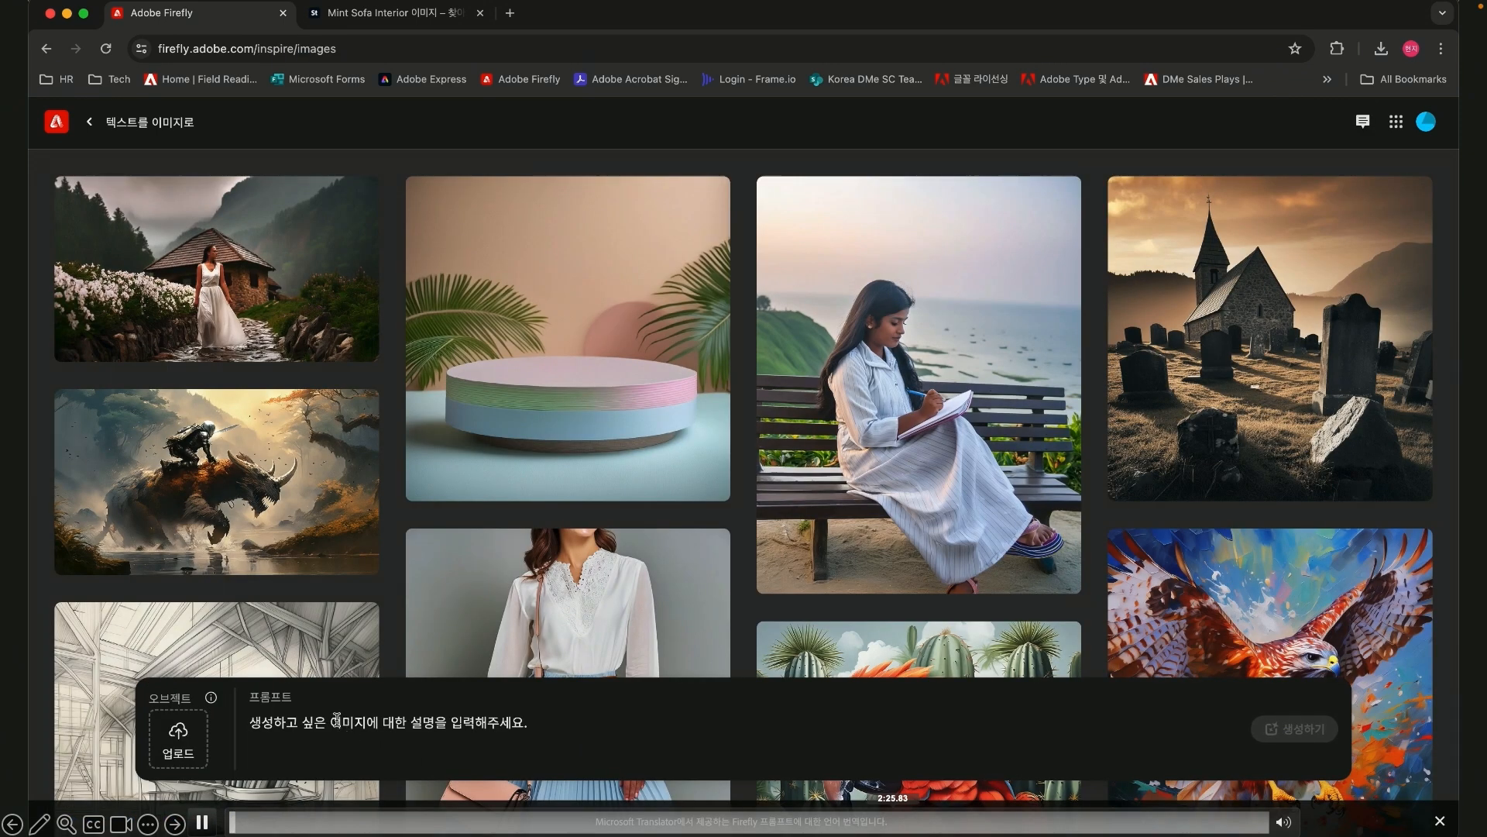
- Generate images from the prompt '양 팔 위에 얼굴을 괴고, 정면을 바라보고 있는 갈색 웨이브 머리를 가진 매력적인 여성, 블랙 드레스, 스튜디오 조명'
{"action": "type", "text": "양 팔 위에 얼굴을 괴고, 정면을 바라보고 있는 갈색 웨이브 머리를 가진 매력적인 여성, 블랙 드레스, 스튜디오 조명"}
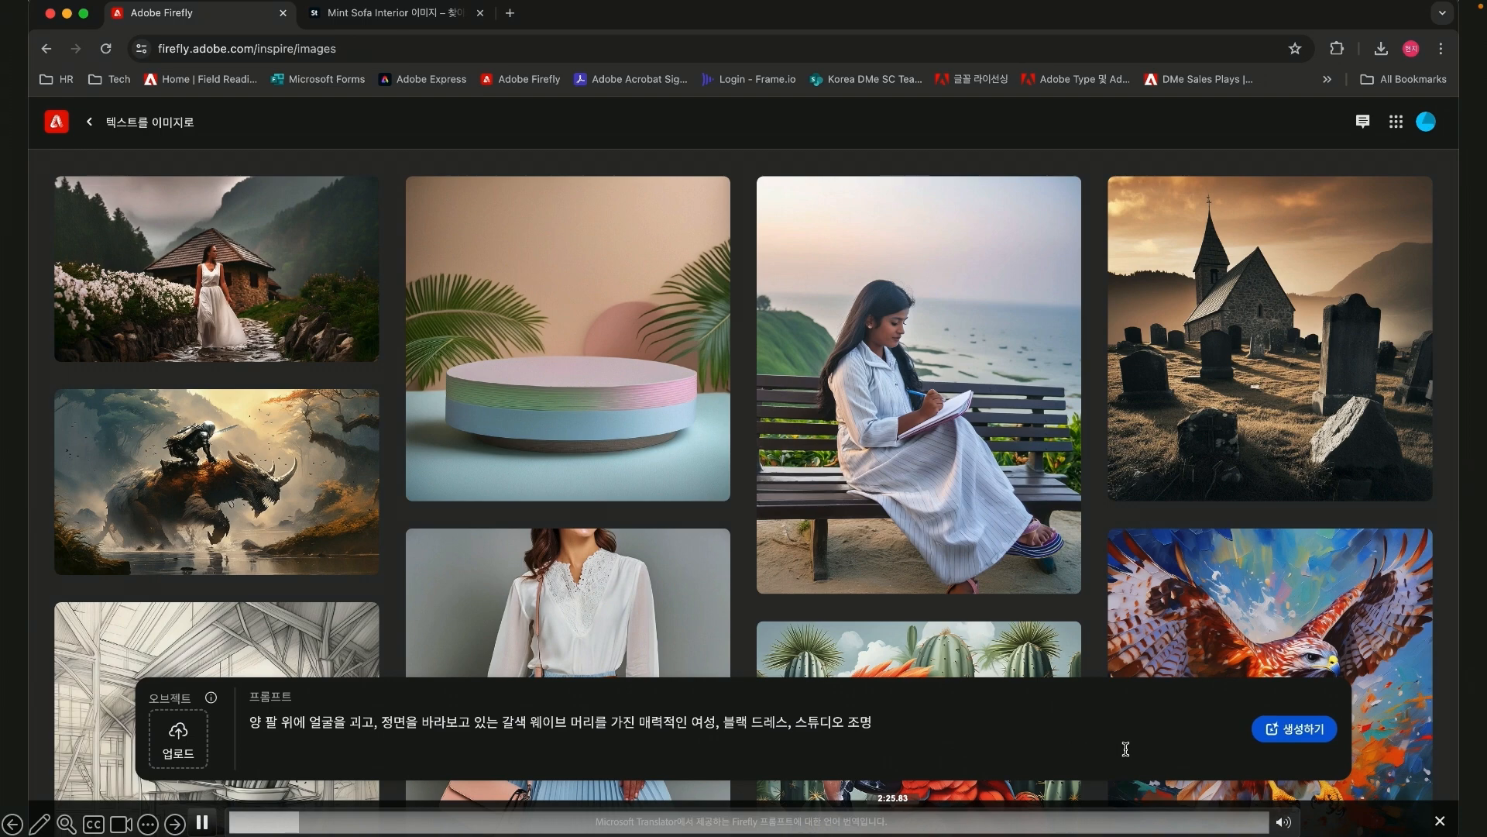
{"action": "left_click", "coordinate": [1320, 736]}
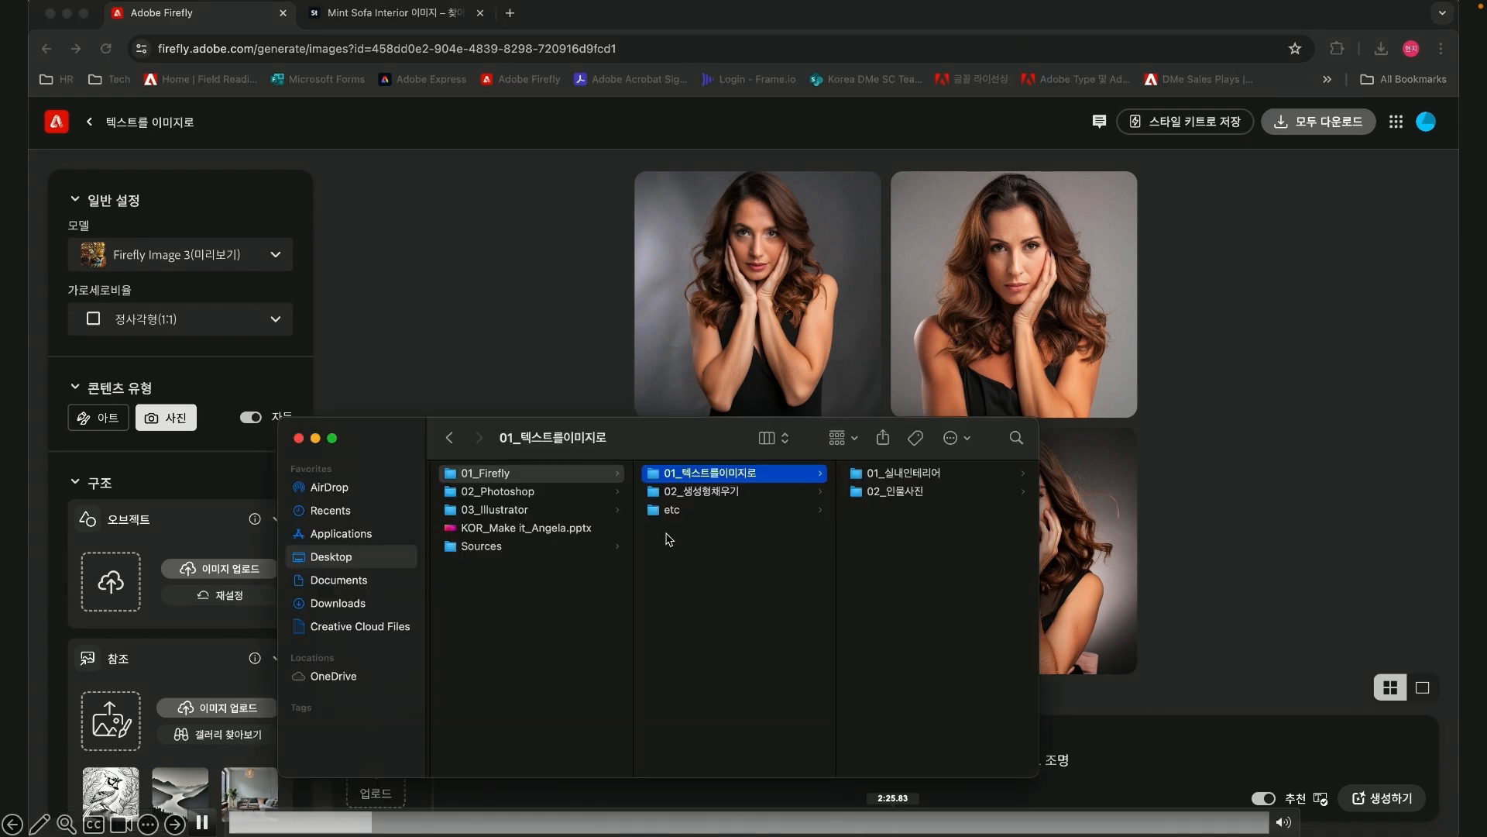
- Preview 엎드린포즈.jpg from the 구조참조 folder inside 02_인물사진 and upload it as the structure reference
{"action": "left_click", "coordinate": [899, 494]}
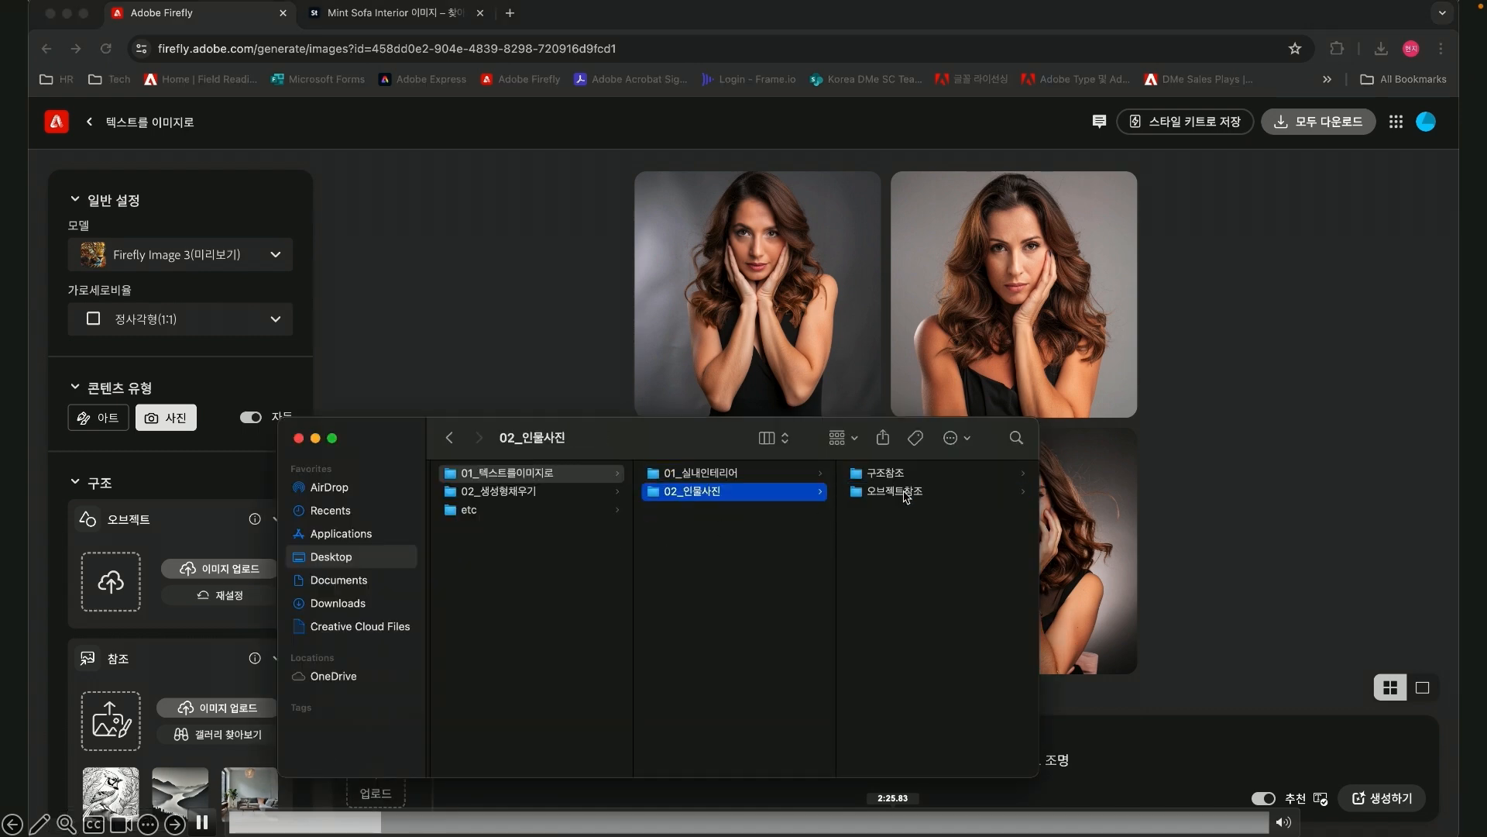
{"action": "left_click", "coordinate": [889, 474]}
{"action": "left_click", "coordinate": [891, 474]}
{"action": "key", "text": "space"}
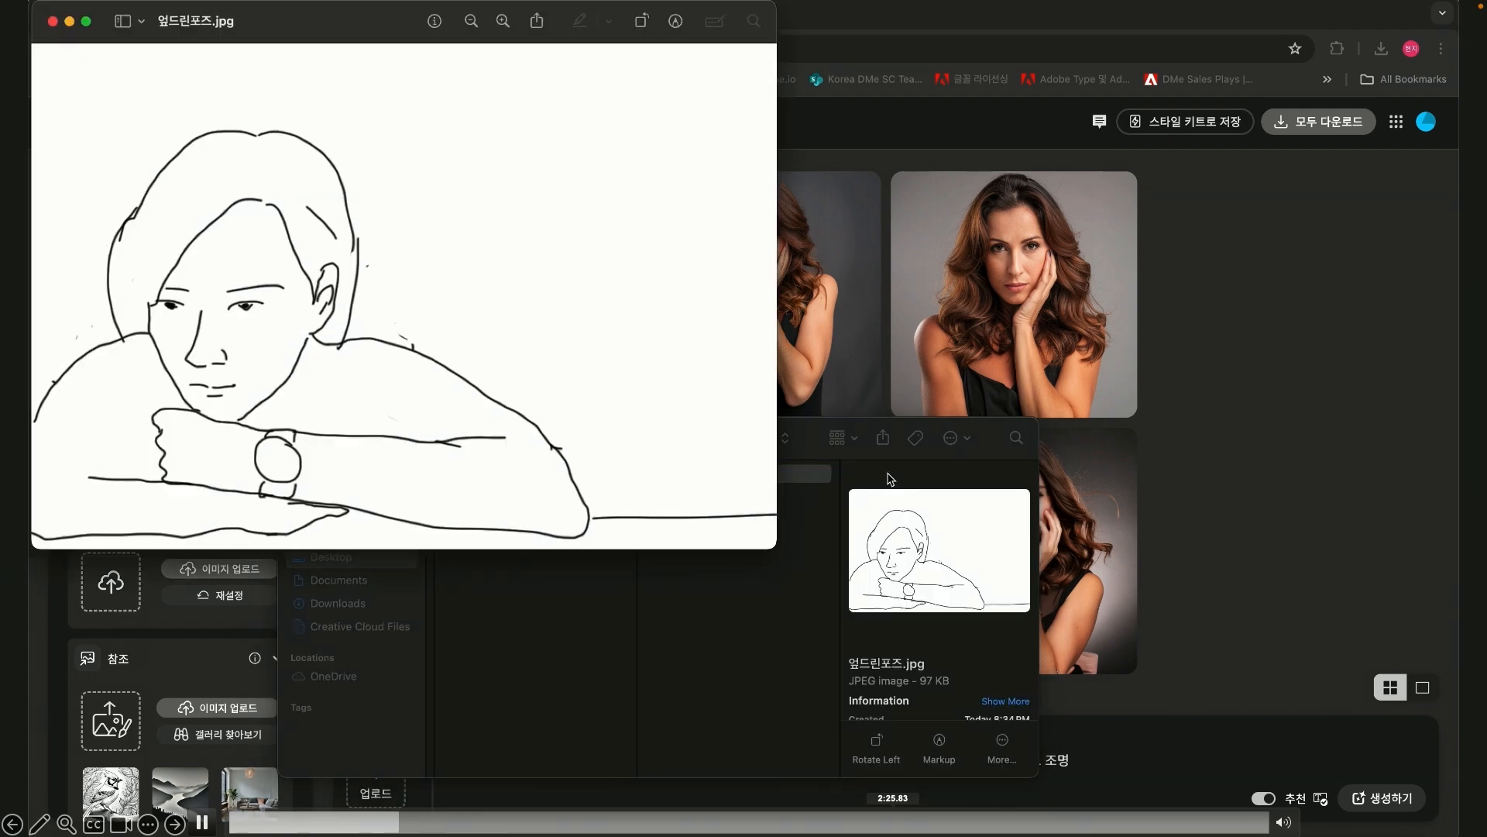
{"action": "left_click", "coordinate": [53, 21]}
{"action": "mouse_move", "coordinate": [692, 478]}
{"action": "left_mouse_down"}
{"action": "mouse_move", "coordinate": [232, 648]}
{"action": "mouse_move", "coordinate": [211, 697]}
{"action": "left_mouse_up"}
- Raise the structure reference strength to its maximum and regenerate the portrait images
{"action": "scroll", "coordinate": [212, 695], "scroll_direction": "down", "scroll_amount": 3}
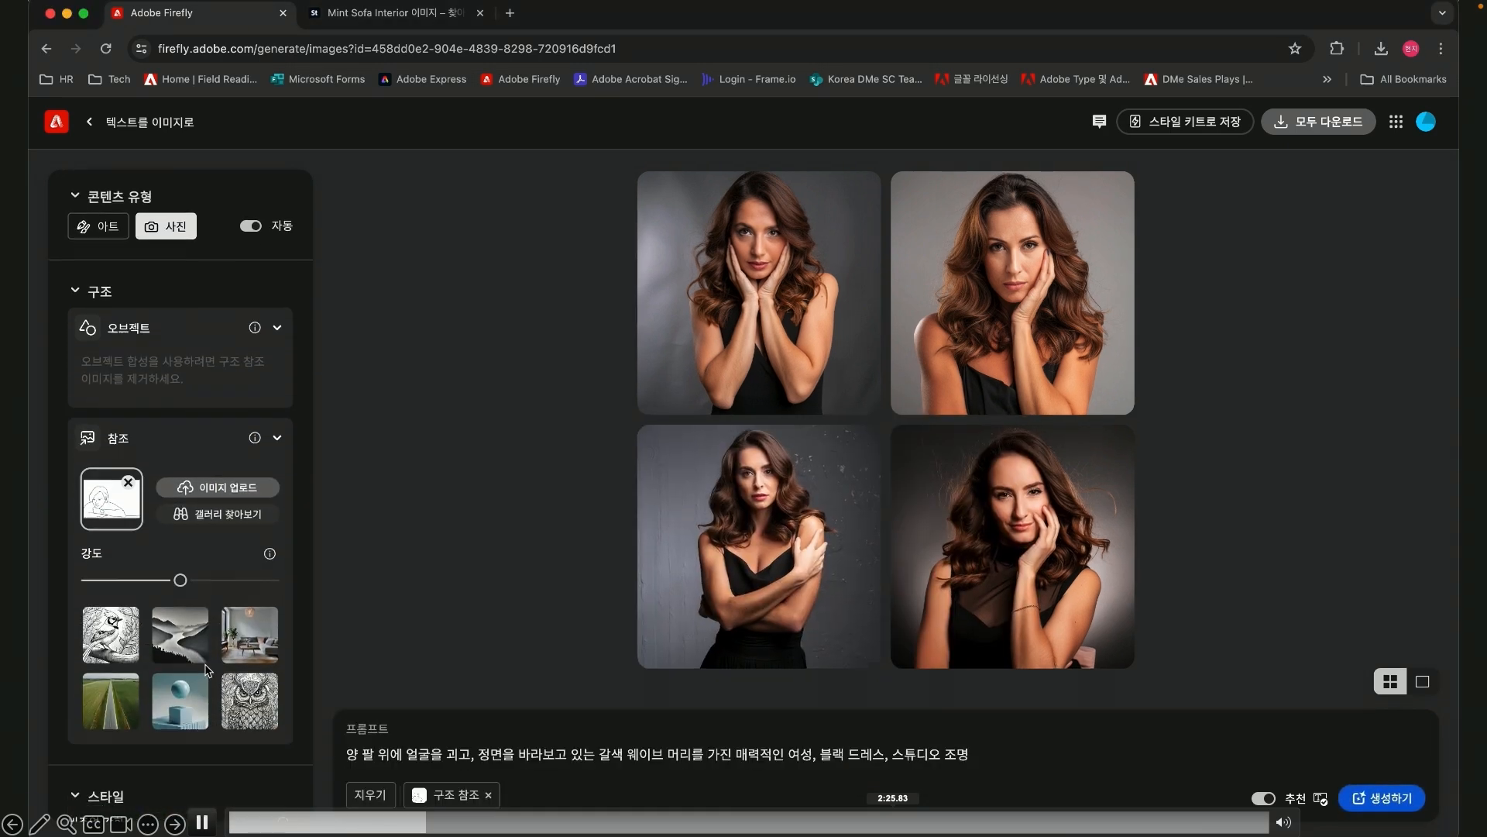
{"action": "left_click_drag", "start_coordinate": [180, 558], "coordinate": [345, 561]}
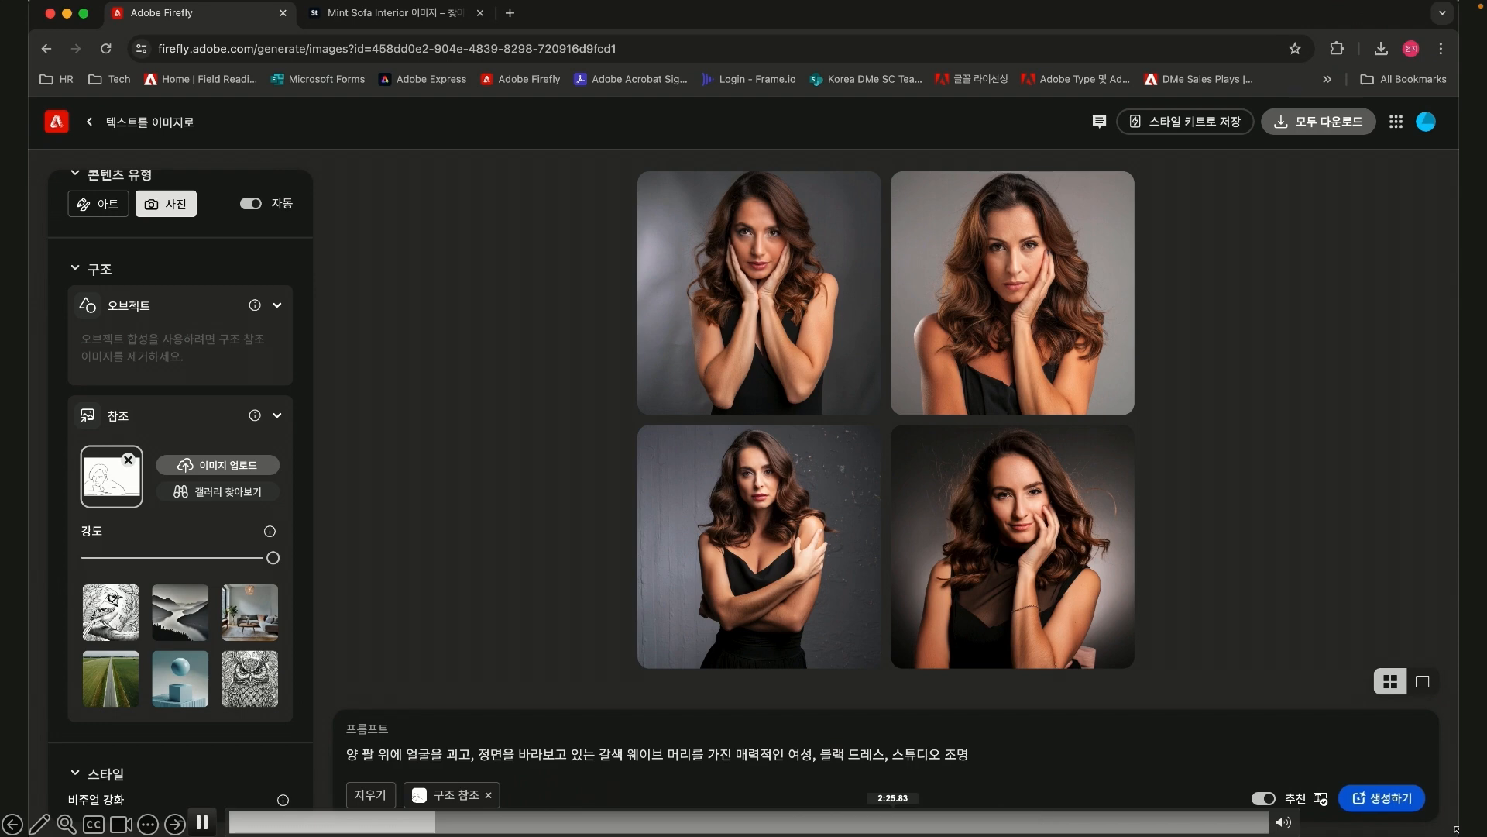
{"action": "left_click", "coordinate": [1390, 800]}
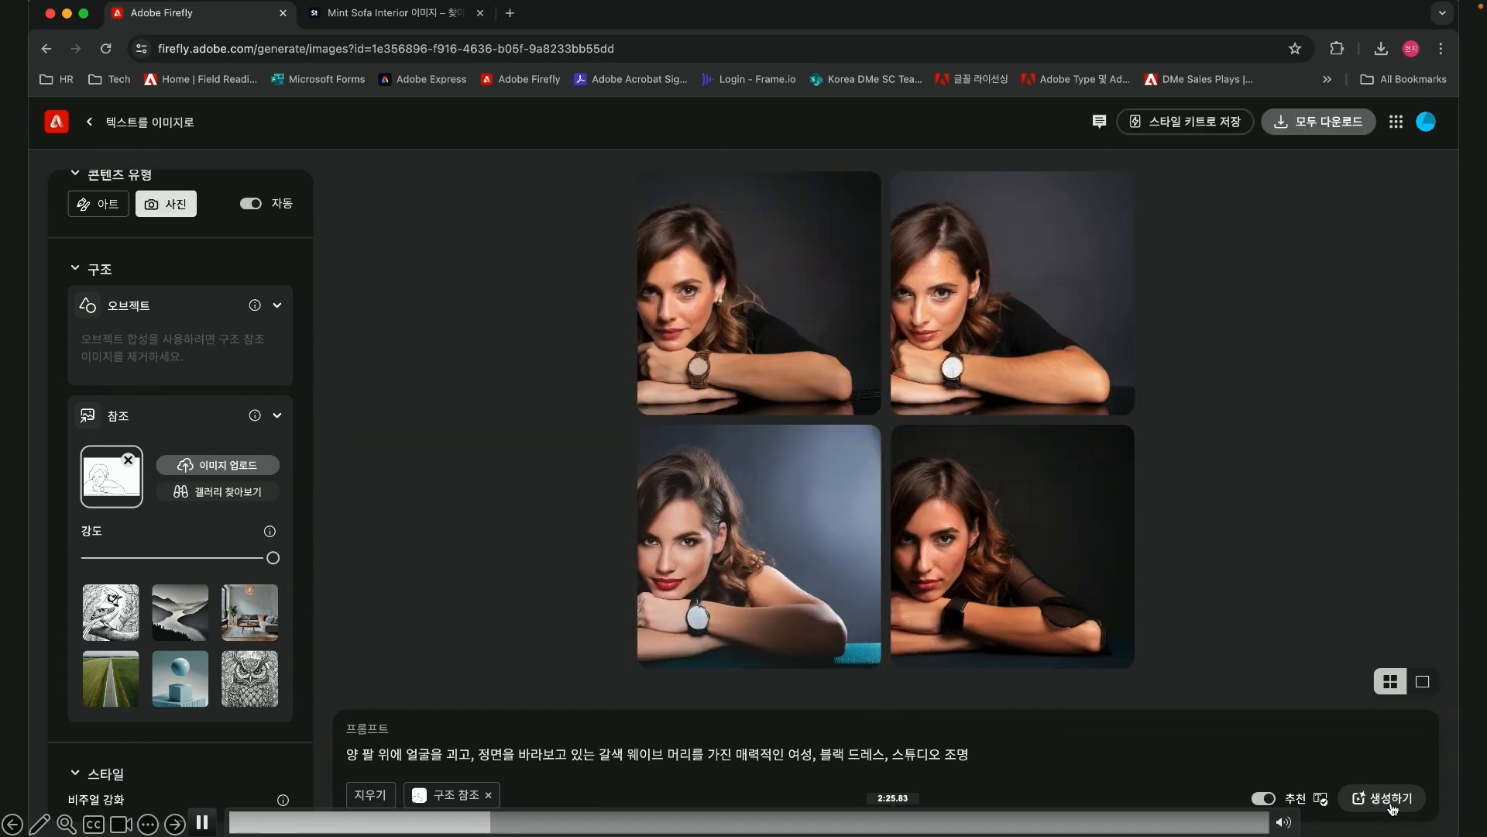
- Apply the 시네마틱 effect, set the lighting to 극적인 조명, and regenerate the portraits
{"action": "scroll", "coordinate": [225, 597], "scroll_direction": "down", "scroll_amount": 15}
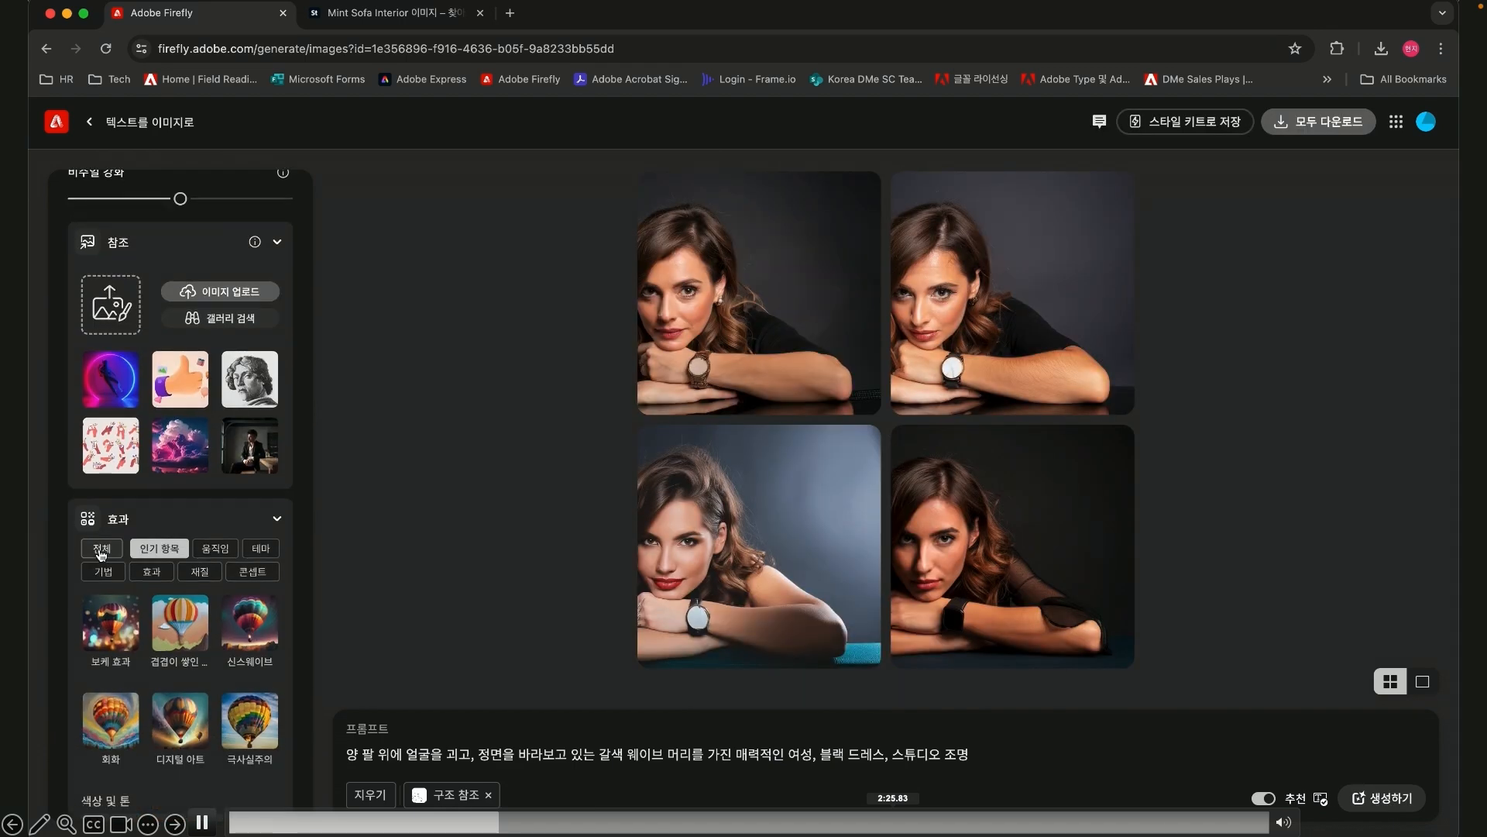
{"action": "scroll", "coordinate": [226, 610], "scroll_direction": "down", "scroll_amount": 8}
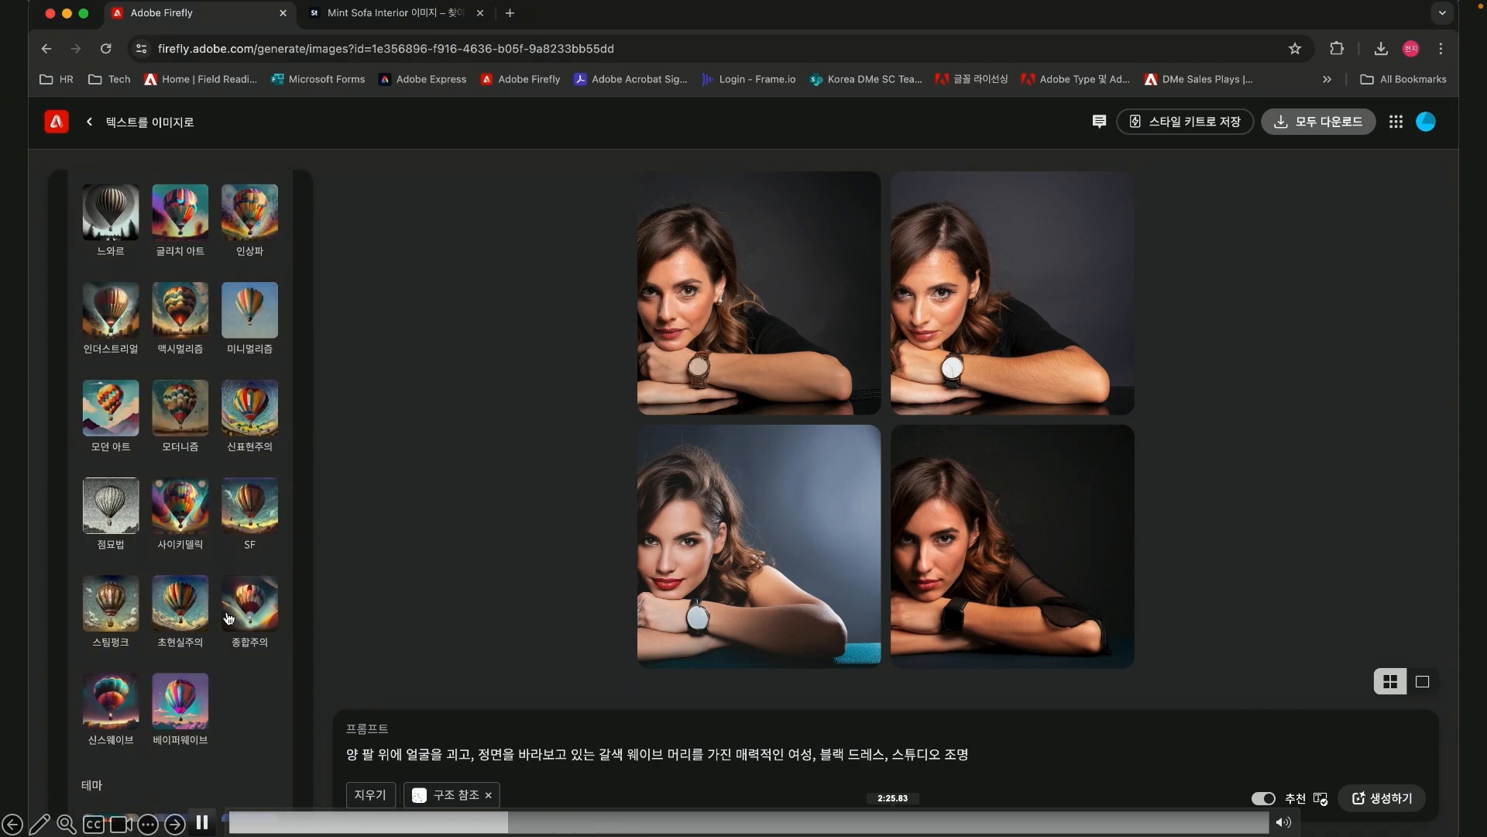
{"action": "left_click", "coordinate": [101, 518]}
{"action": "scroll", "coordinate": [178, 542], "scroll_direction": "down", "scroll_amount": 10}
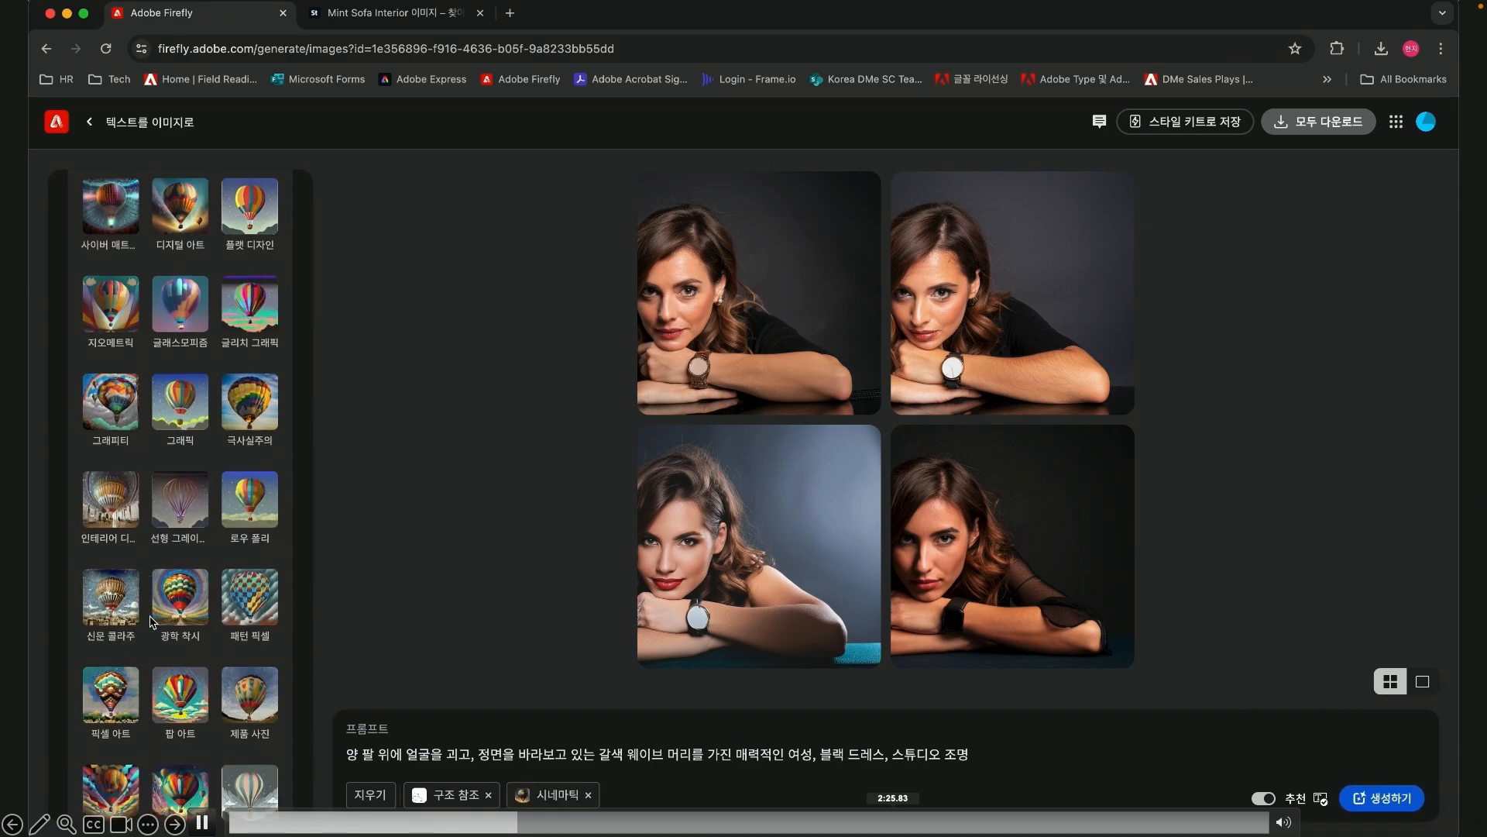
{"action": "scroll", "coordinate": [212, 559], "scroll_direction": "down", "scroll_amount": 10}
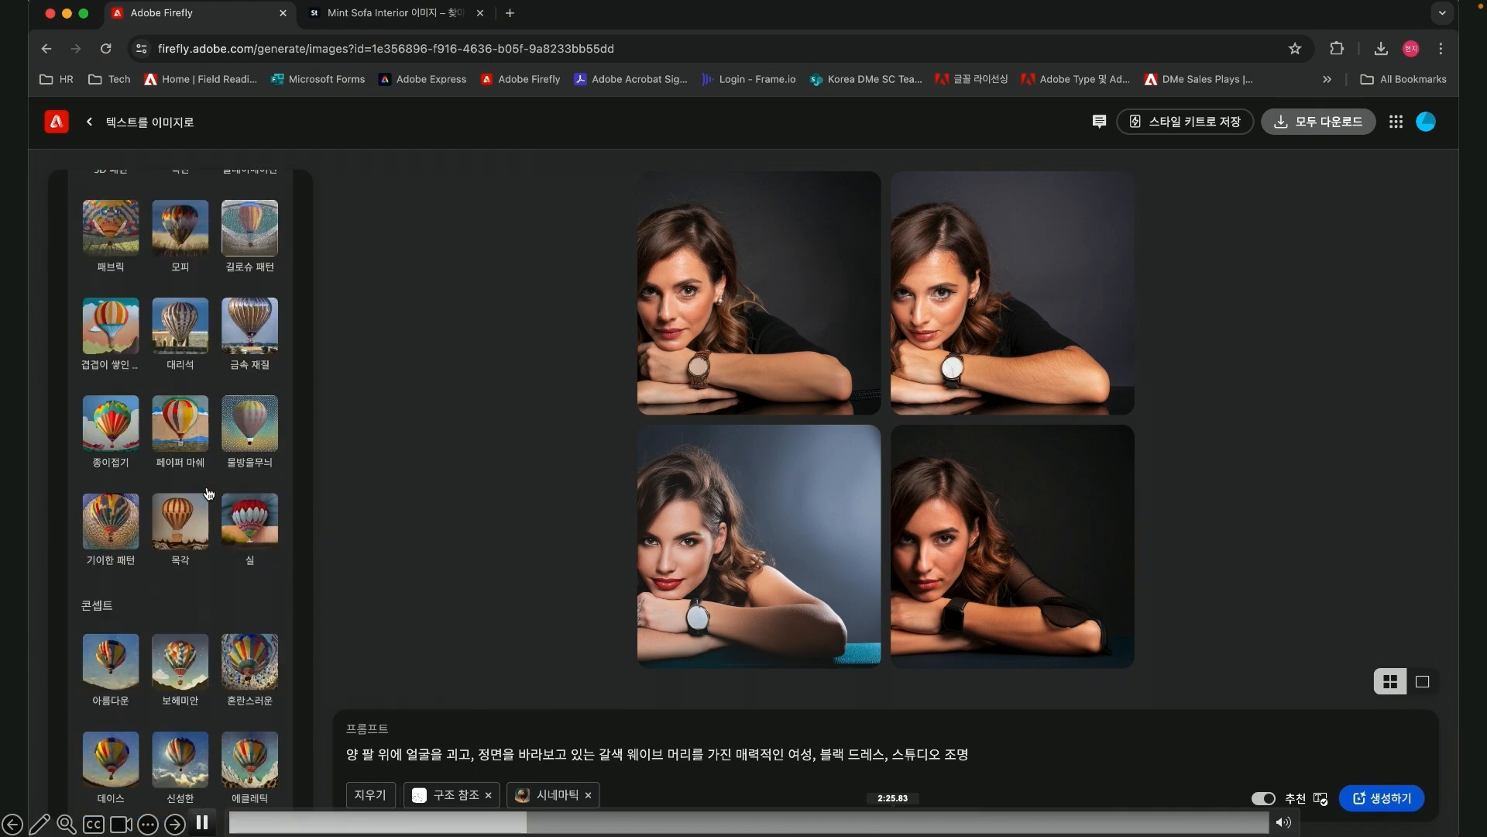
{"action": "left_click", "coordinate": [227, 709]}
{"action": "left_click", "coordinate": [199, 377]}
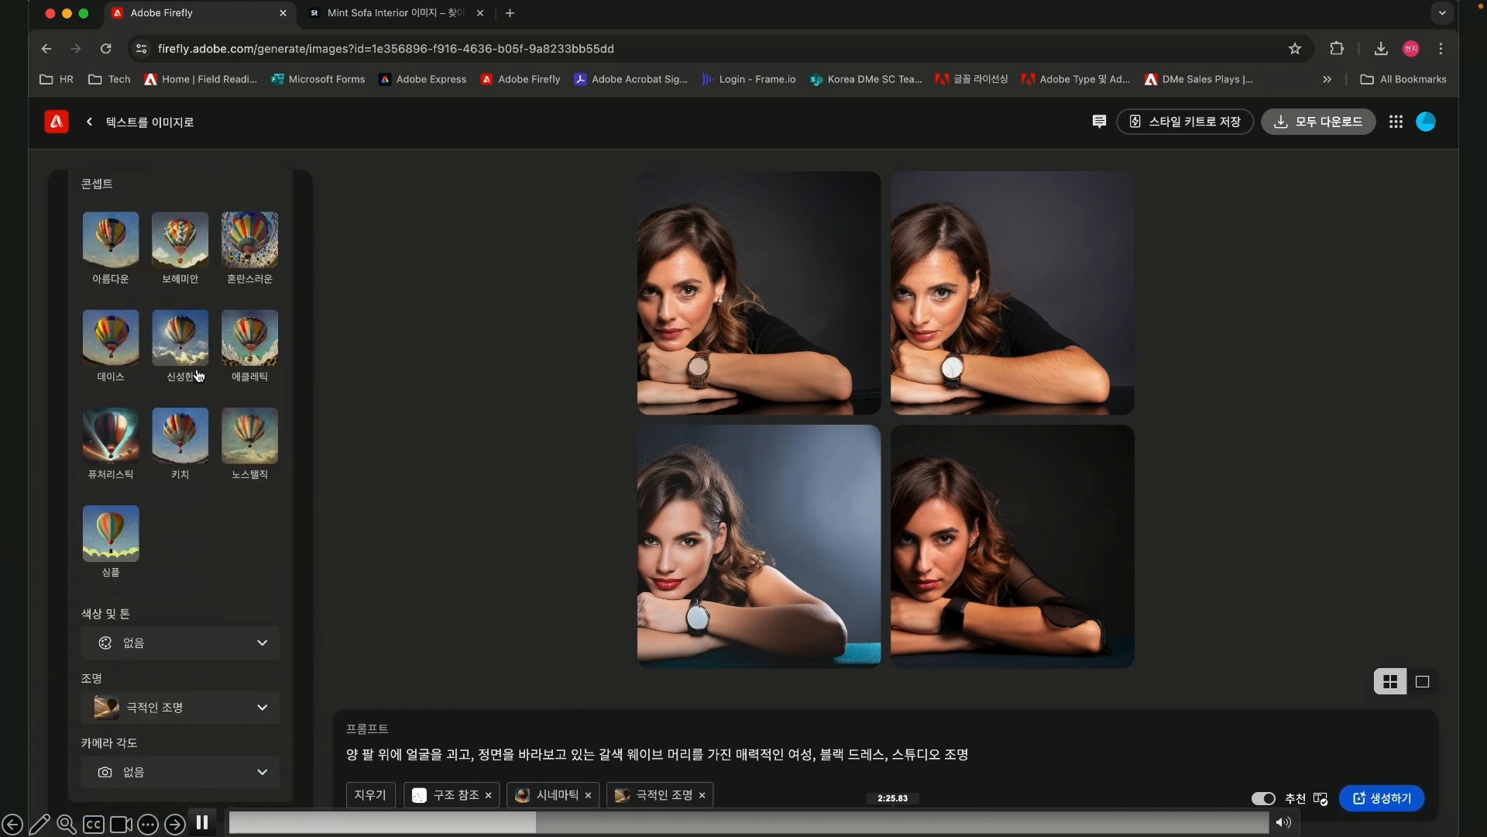
{"action": "left_click", "coordinate": [1373, 805]}
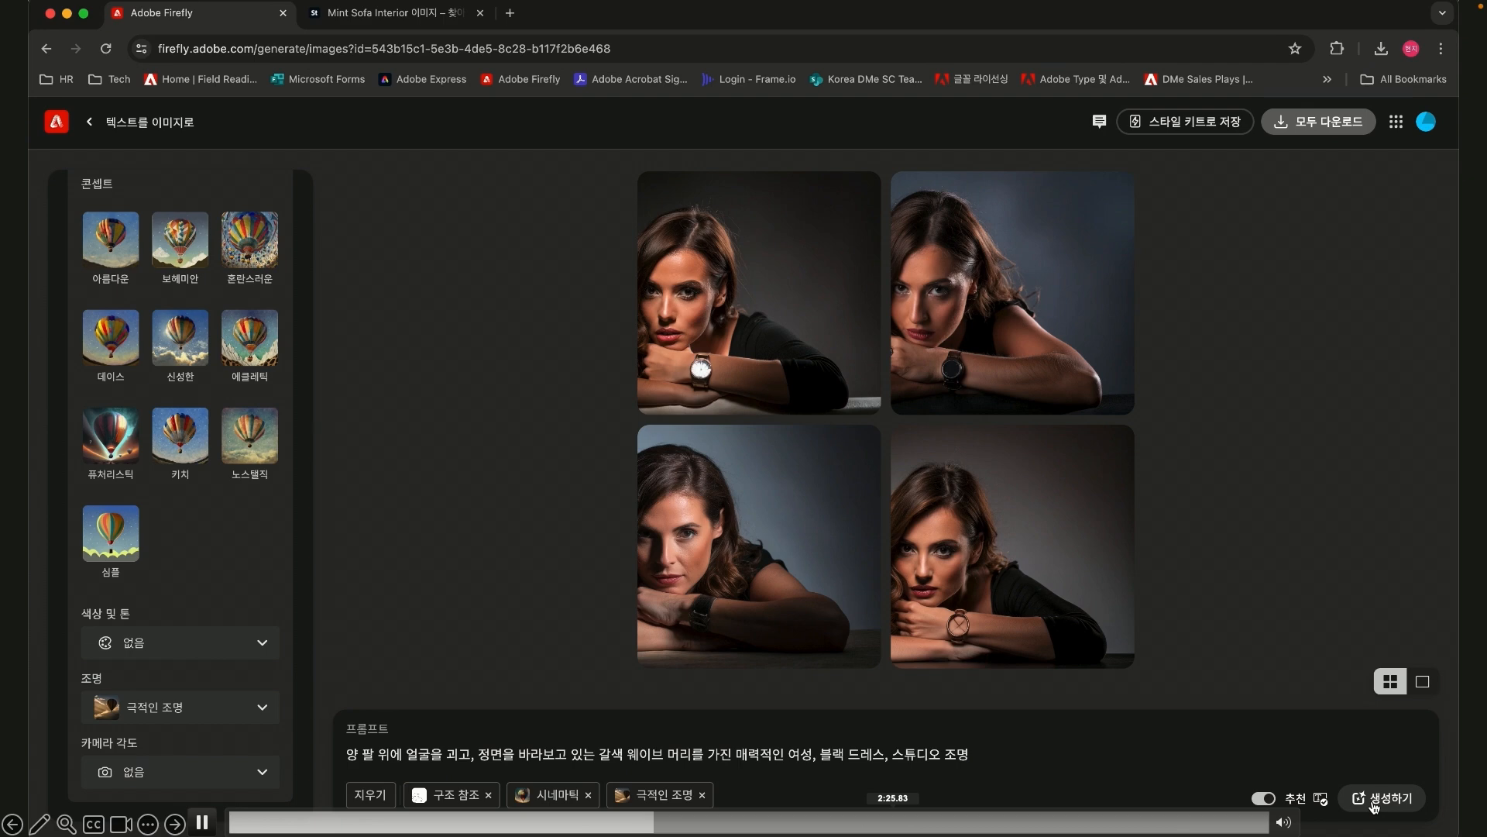
- Clear the reference and effects, and generate from '"클로즈업 된 손목 시계"를 찬 손으로 턱을 만지고 있는 긴 갈색 웨이브 머리 여성의 옆모습, 극적인 명암 조명, 하이패션'
{"action": "left_click", "coordinate": [370, 794]}
{"action": "triple_click", "coordinate": [698, 762]}
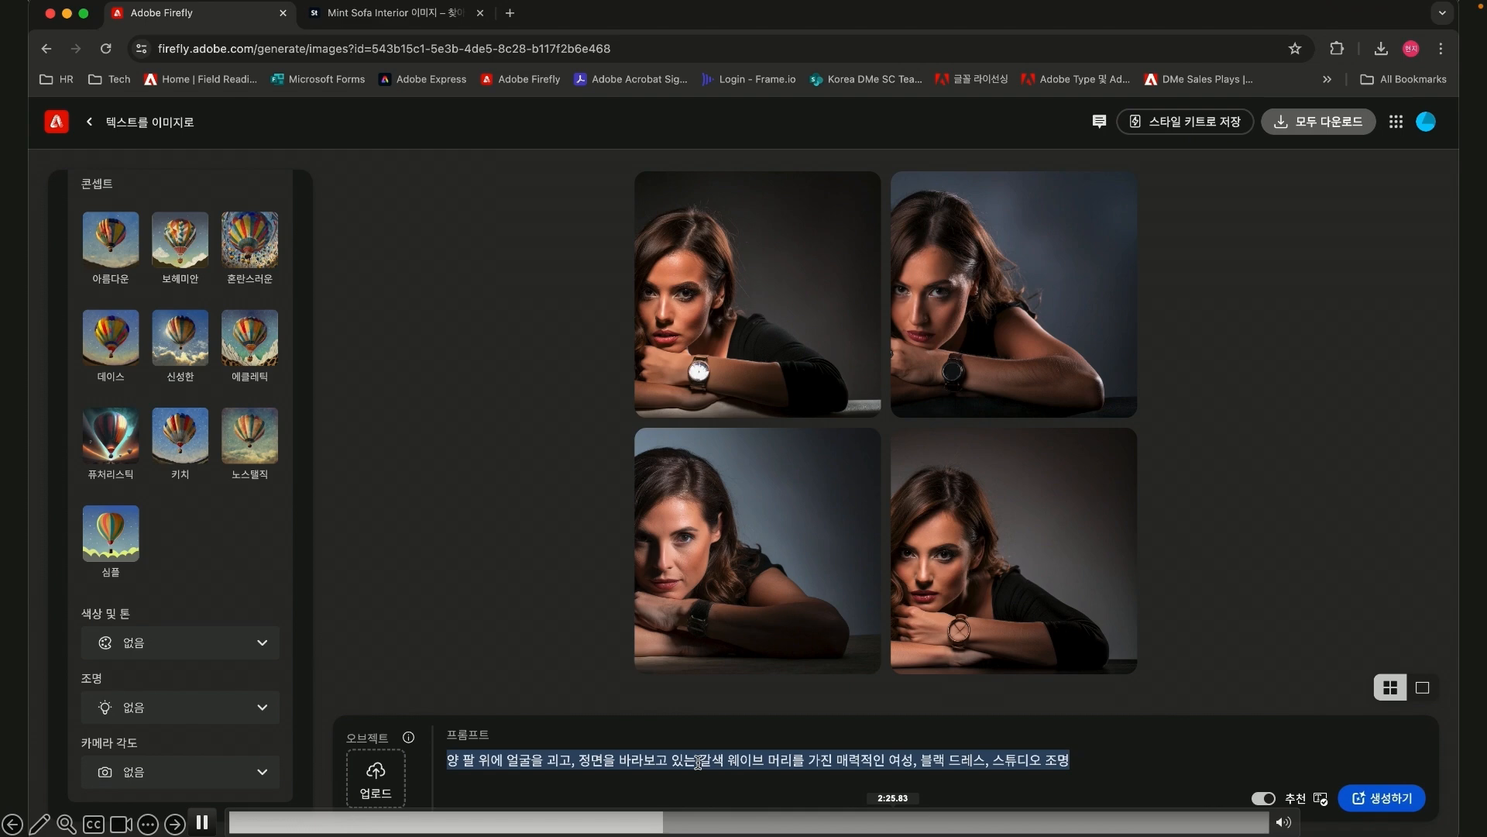
{"action": "type", "text": "\"클로즈업 된 손목 시계\"를 찬 손으로 턱을 만지고 있는 긴 갈색 웨이브 머리 여성의 옆모습, 극적인 명암 조명, 하이패션"}
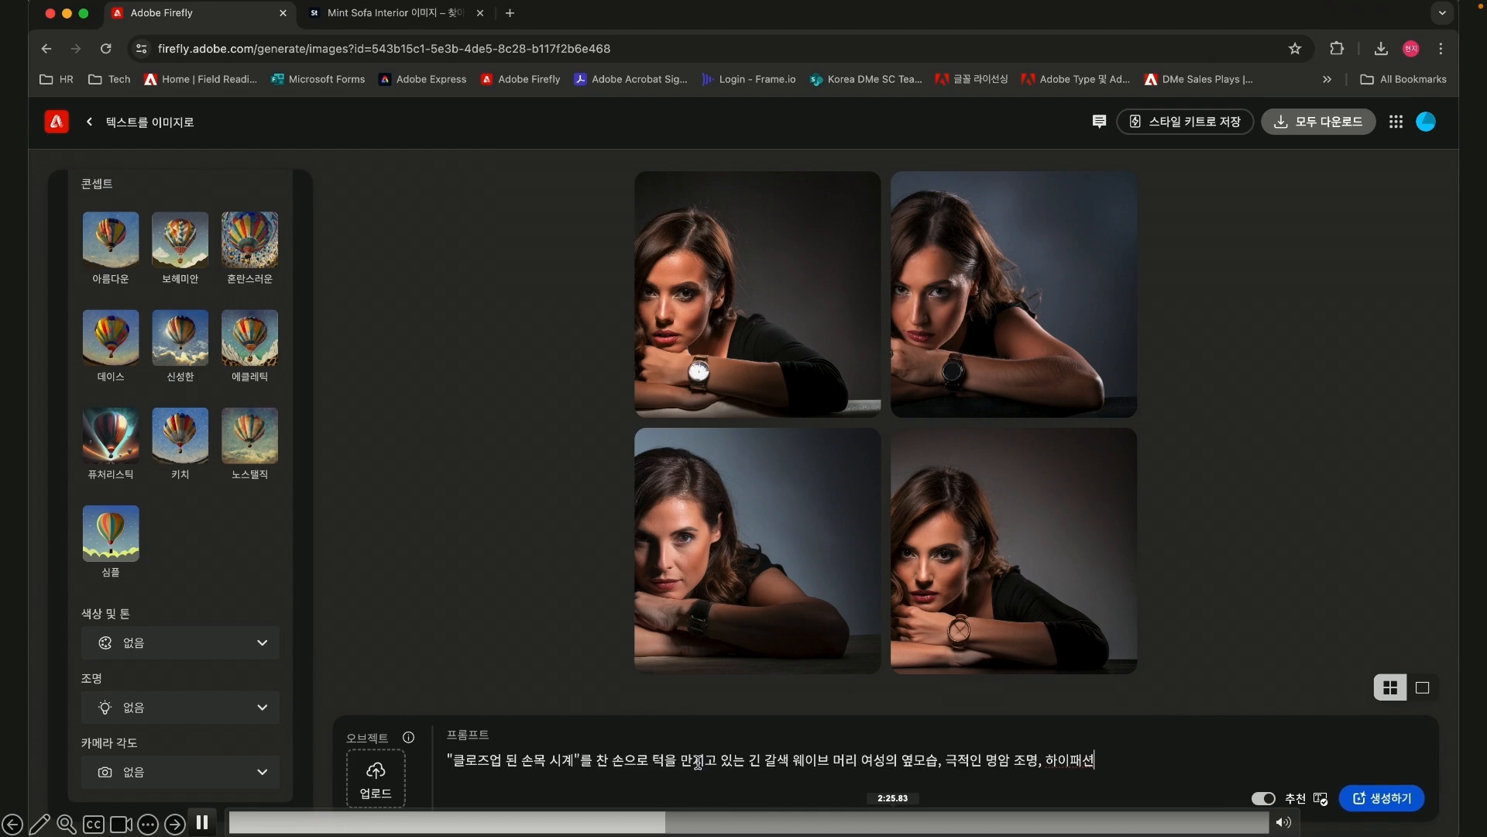
{"action": "left_click", "coordinate": [1404, 804]}
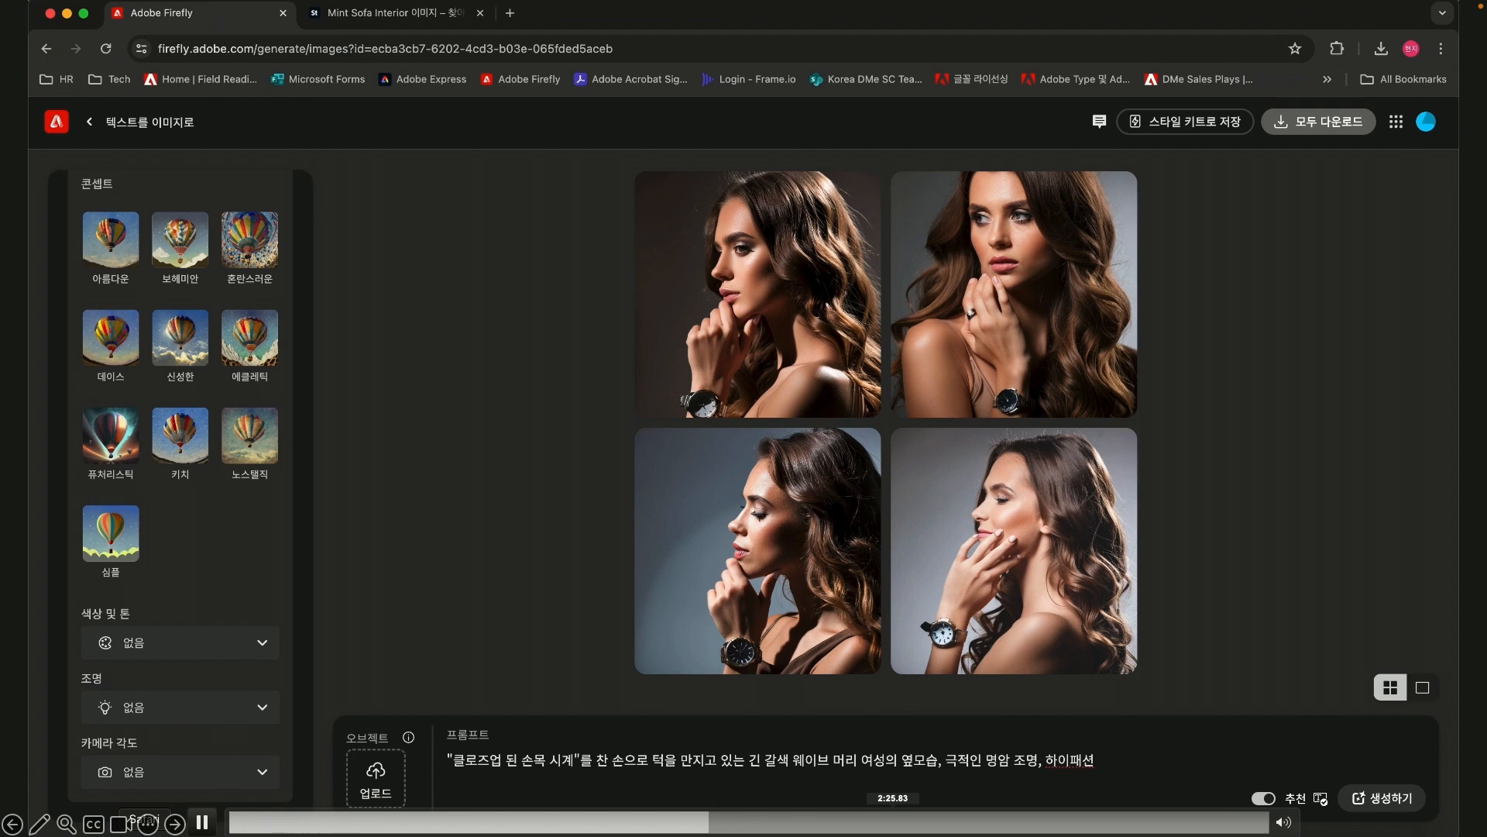
- Upload watch_stock.jpg from the 오브젝트참조 folder as the composite object for the portraits and remove its background
{"action": "left_click", "coordinate": [27, 819]}
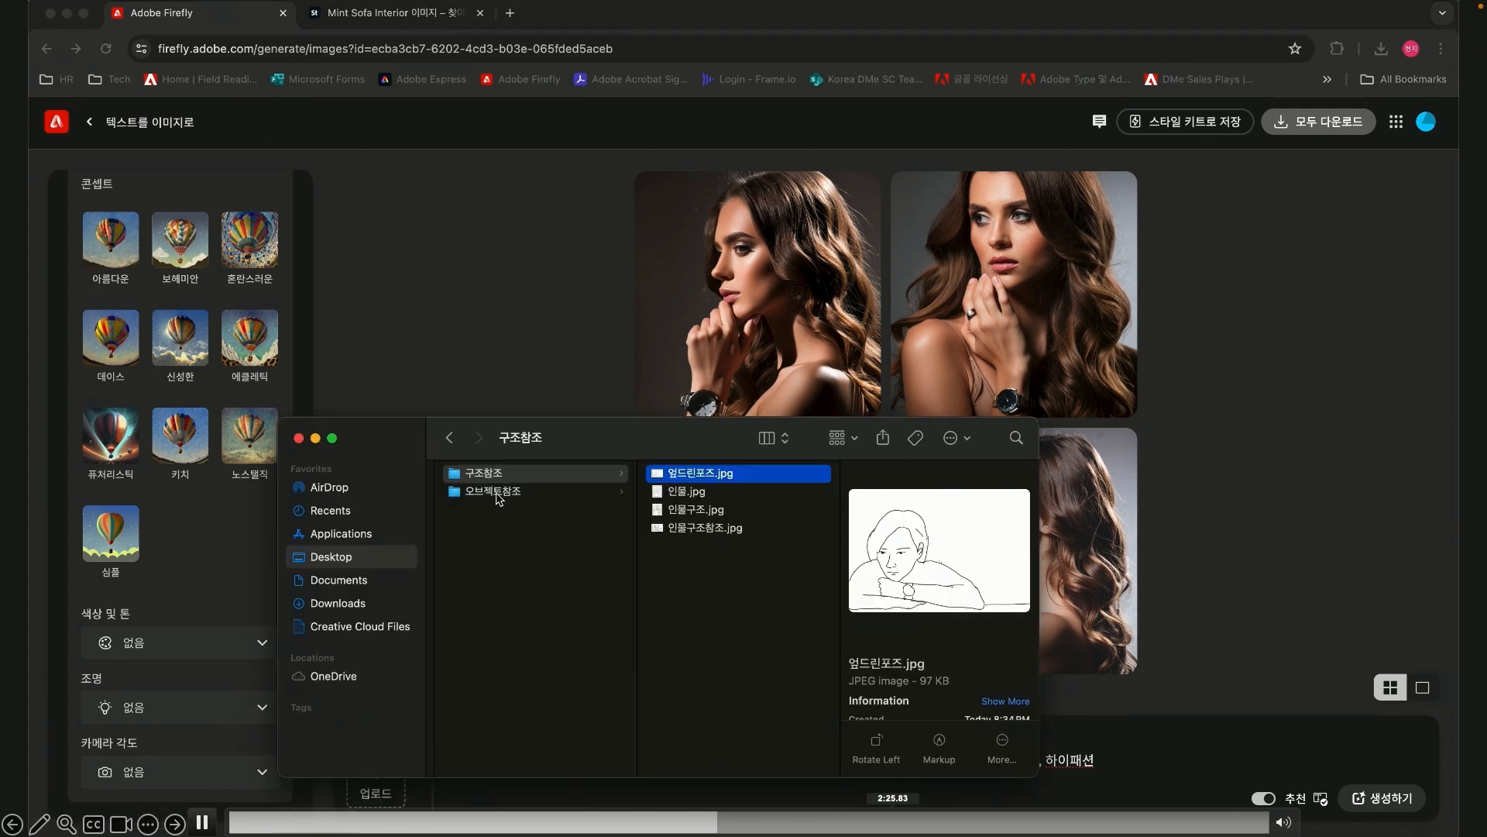
{"action": "left_click", "coordinate": [504, 492]}
{"action": "left_click", "coordinate": [662, 441]}
{"action": "left_click_drag", "start_coordinate": [662, 441], "coordinate": [373, 295]}
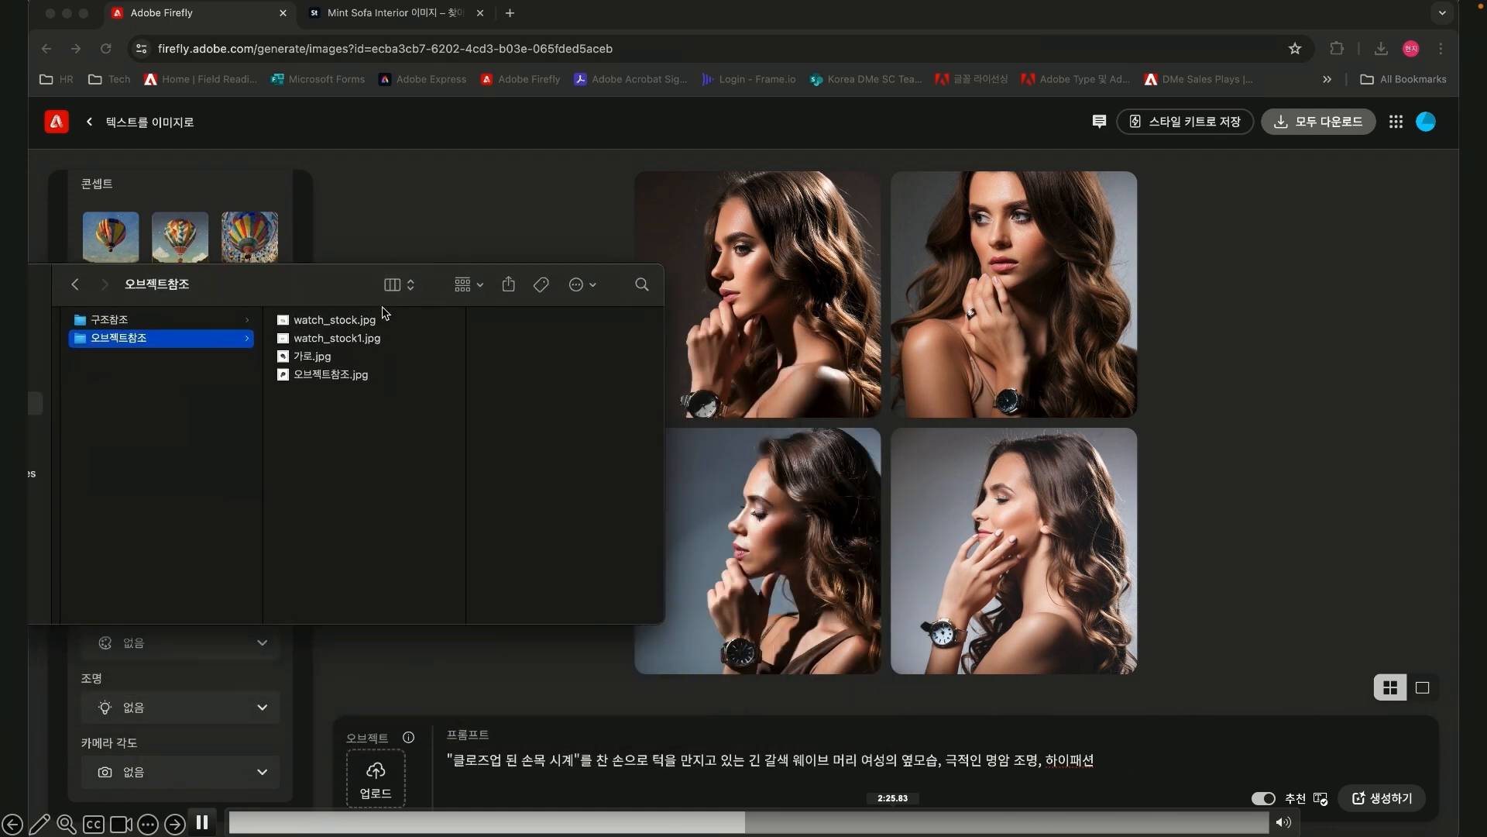
{"action": "left_click", "coordinate": [337, 321]}
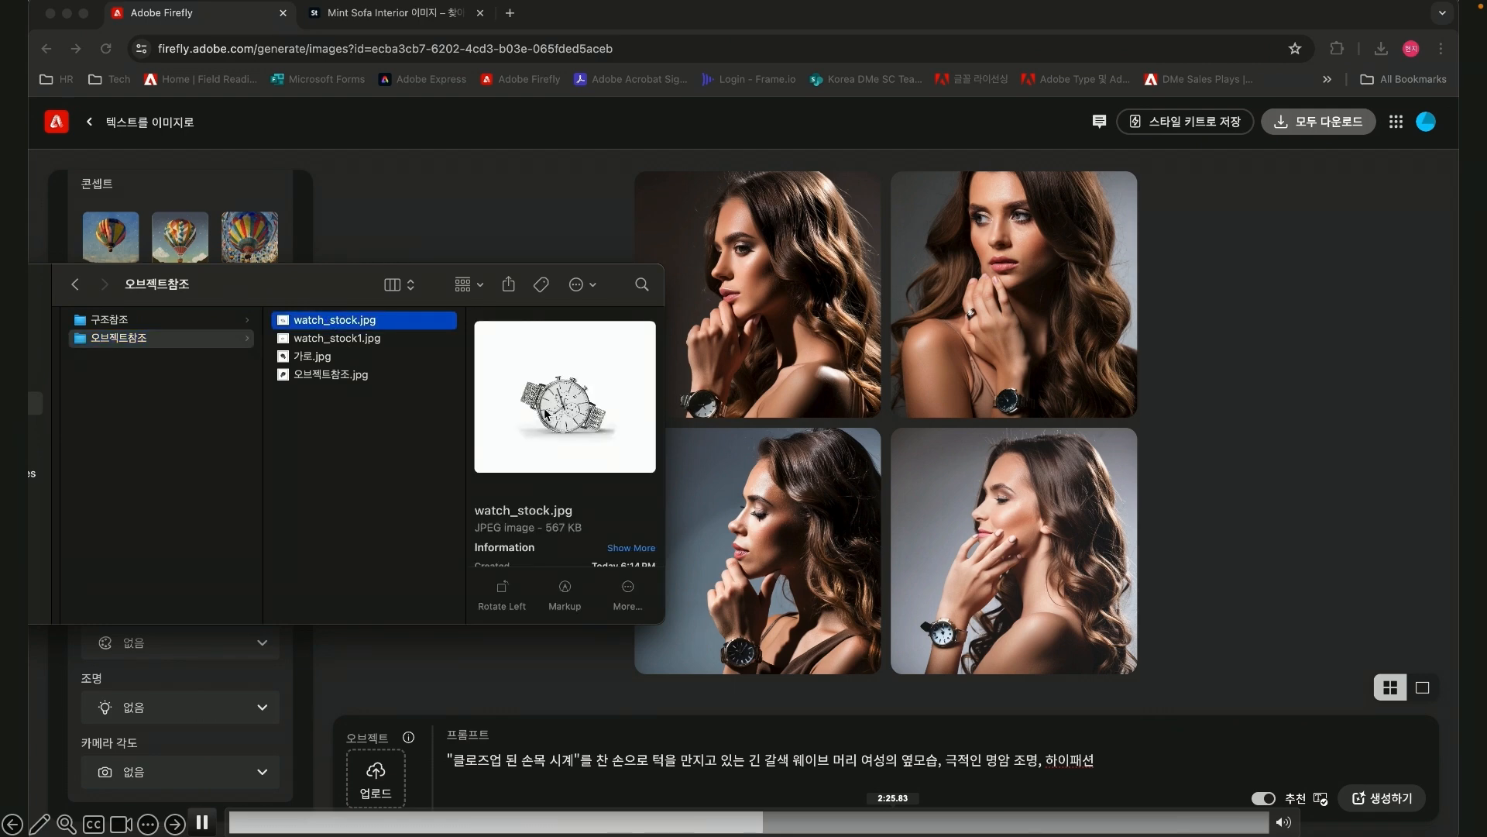
{"action": "left_click_drag", "start_coordinate": [333, 320], "coordinate": [397, 789]}
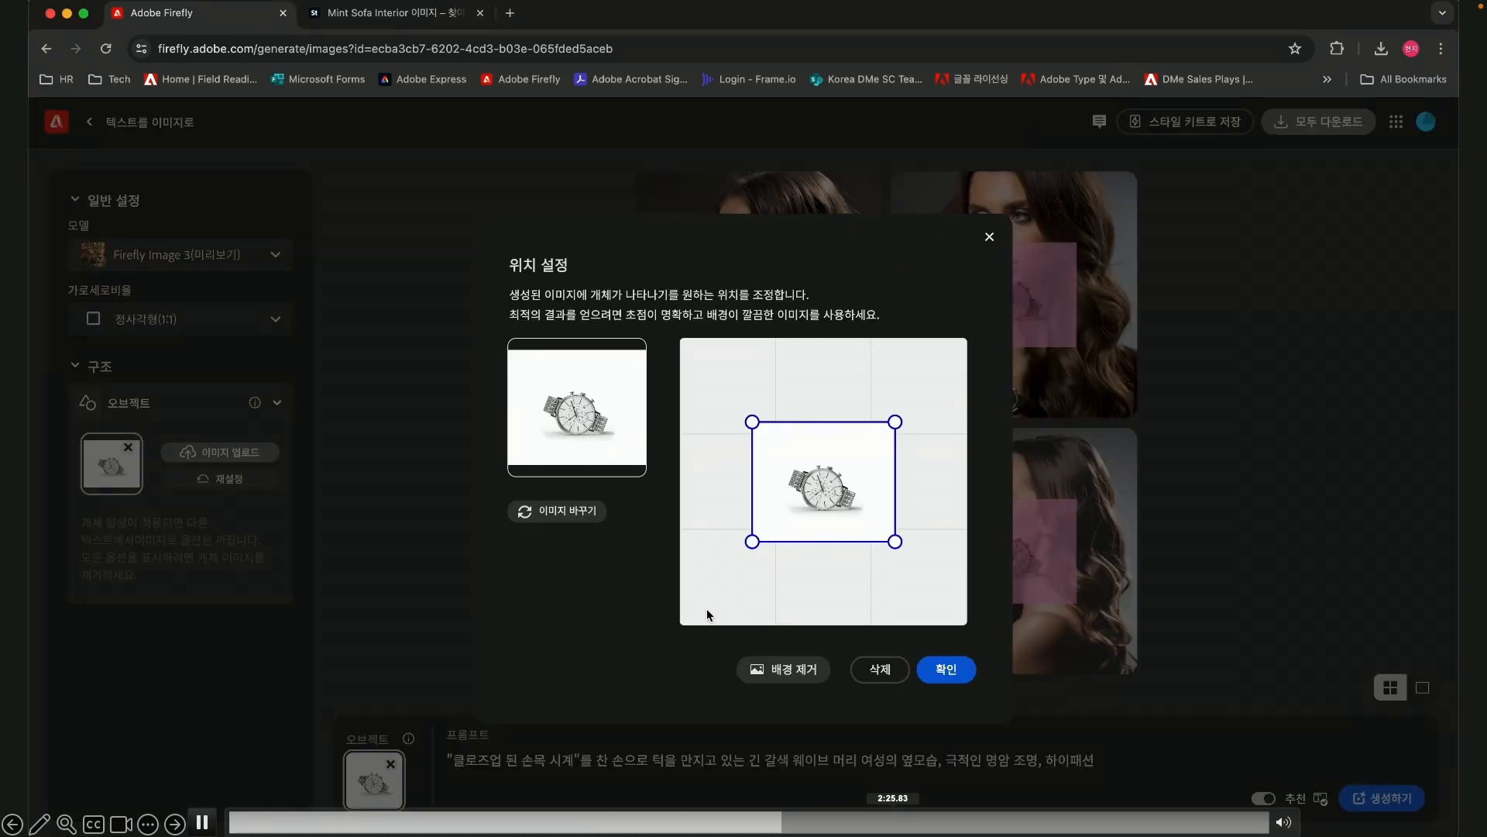
{"action": "left_click", "coordinate": [784, 670]}
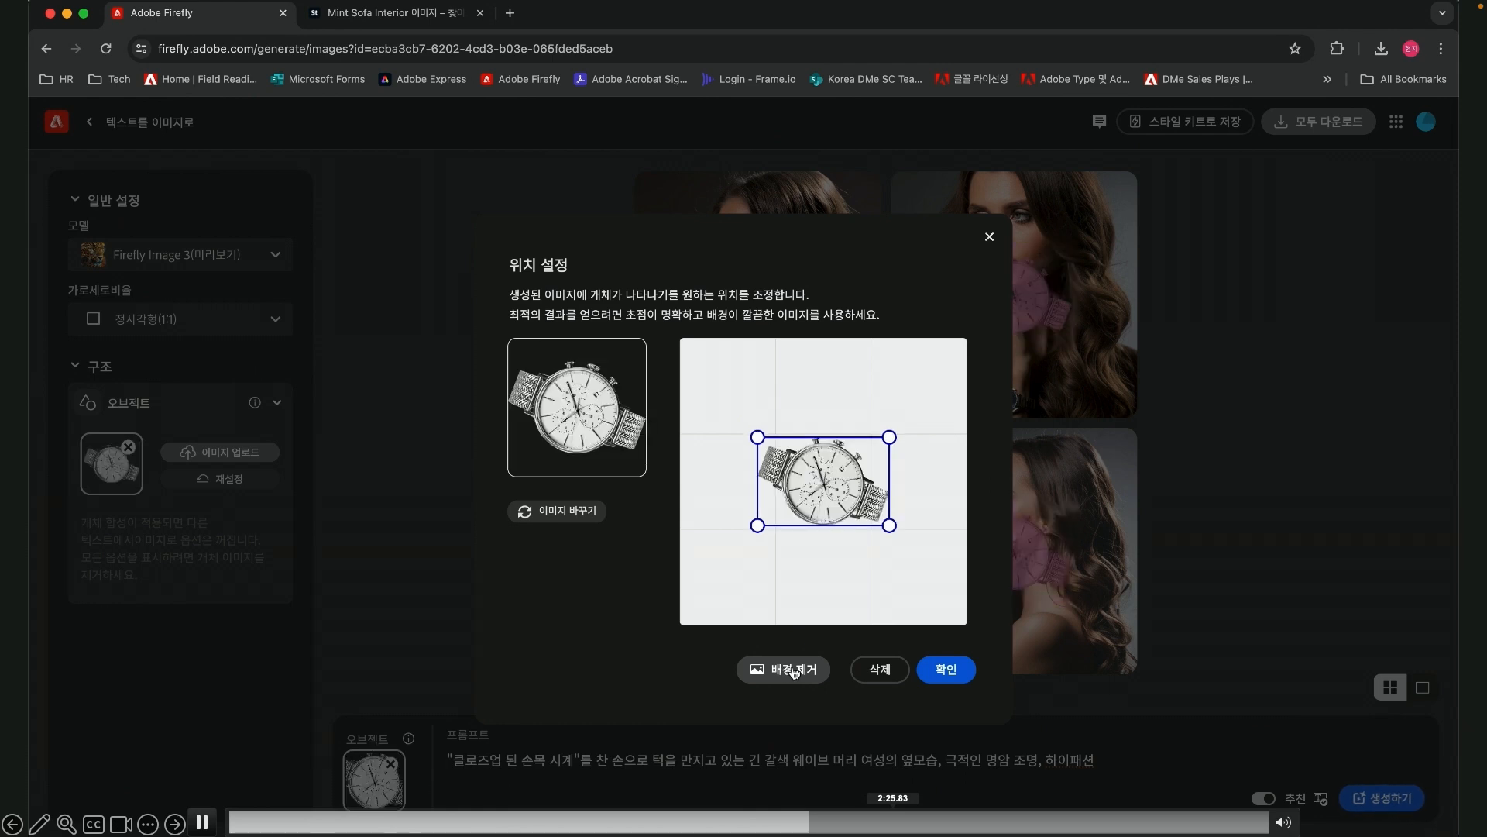
- Shrink the wristwatch composite object, place it over the wrist in the portrait, and generate the images with it
{"action": "left_click_drag", "start_coordinate": [889, 524], "coordinate": [797, 518]}
{"action": "left_click", "coordinate": [948, 669]}
{"action": "left_click_drag", "start_coordinate": [726, 314], "coordinate": [732, 370]}
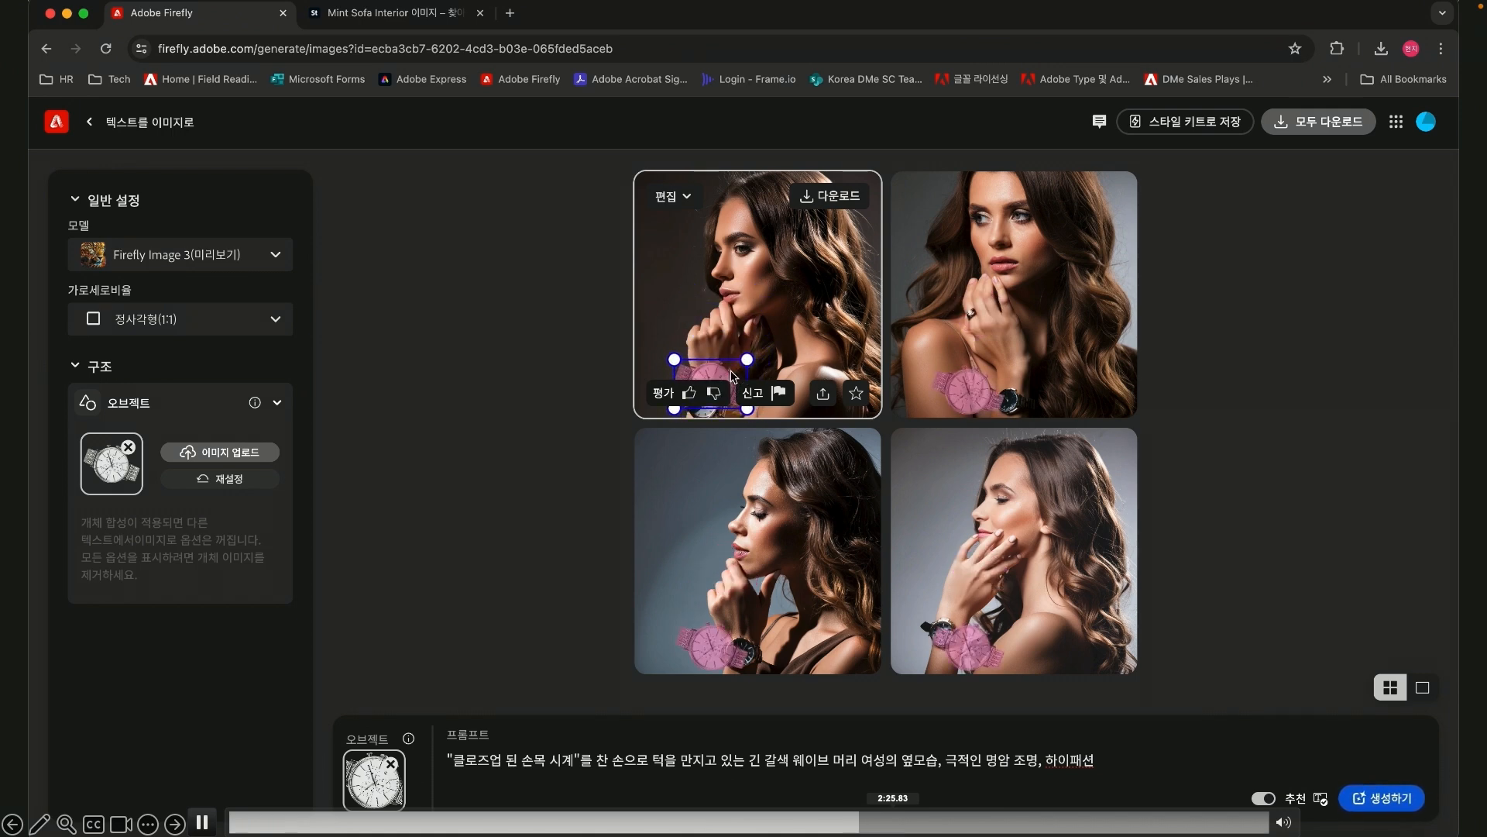
{"action": "left_click", "coordinate": [1398, 798]}
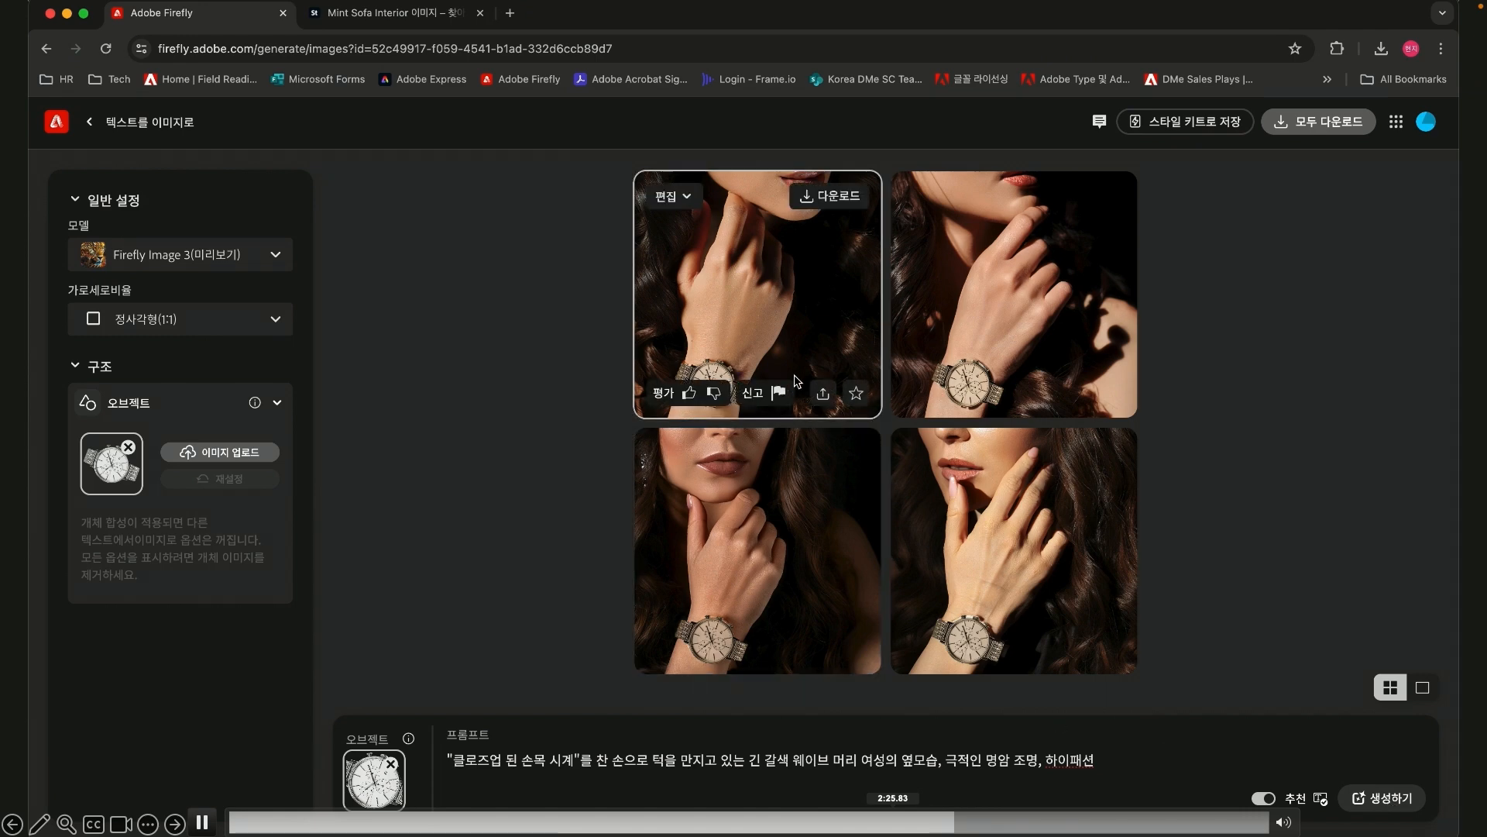
- Examine the generated wristwatch portraits one after another in enlarged view
{"action": "left_click", "coordinate": [802, 347]}
{"action": "left_click", "coordinate": [1109, 476]}
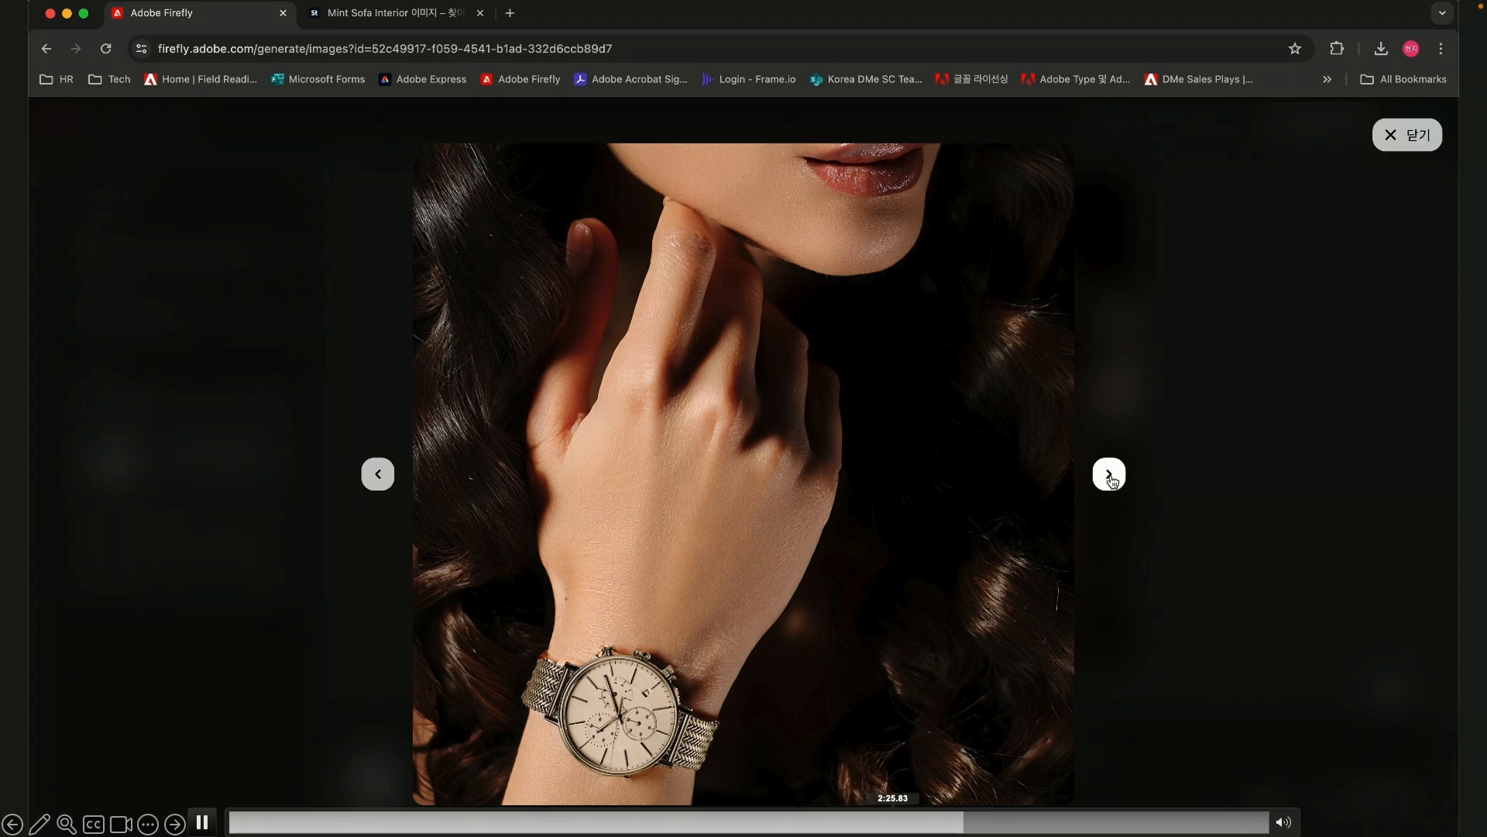
{"action": "left_click", "coordinate": [1110, 475]}
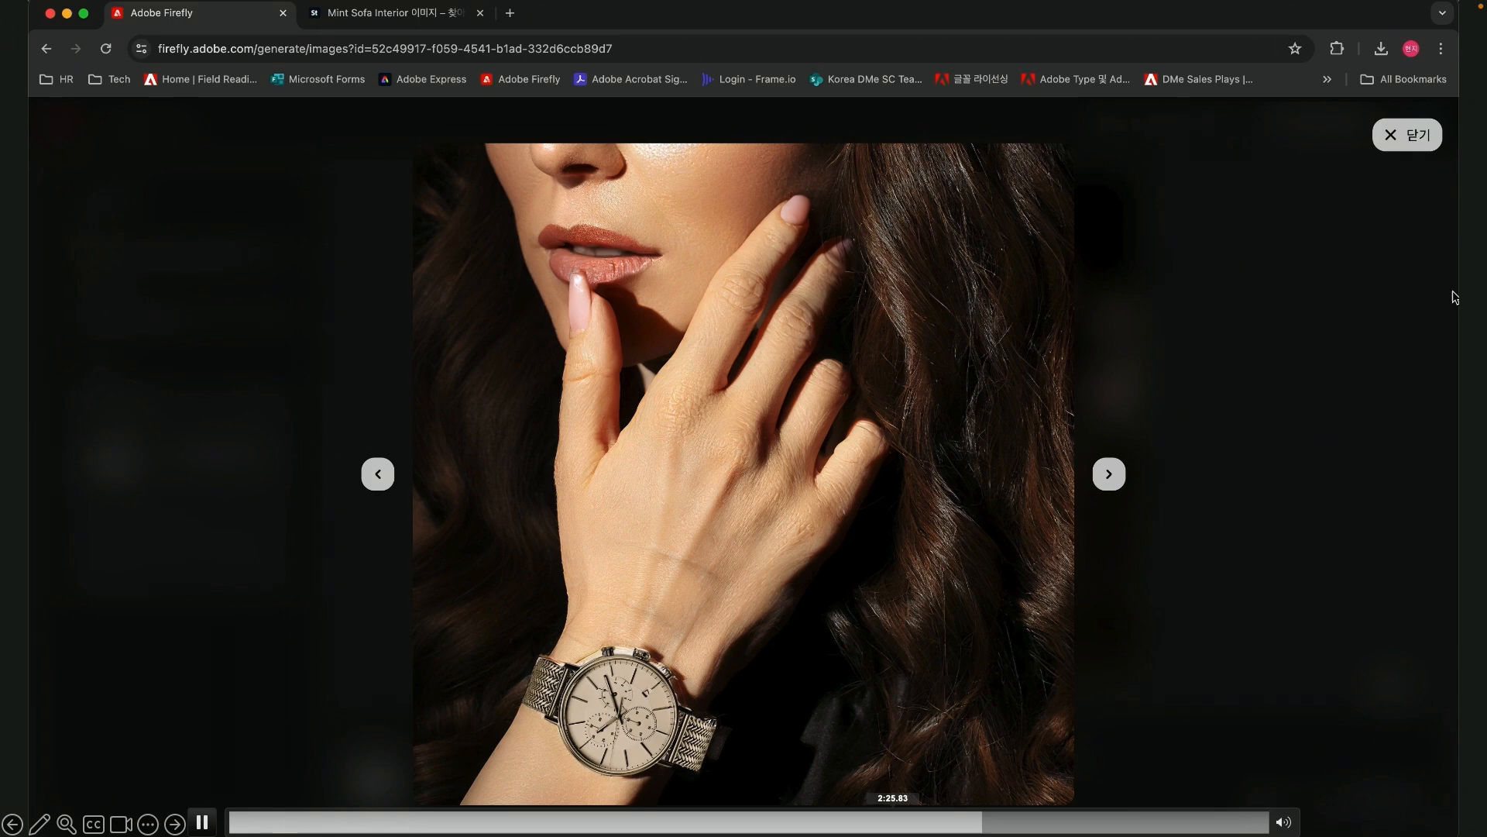
{"action": "left_click", "coordinate": [1403, 136]}
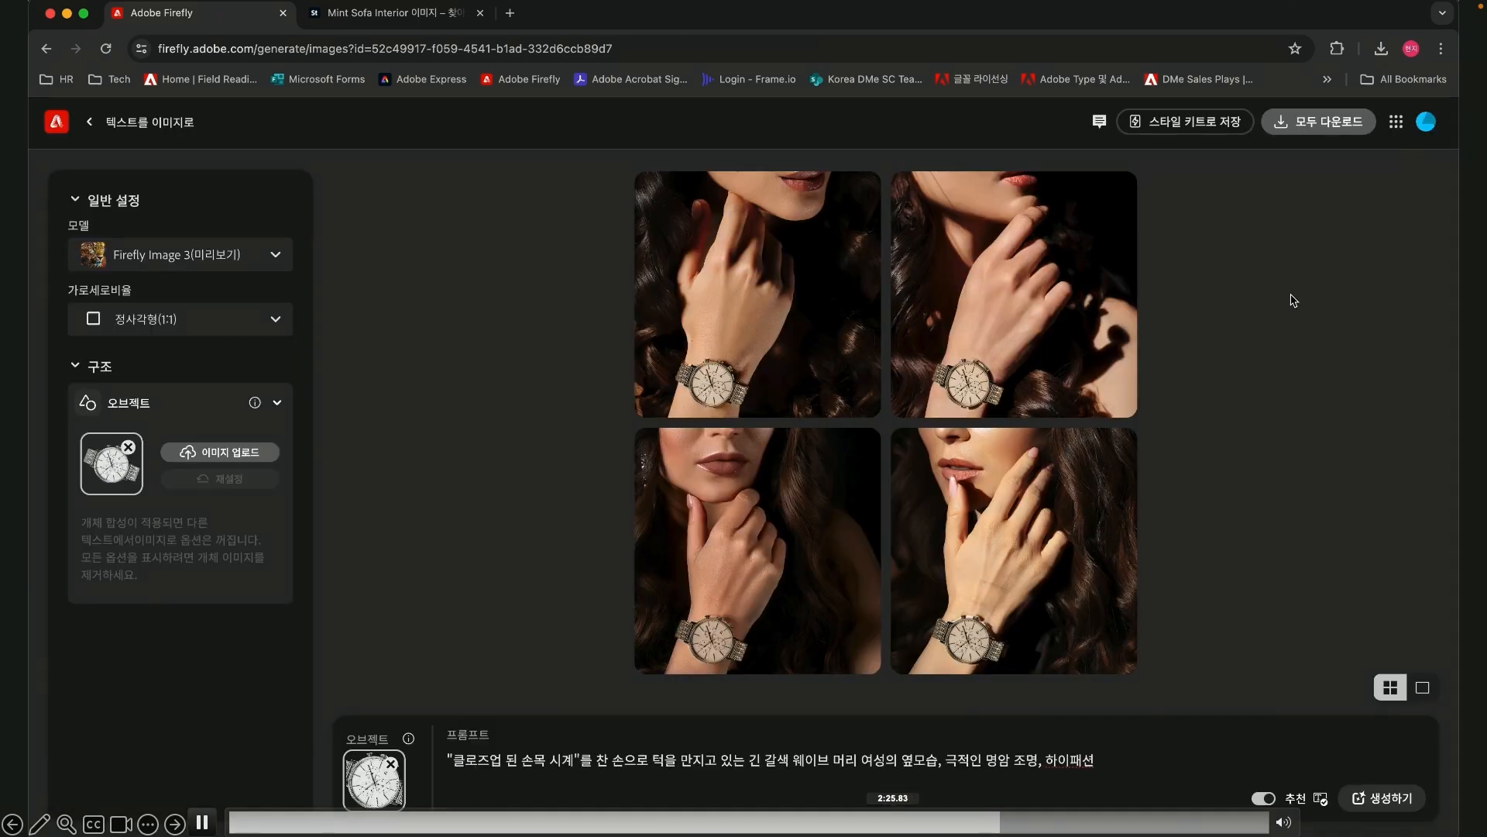
- Save a style kit named 썸머컬렉션 that includes the prompt, aspect ratio and object settings, without sharing it
{"action": "left_click", "coordinate": [1213, 134]}
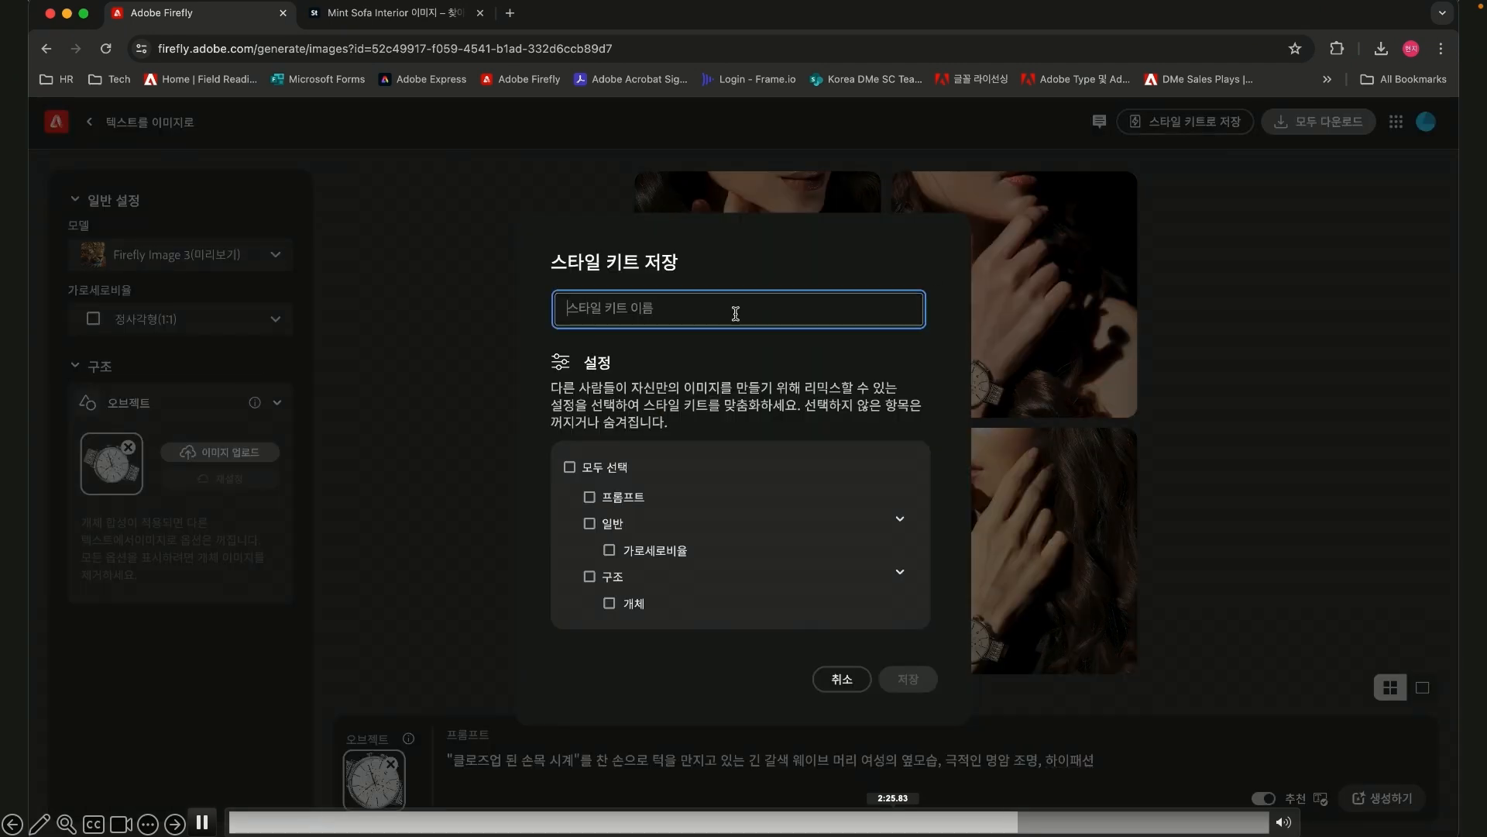
{"action": "left_click", "coordinate": [589, 497]}
{"action": "left_click", "coordinate": [609, 551]}
{"action": "left_click", "coordinate": [611, 605]}
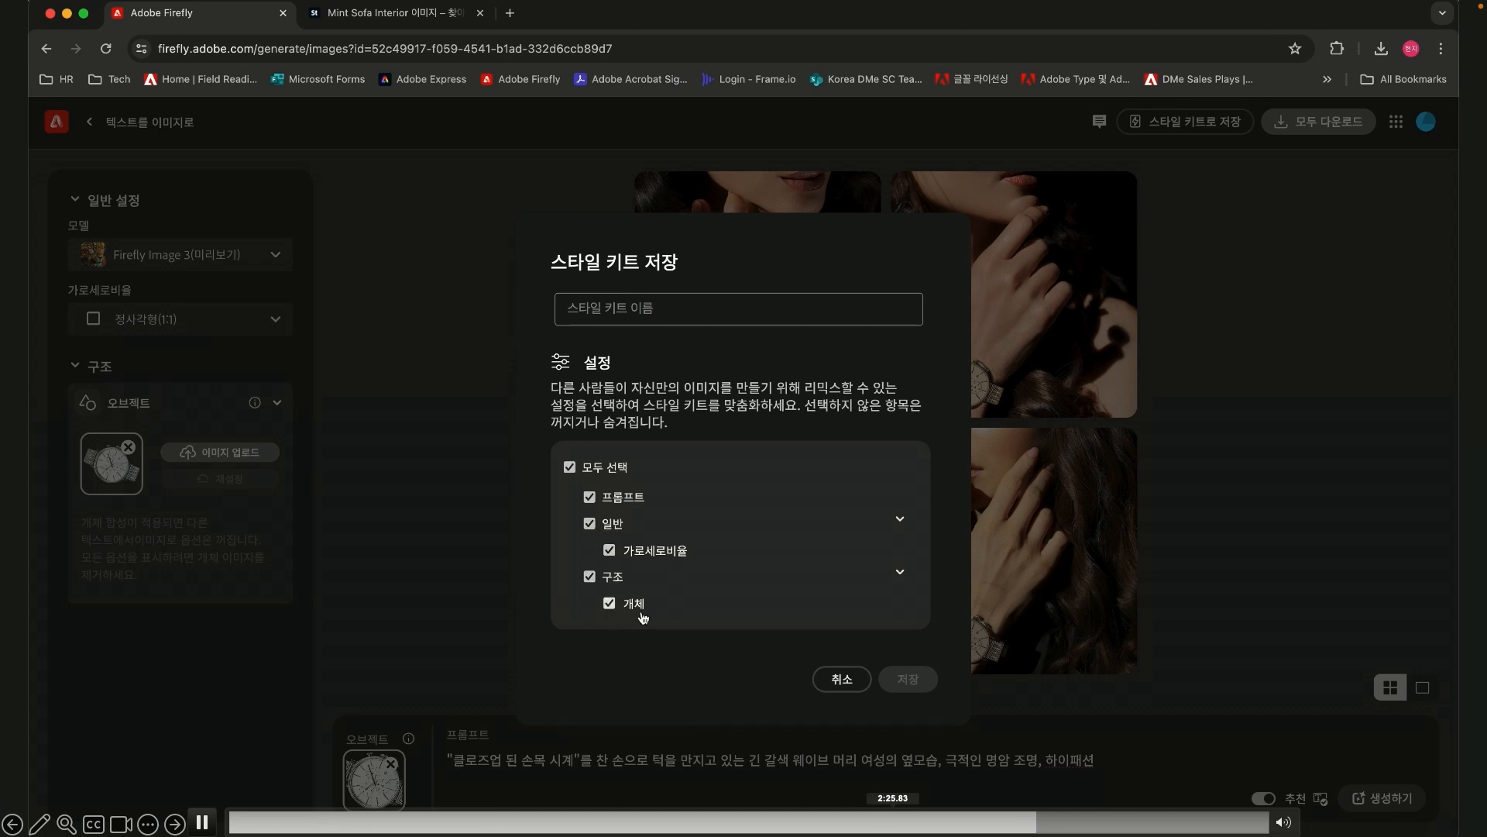
{"action": "left_click", "coordinate": [606, 311]}
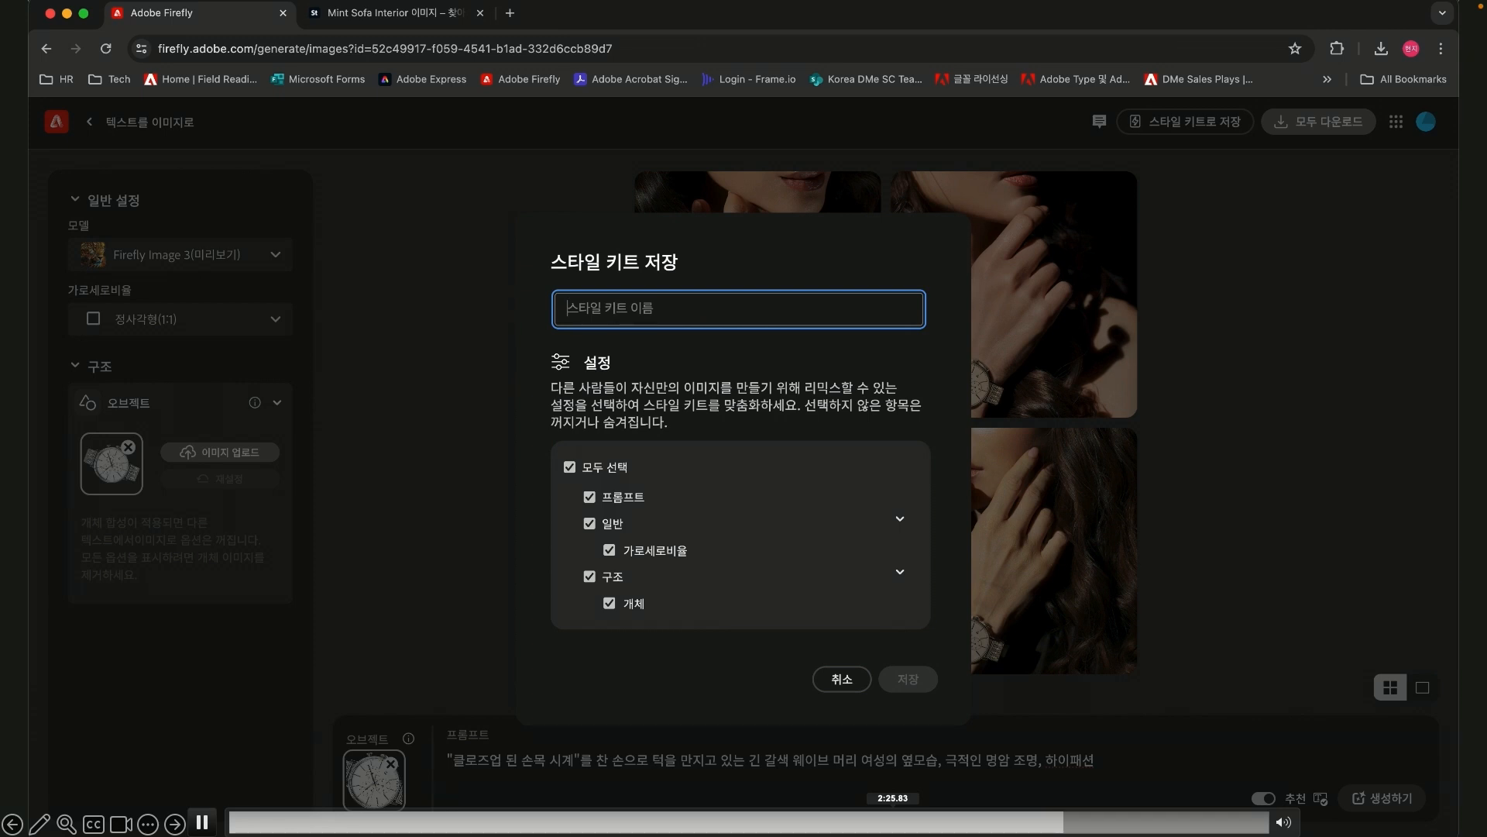
{"action": "type", "text": "썸머컬렉션"}
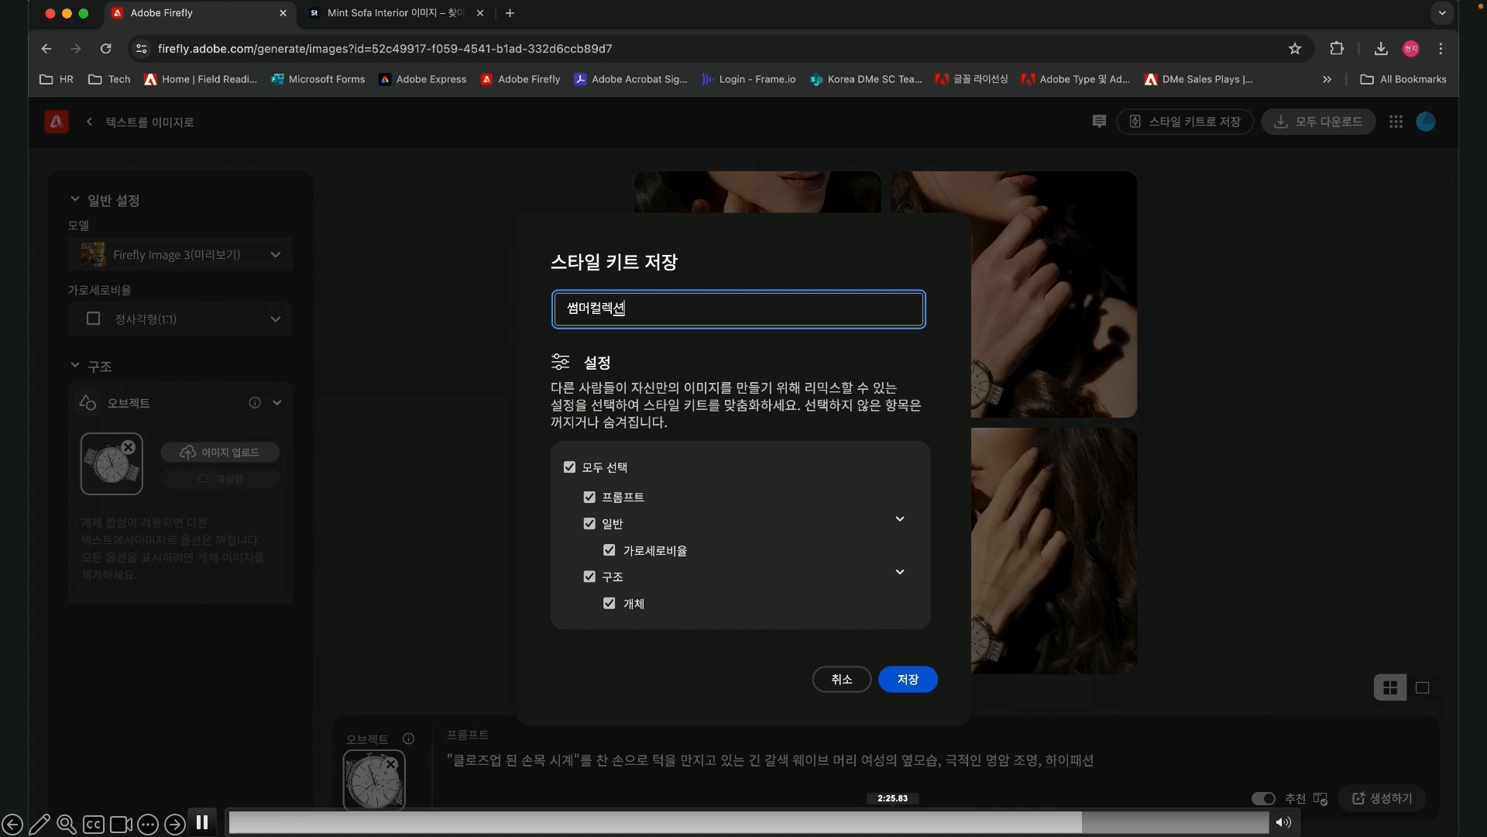
{"action": "left_click", "coordinate": [909, 680]}
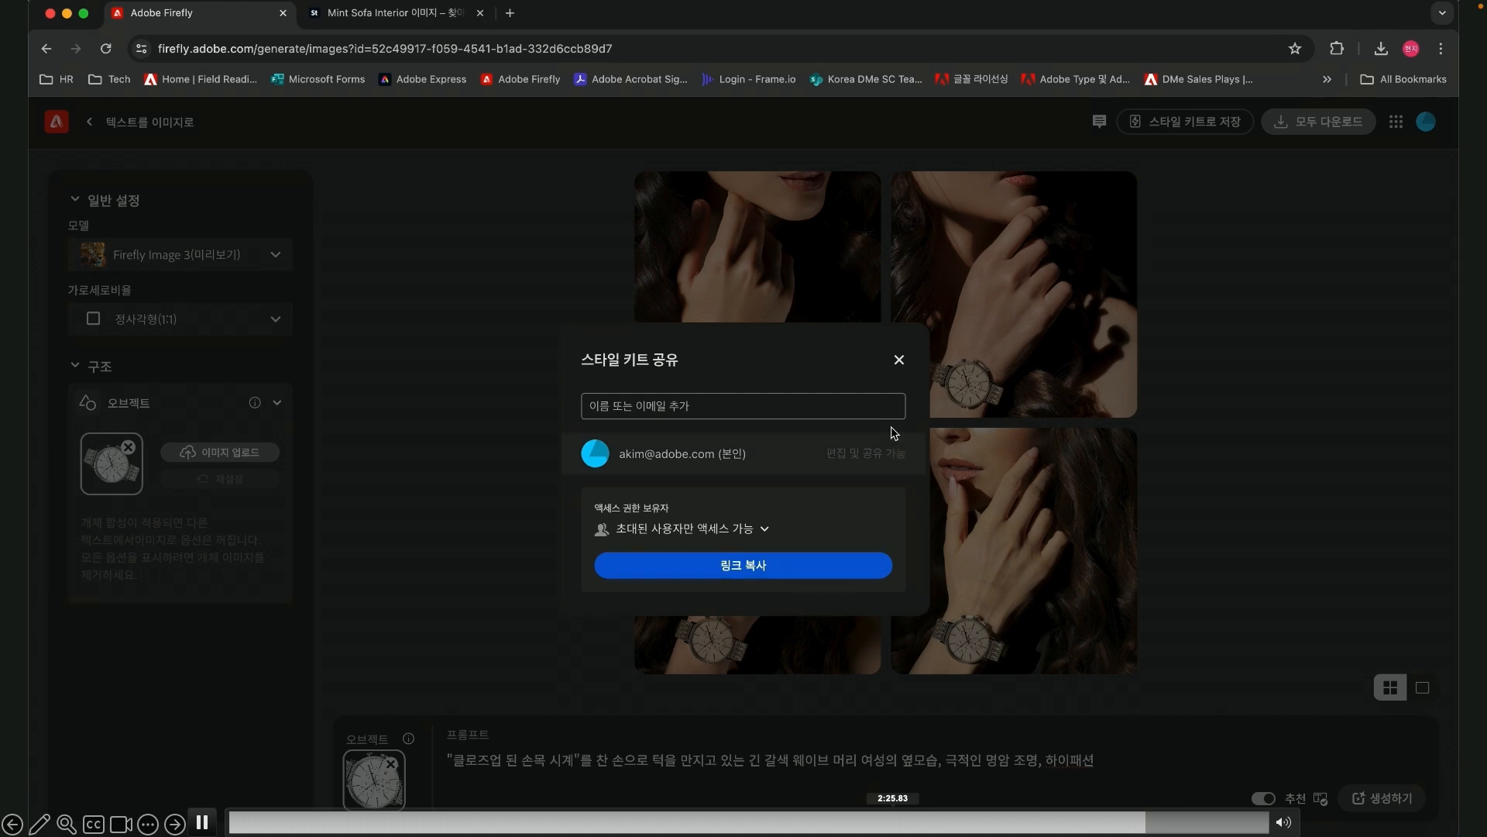
{"action": "left_click", "coordinate": [899, 361]}
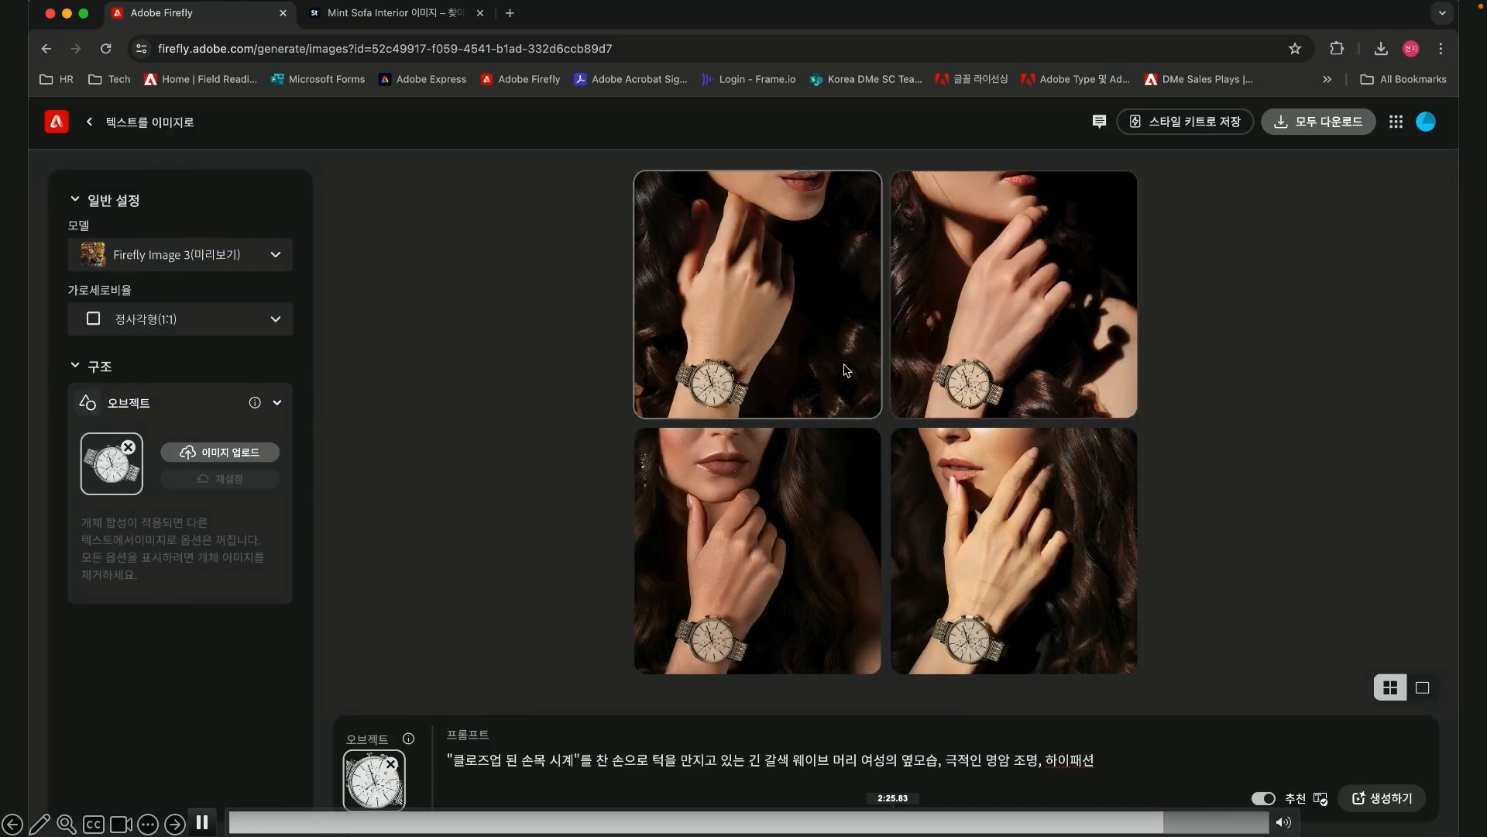
- Return to the Firefly home page and open the 파일 page
{"action": "left_click", "coordinate": [57, 122]}
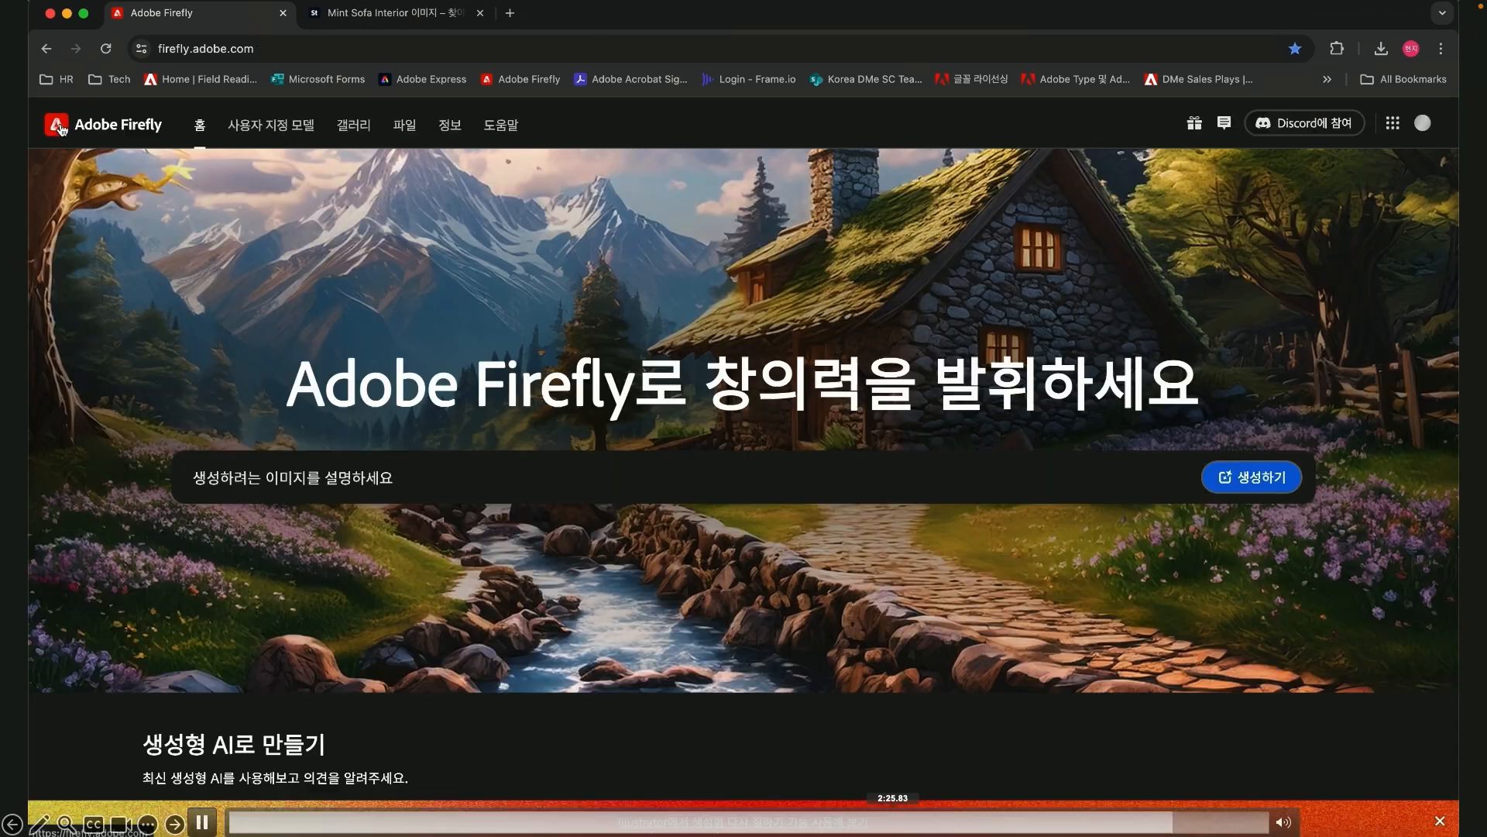
{"action": "left_click", "coordinate": [405, 136]}
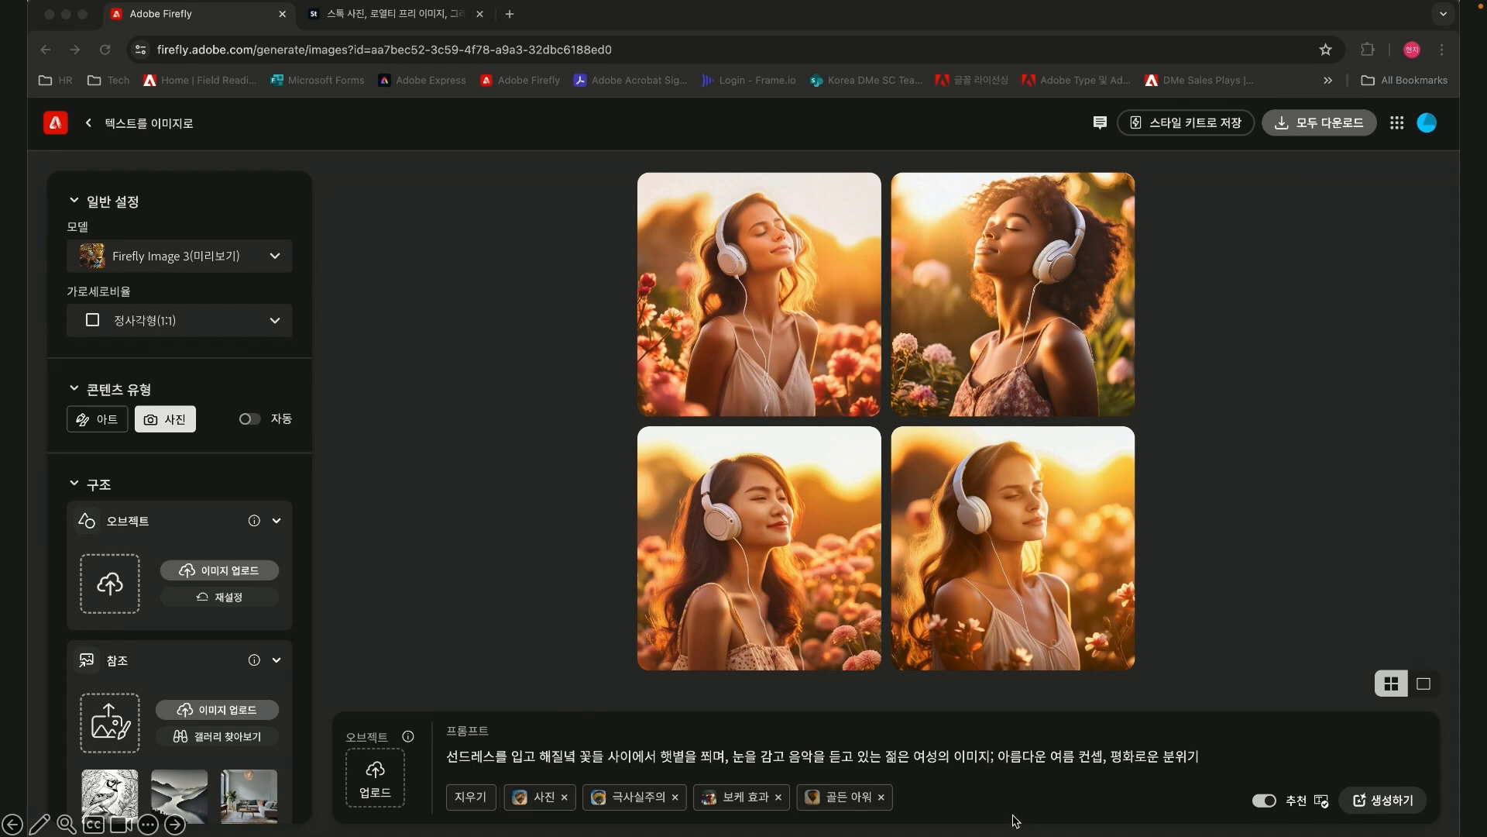
- Open the first image of the woman with headphones among the flowers in 생성형 채우기(미리보기)
{"action": "left_click", "coordinate": [796, 345]}
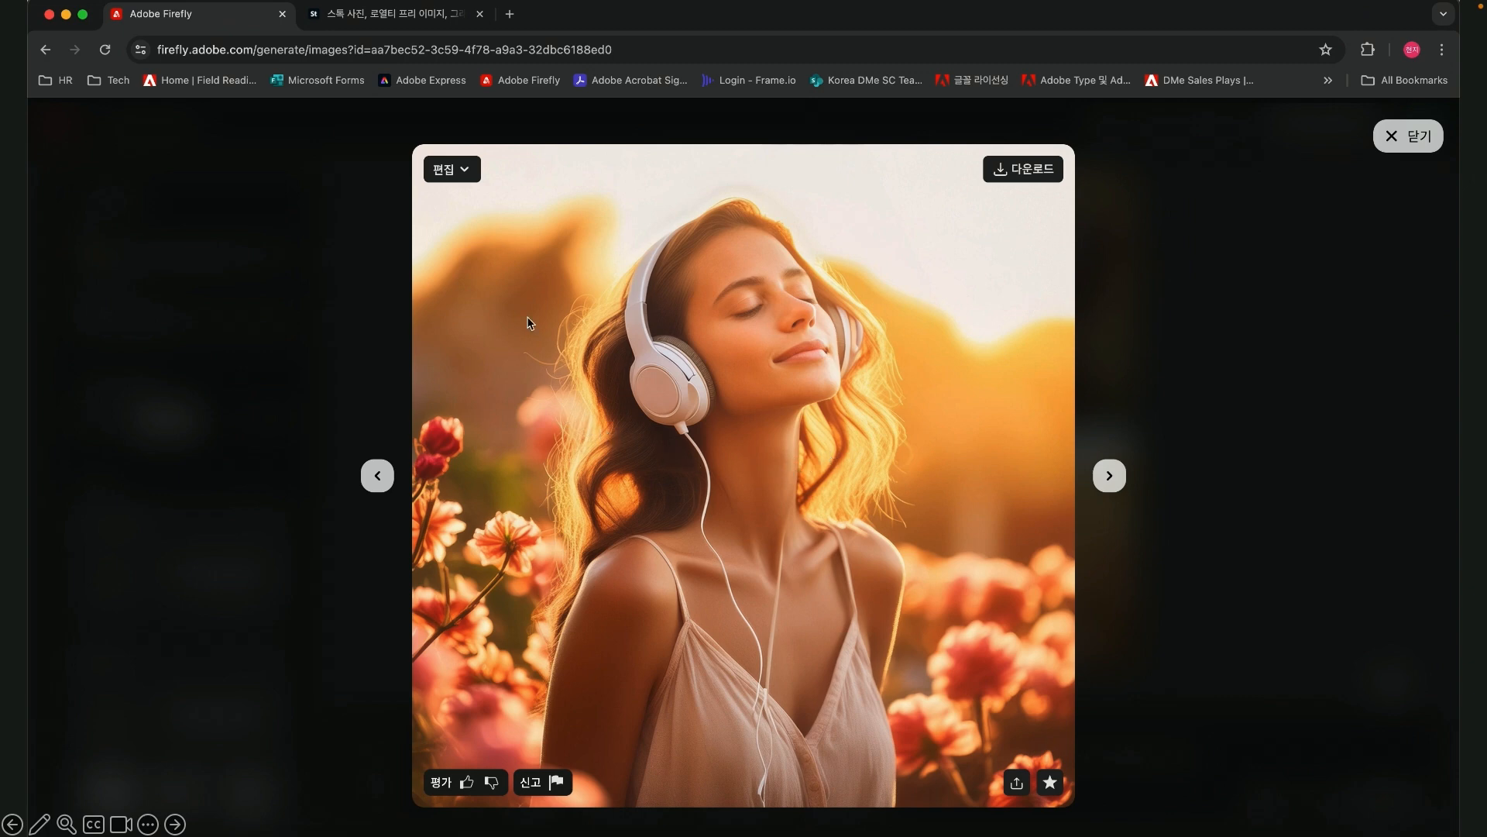
{"action": "left_click", "coordinate": [450, 169]}
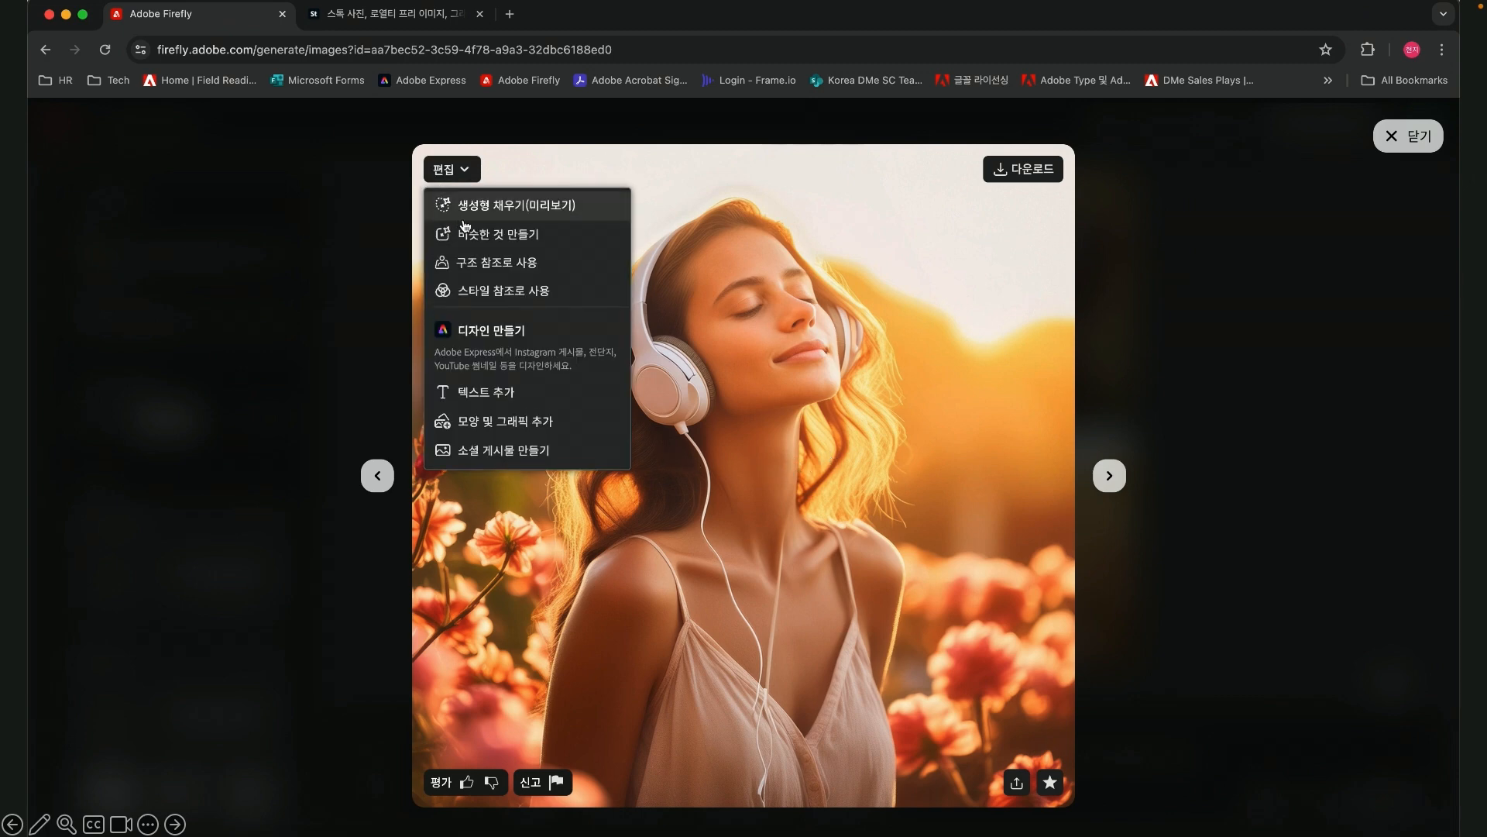
{"action": "left_click", "coordinate": [515, 206]}
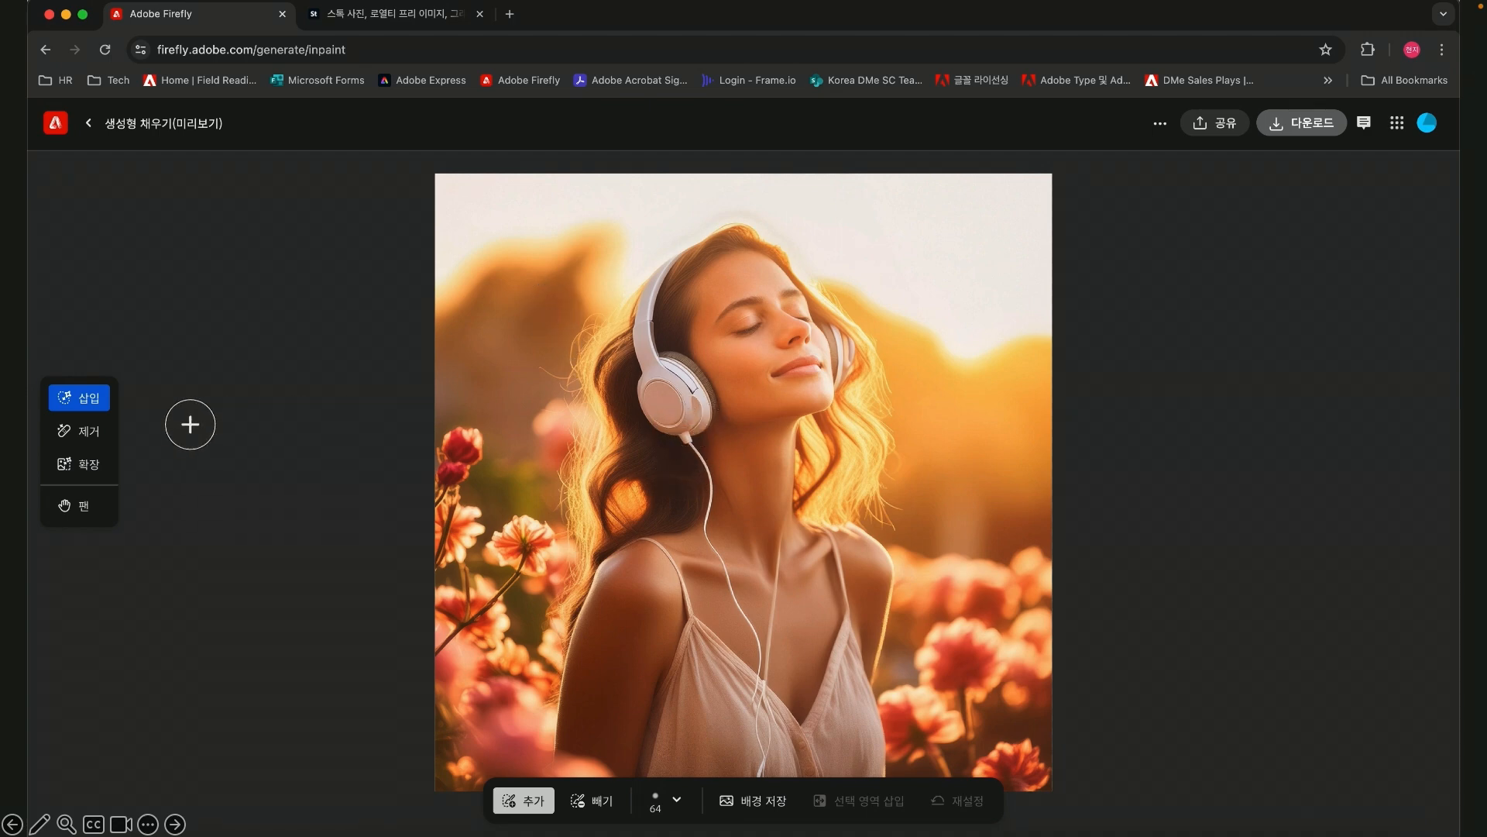
- Brush over the woman's headphones and cable with the brush size reduced to 51, remove them, and keep the result
{"action": "left_click", "coordinate": [81, 432]}
{"action": "mouse_move", "coordinate": [663, 425]}
{"action": "left_mouse_down"}
{"action": "mouse_move", "coordinate": [699, 415]}
{"action": "mouse_move", "coordinate": [688, 381]}
{"action": "mouse_move", "coordinate": [653, 412]}
{"action": "mouse_move", "coordinate": [643, 356]}
{"action": "mouse_move", "coordinate": [685, 260]}
{"action": "left_mouse_up"}
{"action": "key", "text": "bracketleft"}
{"action": "key", "text": "bracketleft"}
{"action": "key", "text": "bracketleft"}
{"action": "mouse_move", "coordinate": [693, 450]}
{"action": "left_mouse_down"}
{"action": "mouse_move", "coordinate": [740, 618]}
{"action": "mouse_move", "coordinate": [757, 772]}
{"action": "mouse_move", "coordinate": [791, 511]}
{"action": "left_mouse_up"}
{"action": "mouse_move", "coordinate": [845, 365]}
{"action": "left_mouse_down"}
{"action": "mouse_move", "coordinate": [841, 324]}
{"action": "mouse_move", "coordinate": [850, 357]}
{"action": "mouse_move", "coordinate": [853, 337]}
{"action": "left_mouse_up"}
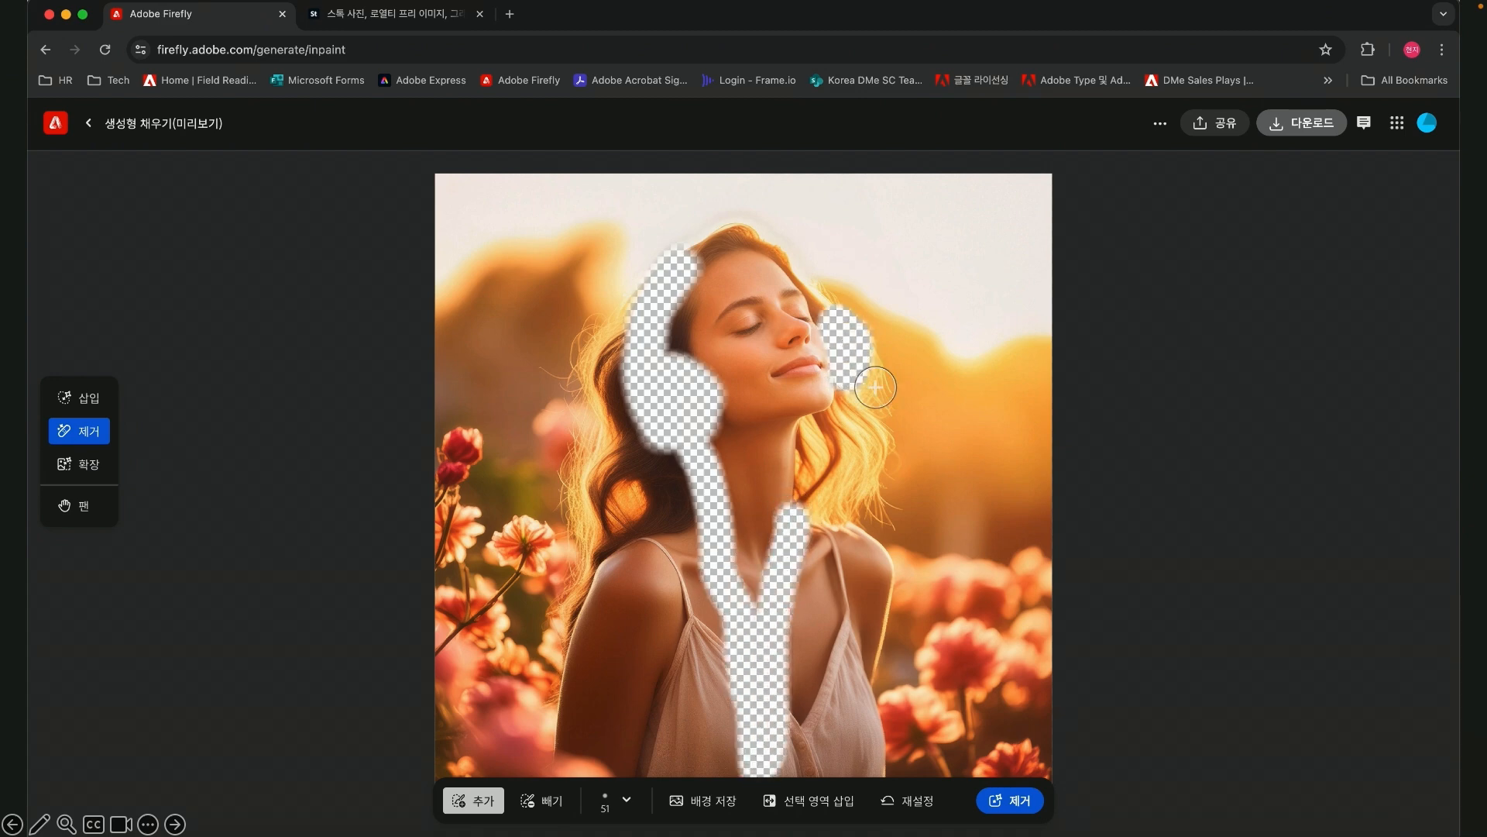
{"action": "left_click", "coordinate": [1010, 800]}
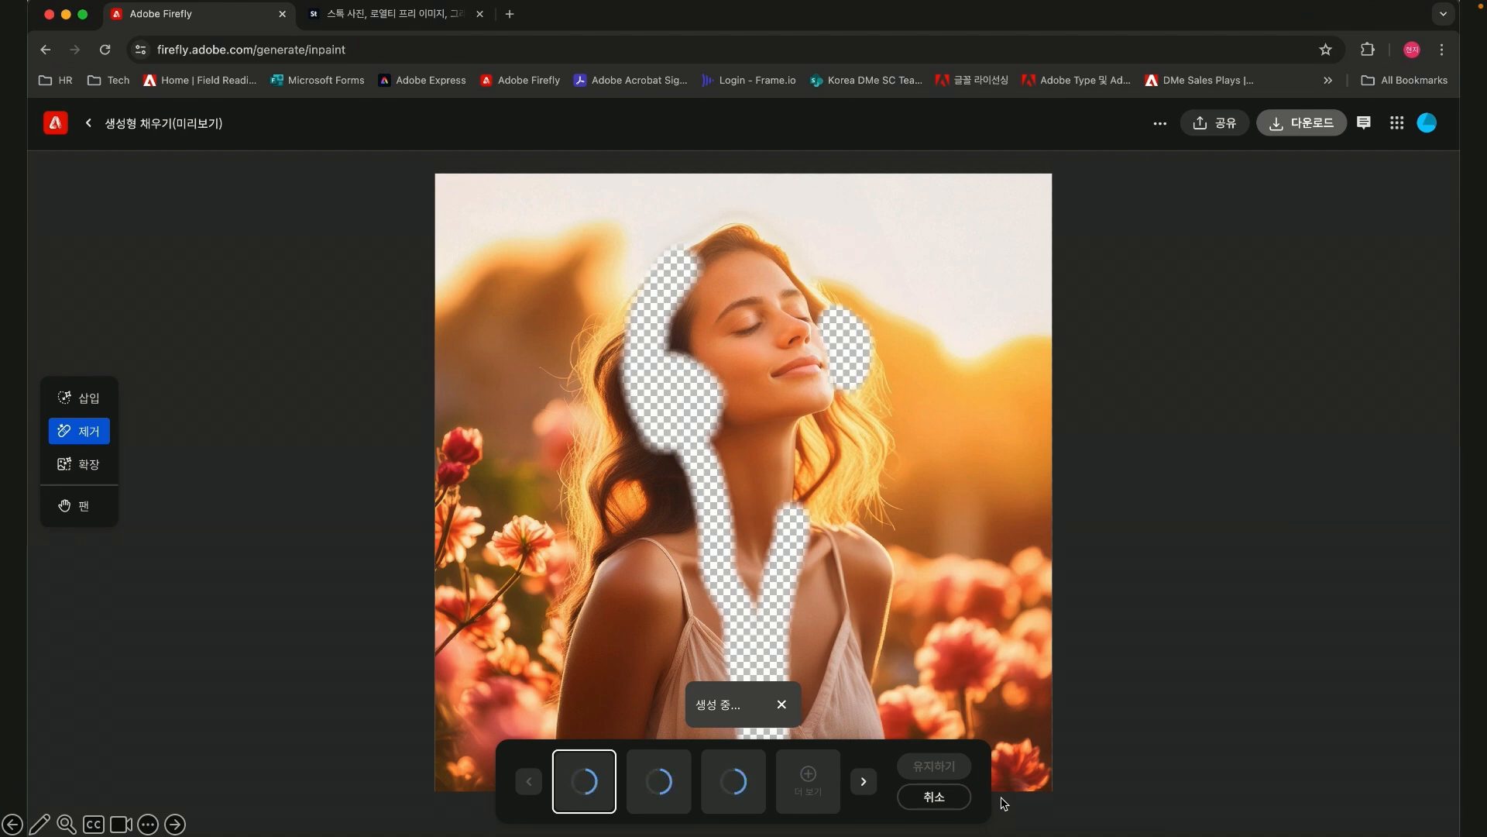
{"action": "left_click", "coordinate": [934, 765]}
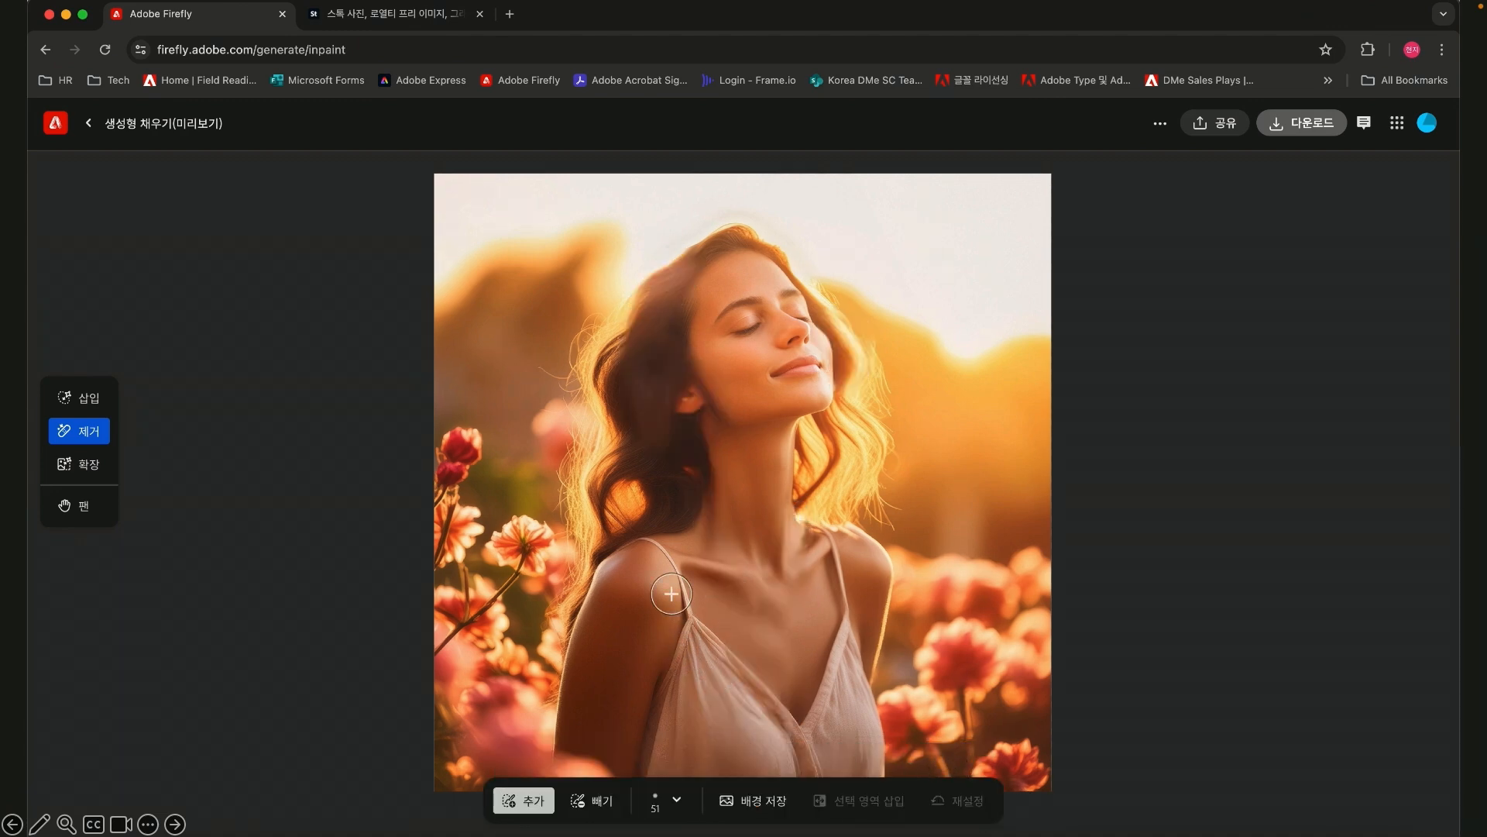
- Mask the woman's dress and shoulders, and generate an insertion there from the prompt '하얀 레이스 원피스'
{"action": "left_click_drag", "start_coordinate": [616, 560], "coordinate": [654, 555]}
{"action": "mouse_move", "coordinate": [643, 561]}
{"action": "left_mouse_down"}
{"action": "mouse_move", "coordinate": [665, 602]}
{"action": "mouse_move", "coordinate": [627, 606]}
{"action": "mouse_move", "coordinate": [686, 641]}
{"action": "mouse_move", "coordinate": [659, 777]}
{"action": "mouse_move", "coordinate": [681, 680]}
{"action": "mouse_move", "coordinate": [694, 788]}
{"action": "mouse_move", "coordinate": [829, 789]}
{"action": "mouse_move", "coordinate": [878, 779]}
{"action": "mouse_move", "coordinate": [858, 629]}
{"action": "mouse_move", "coordinate": [883, 598]}
{"action": "mouse_move", "coordinate": [844, 526]}
{"action": "mouse_move", "coordinate": [815, 524]}
{"action": "mouse_move", "coordinate": [850, 558]}
{"action": "mouse_move", "coordinate": [842, 660]}
{"action": "mouse_move", "coordinate": [797, 738]}
{"action": "mouse_move", "coordinate": [700, 631]}
{"action": "mouse_move", "coordinate": [797, 706]}
{"action": "mouse_move", "coordinate": [834, 649]}
{"action": "mouse_move", "coordinate": [708, 641]}
{"action": "mouse_move", "coordinate": [748, 728]}
{"action": "mouse_move", "coordinate": [692, 740]}
{"action": "mouse_move", "coordinate": [764, 752]}
{"action": "mouse_move", "coordinate": [842, 739]}
{"action": "mouse_move", "coordinate": [746, 783]}
{"action": "mouse_move", "coordinate": [853, 757]}
{"action": "left_mouse_up"}
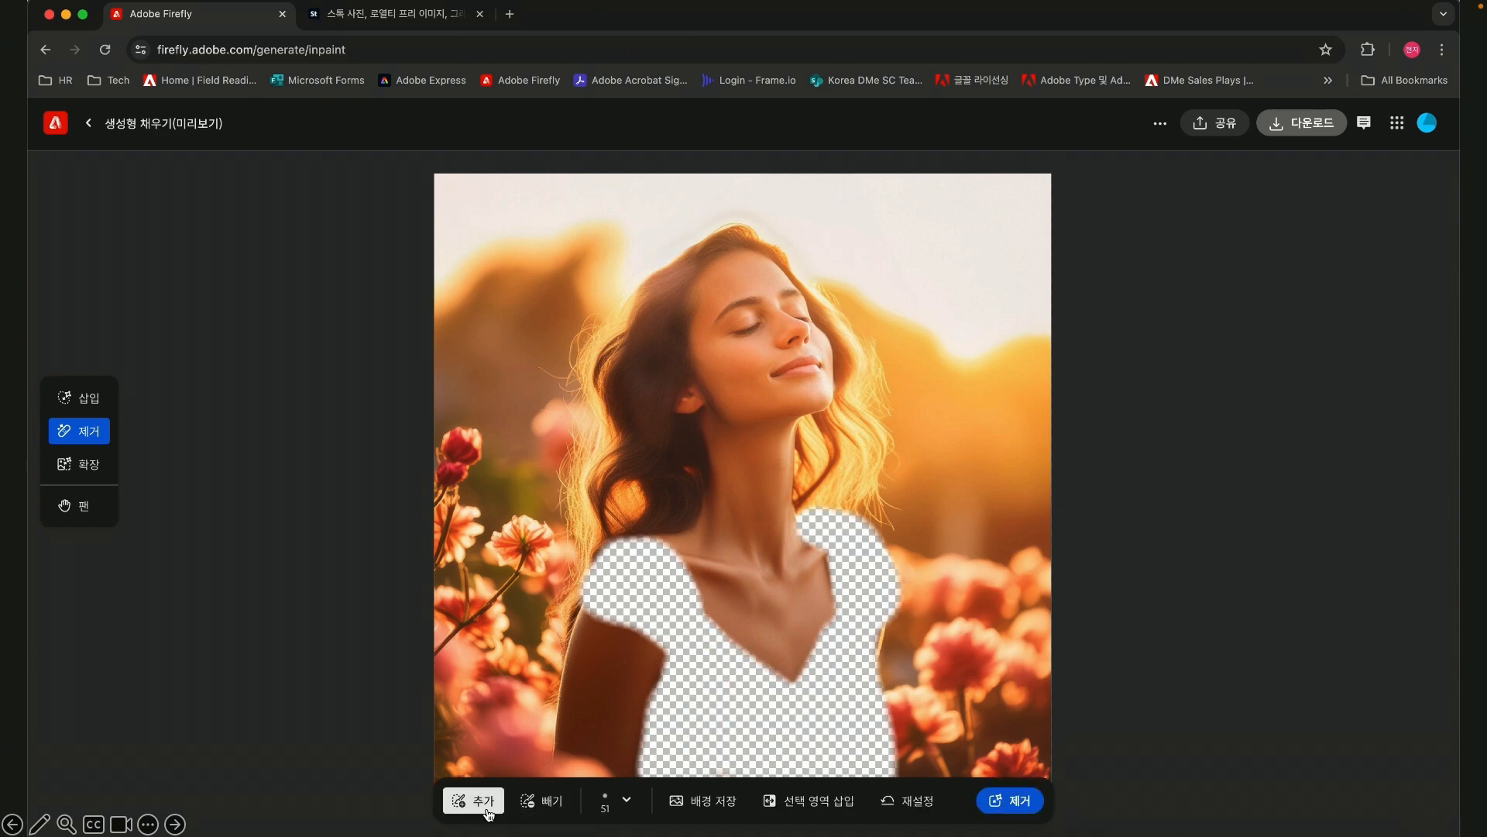
{"action": "left_click", "coordinate": [83, 398]}
{"action": "type", "text": "하얀 레이스 원피스"}
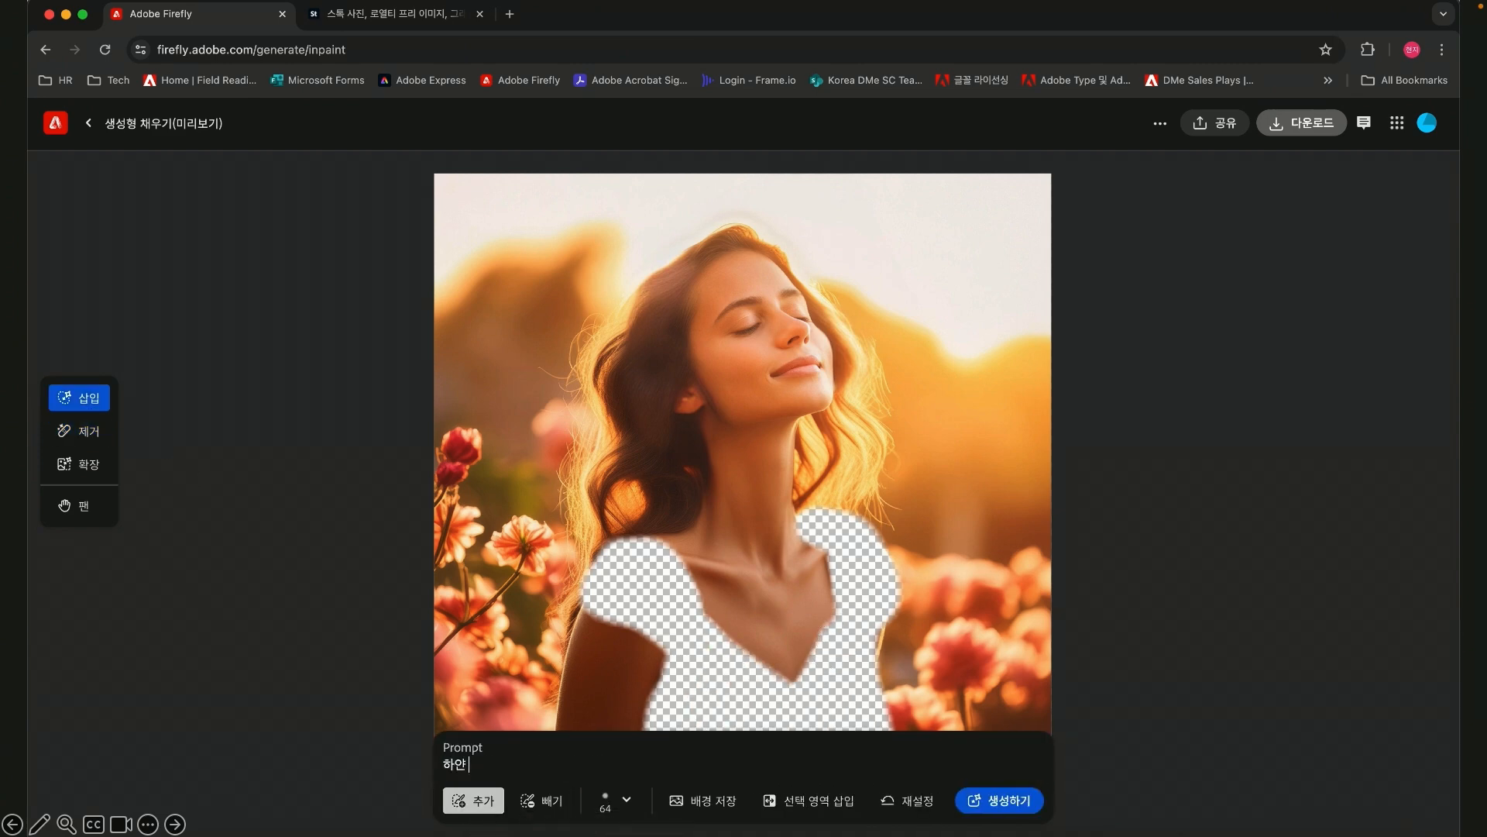
{"action": "left_click", "coordinate": [1013, 801]}
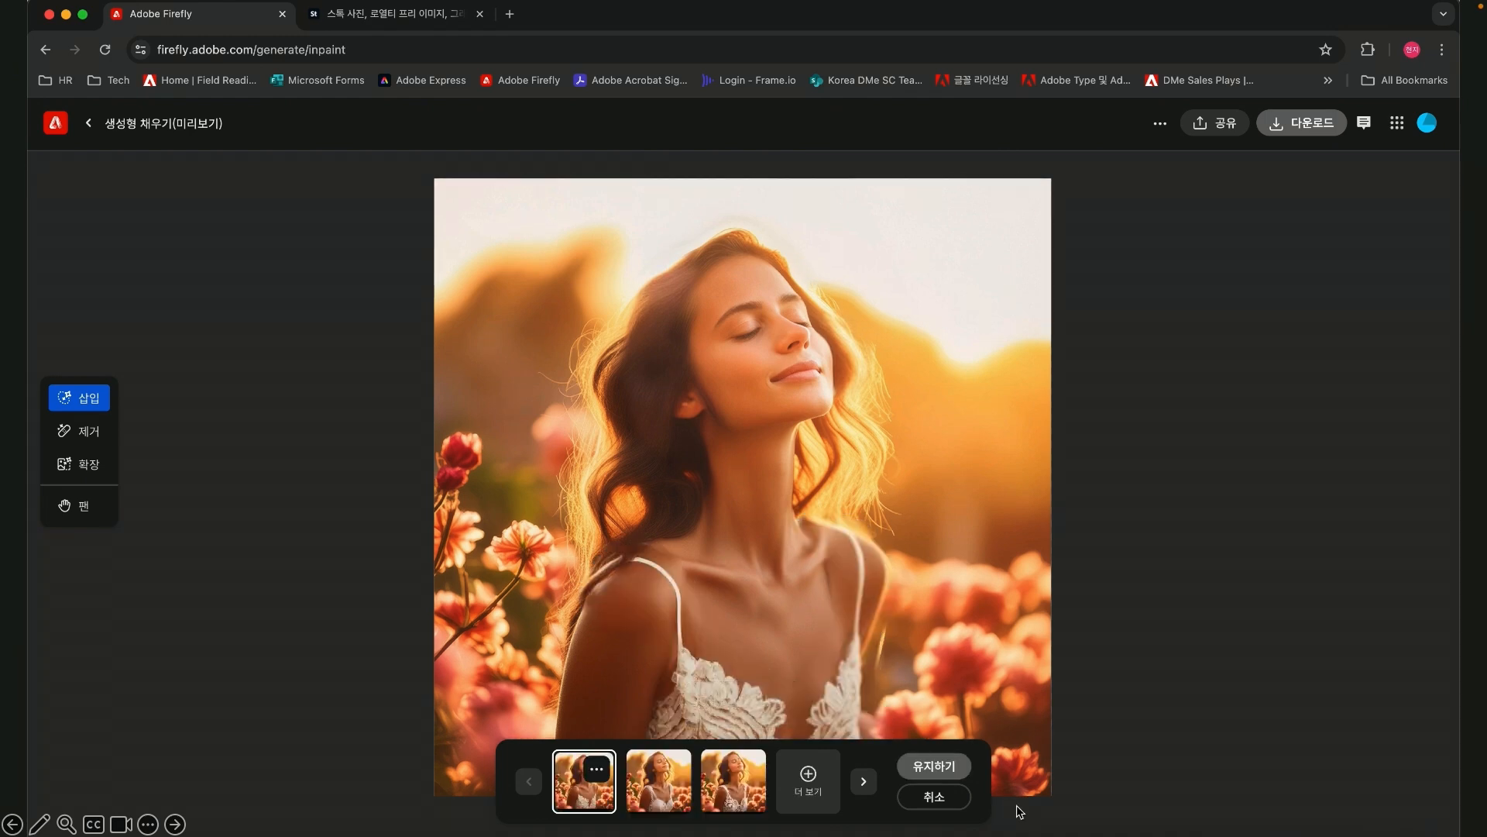
- Compare the lace dress variations and keep the second one
{"action": "left_click", "coordinate": [663, 784]}
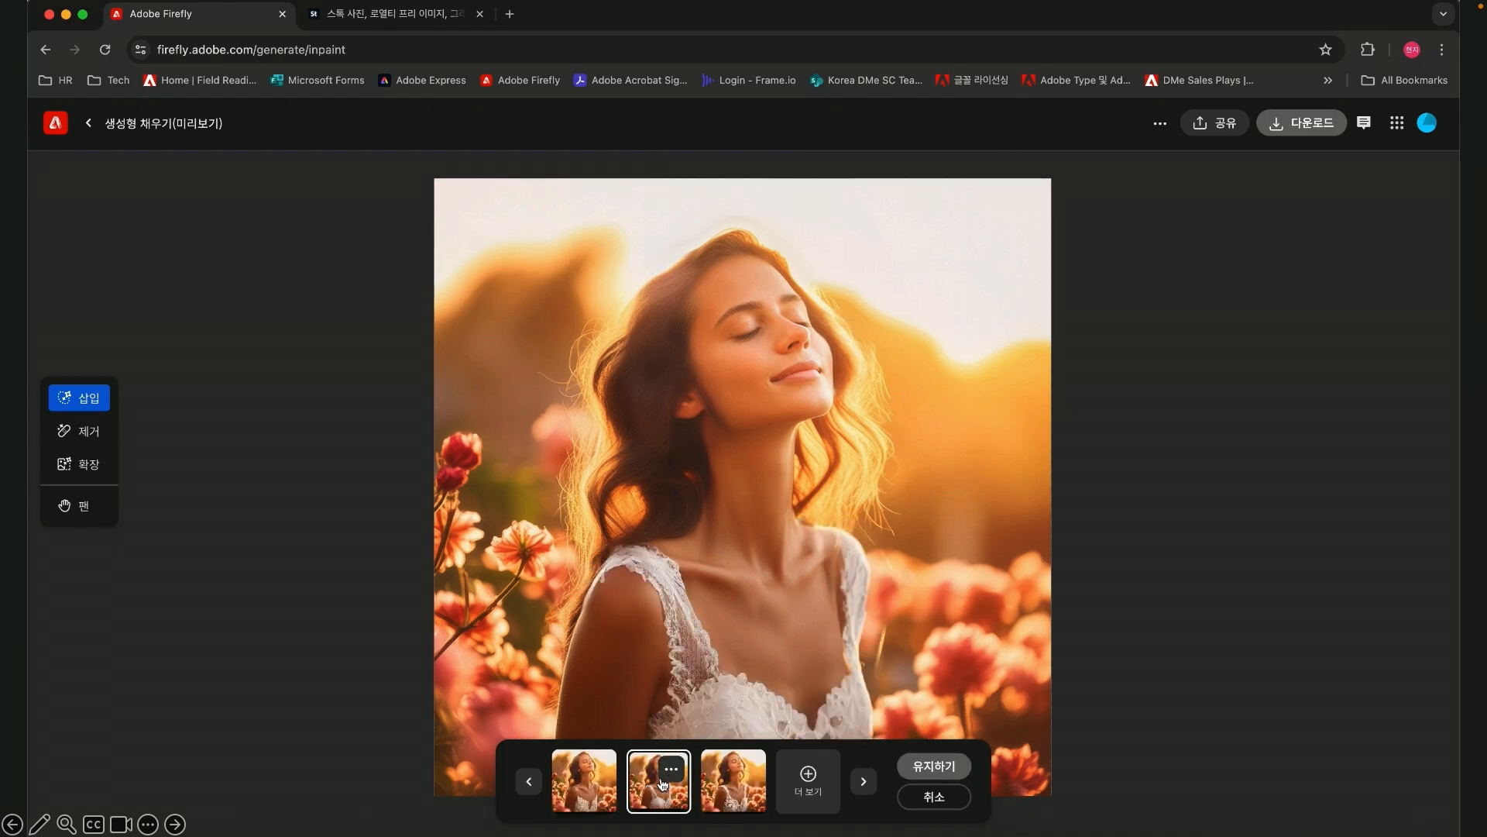
{"action": "left_click", "coordinate": [712, 771]}
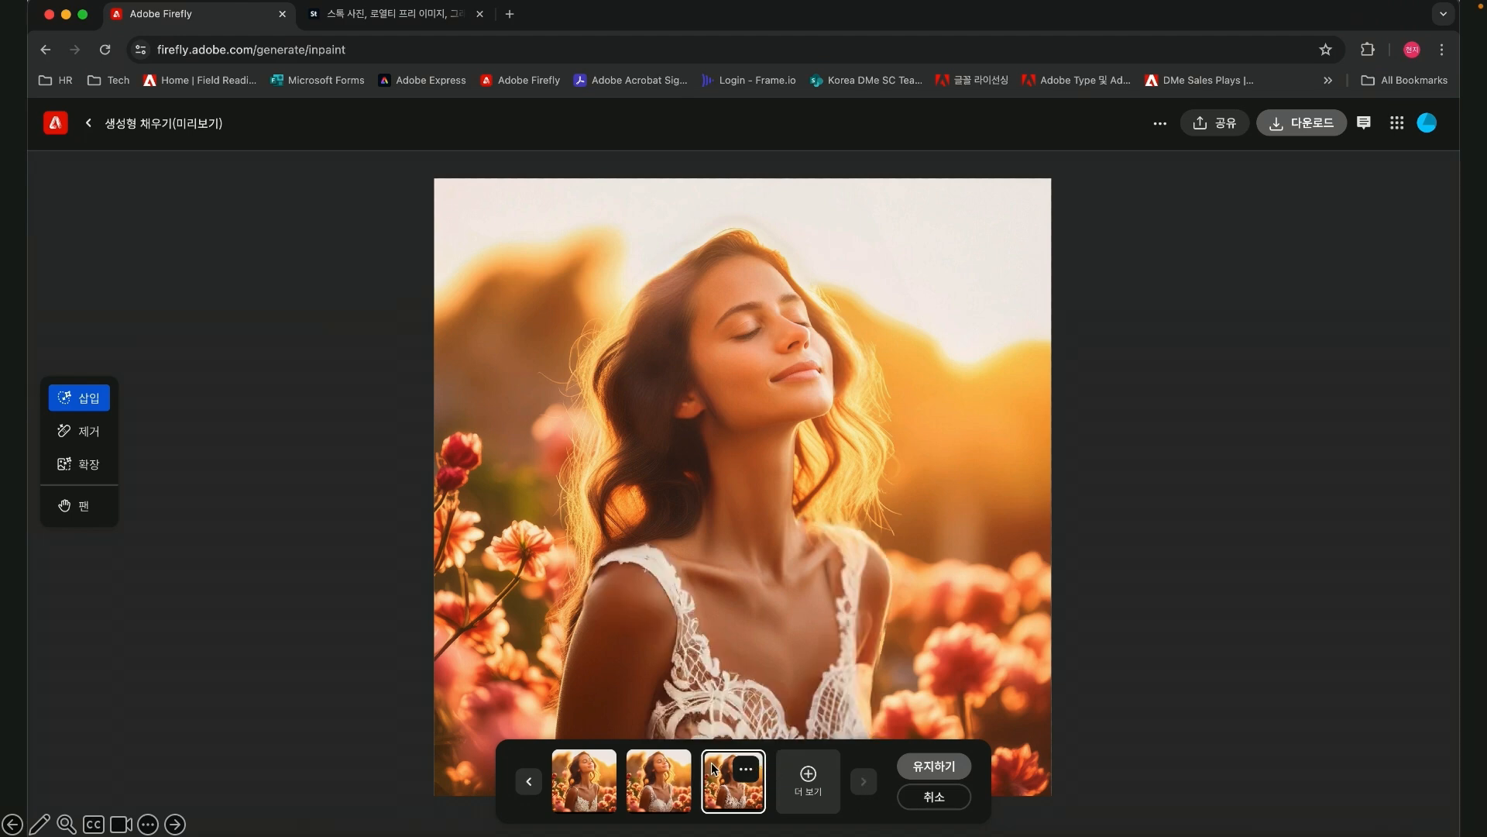
{"action": "left_click", "coordinate": [636, 782]}
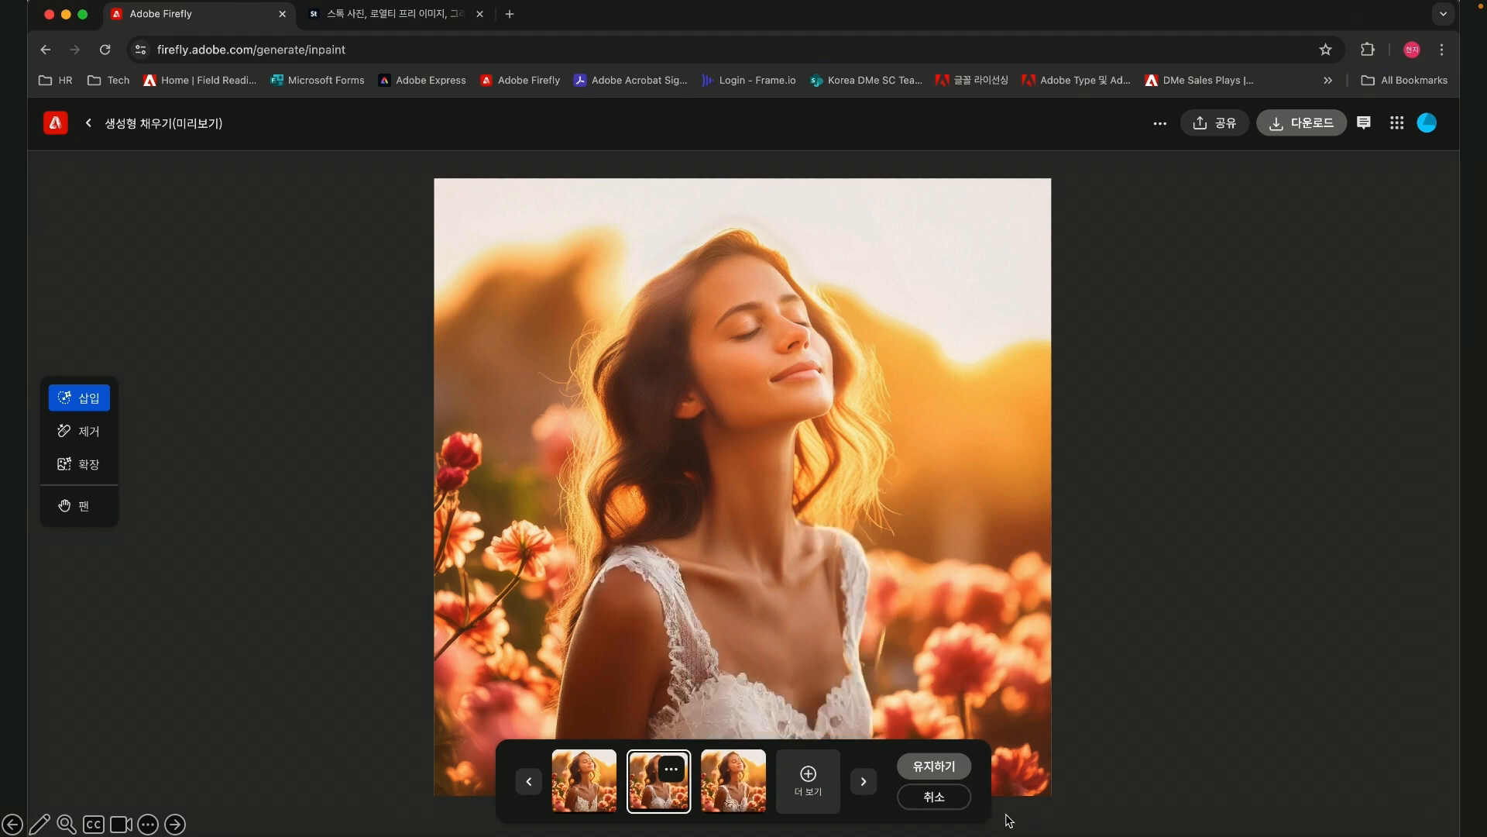
{"action": "left_click", "coordinate": [943, 768]}
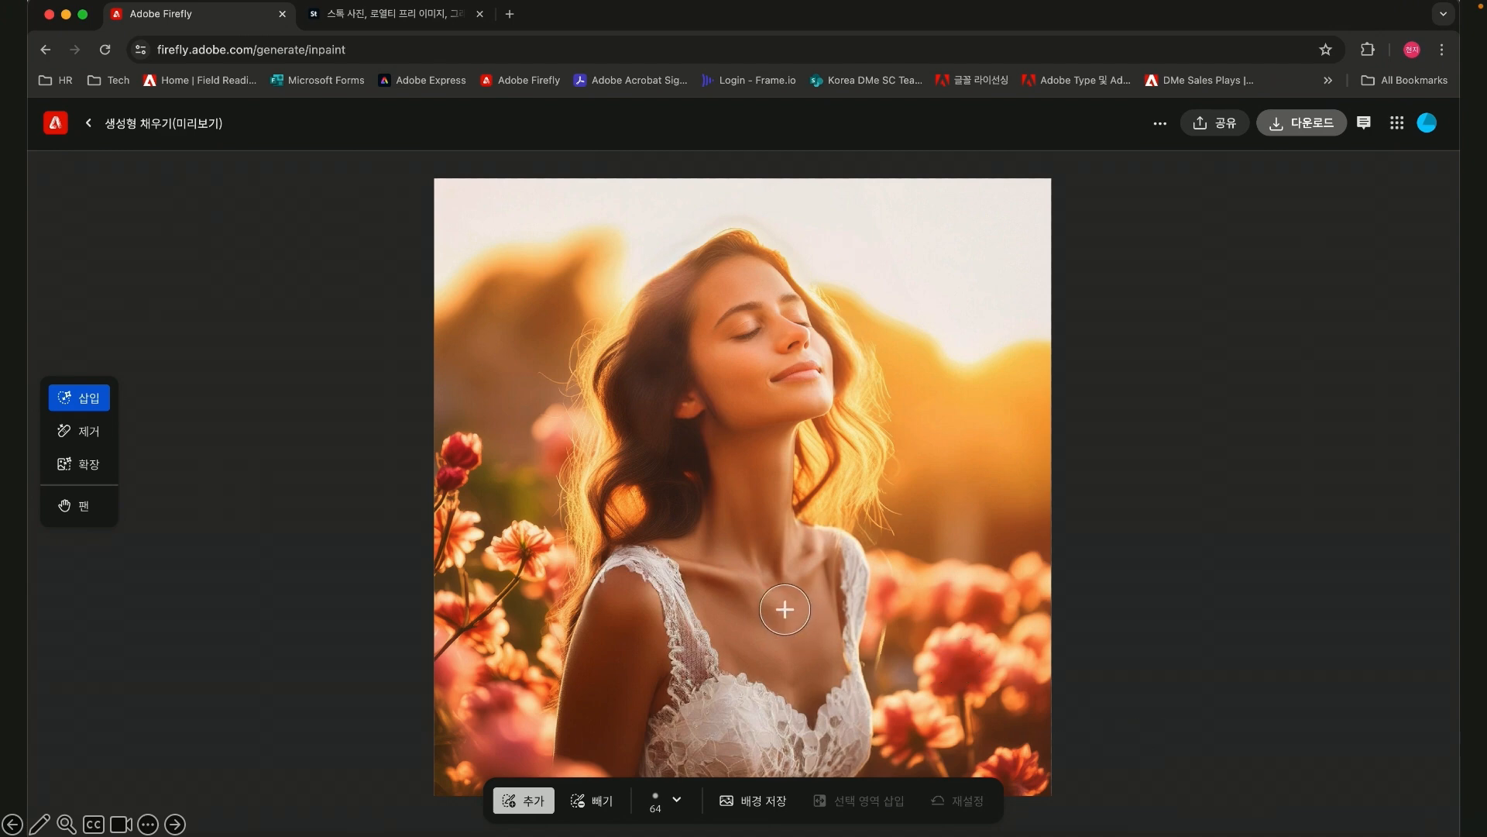
- Try several aspect ratios for expanding the image, choose 와이드스크린(16:9), and generate the extended background
{"action": "left_click", "coordinate": [84, 466]}
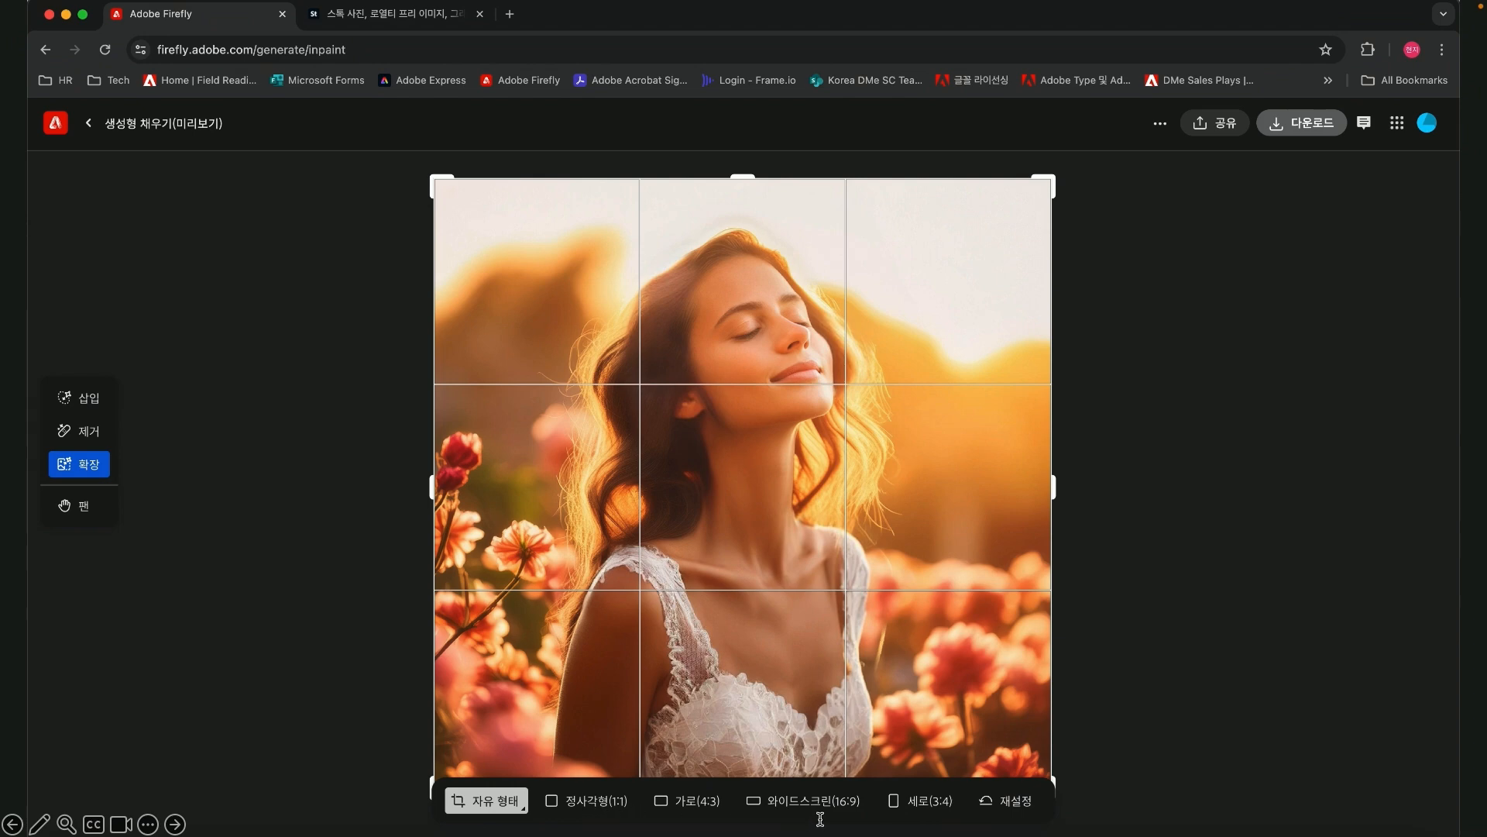
{"action": "left_click", "coordinate": [691, 808]}
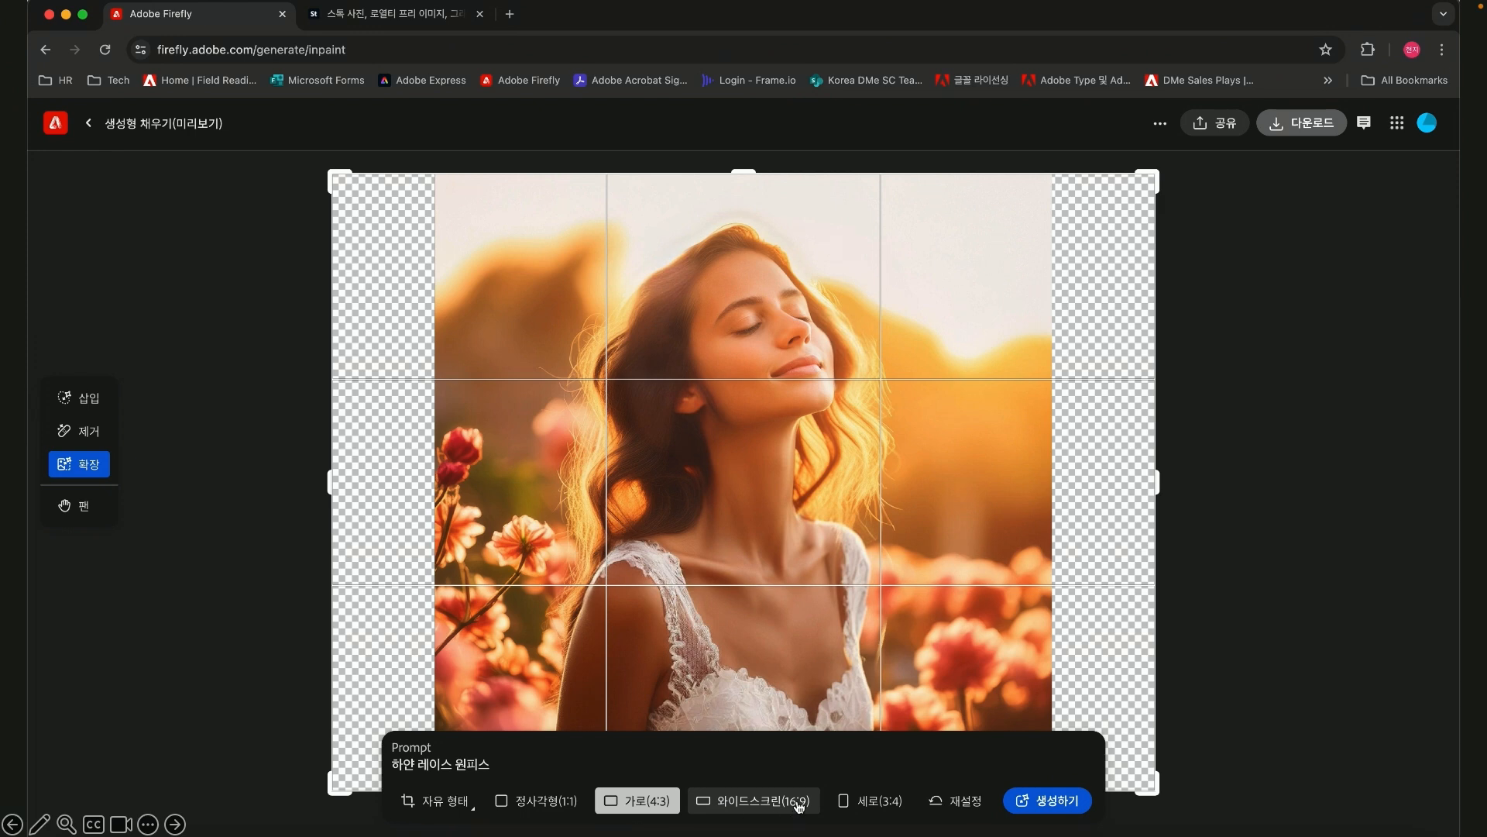
{"action": "left_click", "coordinate": [866, 804]}
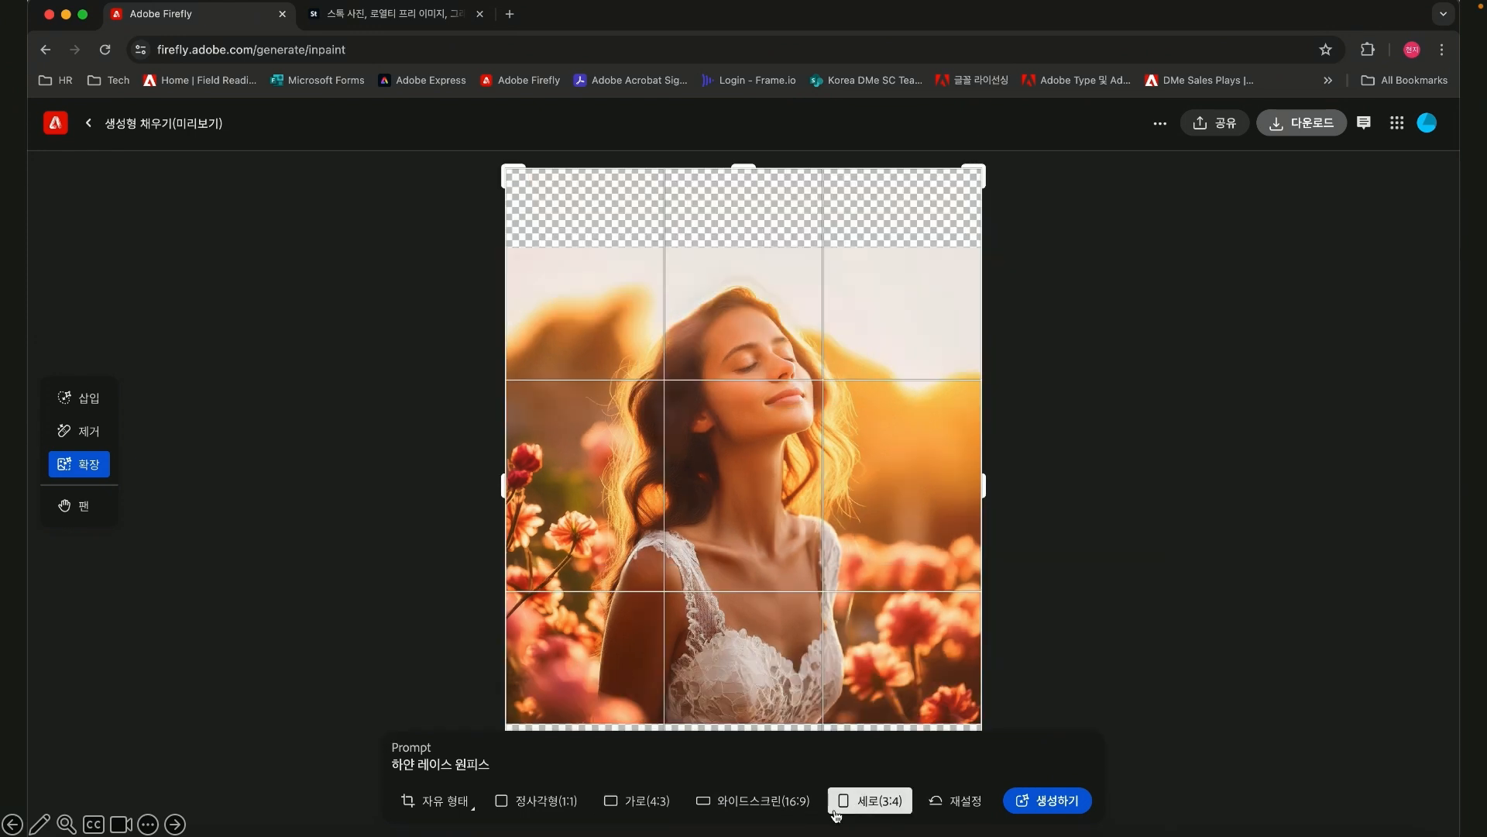
{"action": "left_click", "coordinate": [760, 799]}
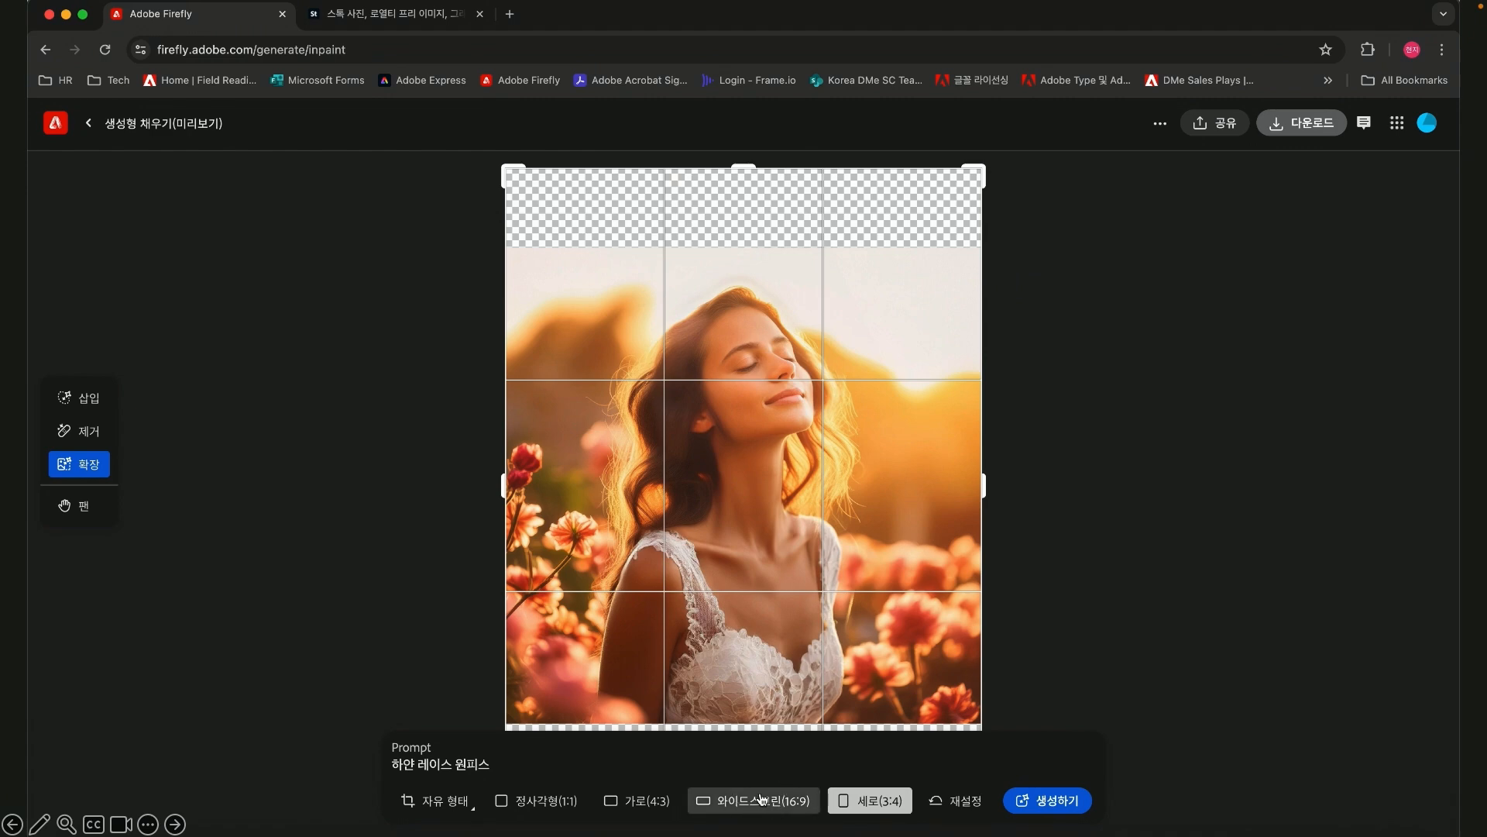
{"action": "left_click", "coordinate": [465, 805]}
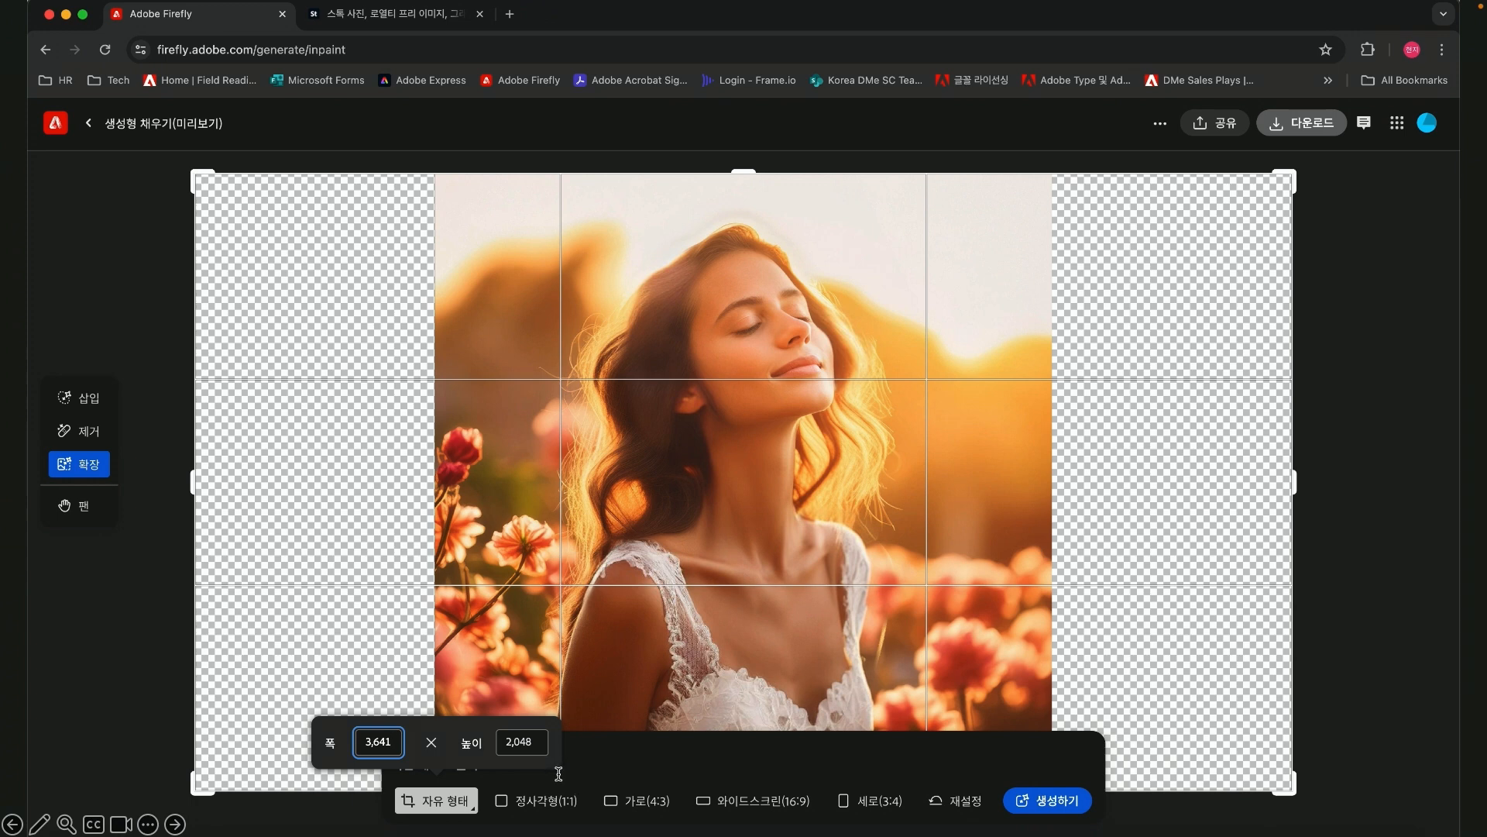
{"action": "left_click", "coordinate": [767, 806]}
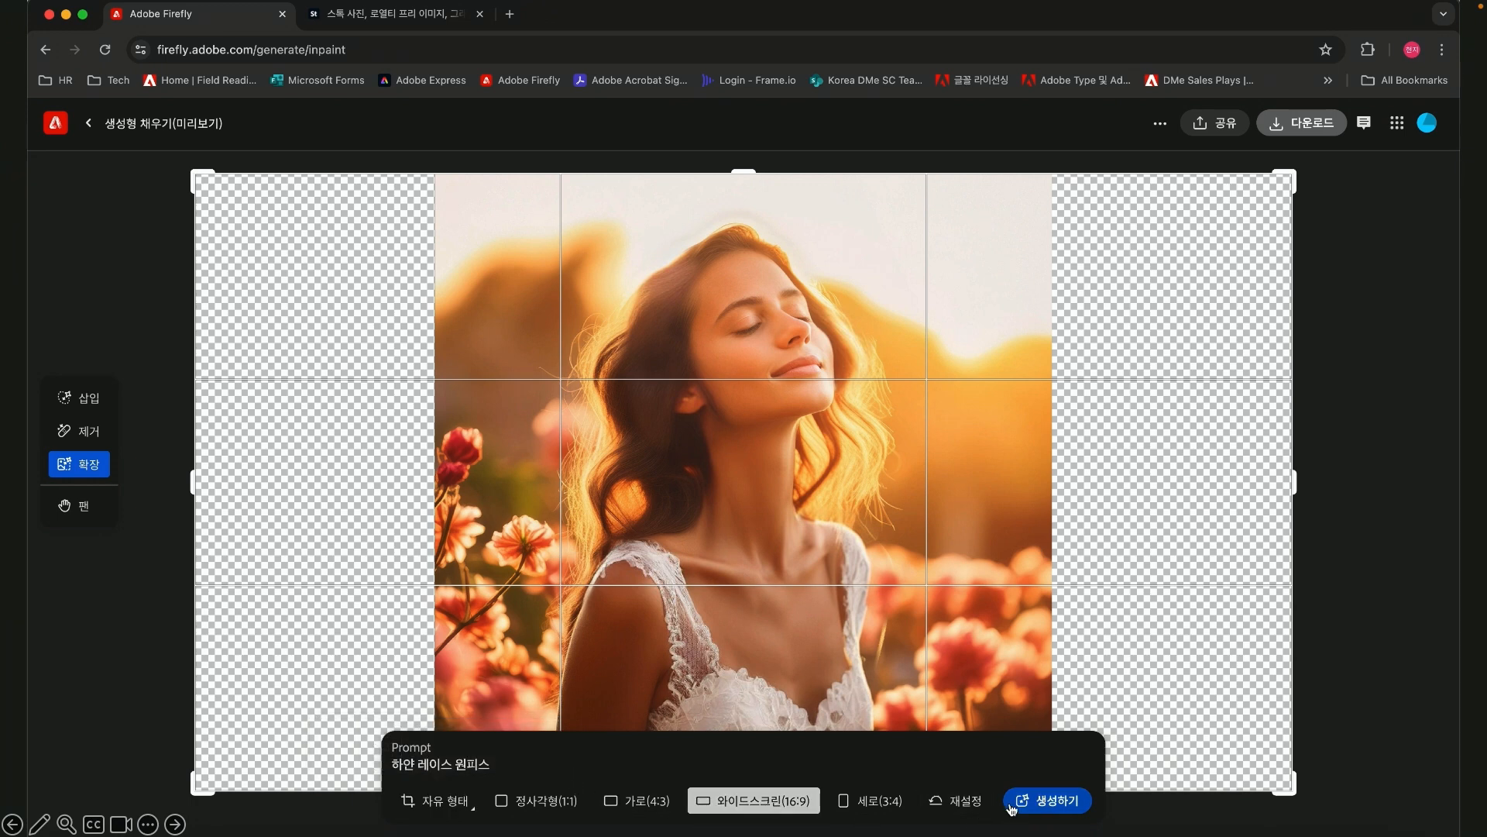
{"action": "left_click", "coordinate": [1076, 803]}
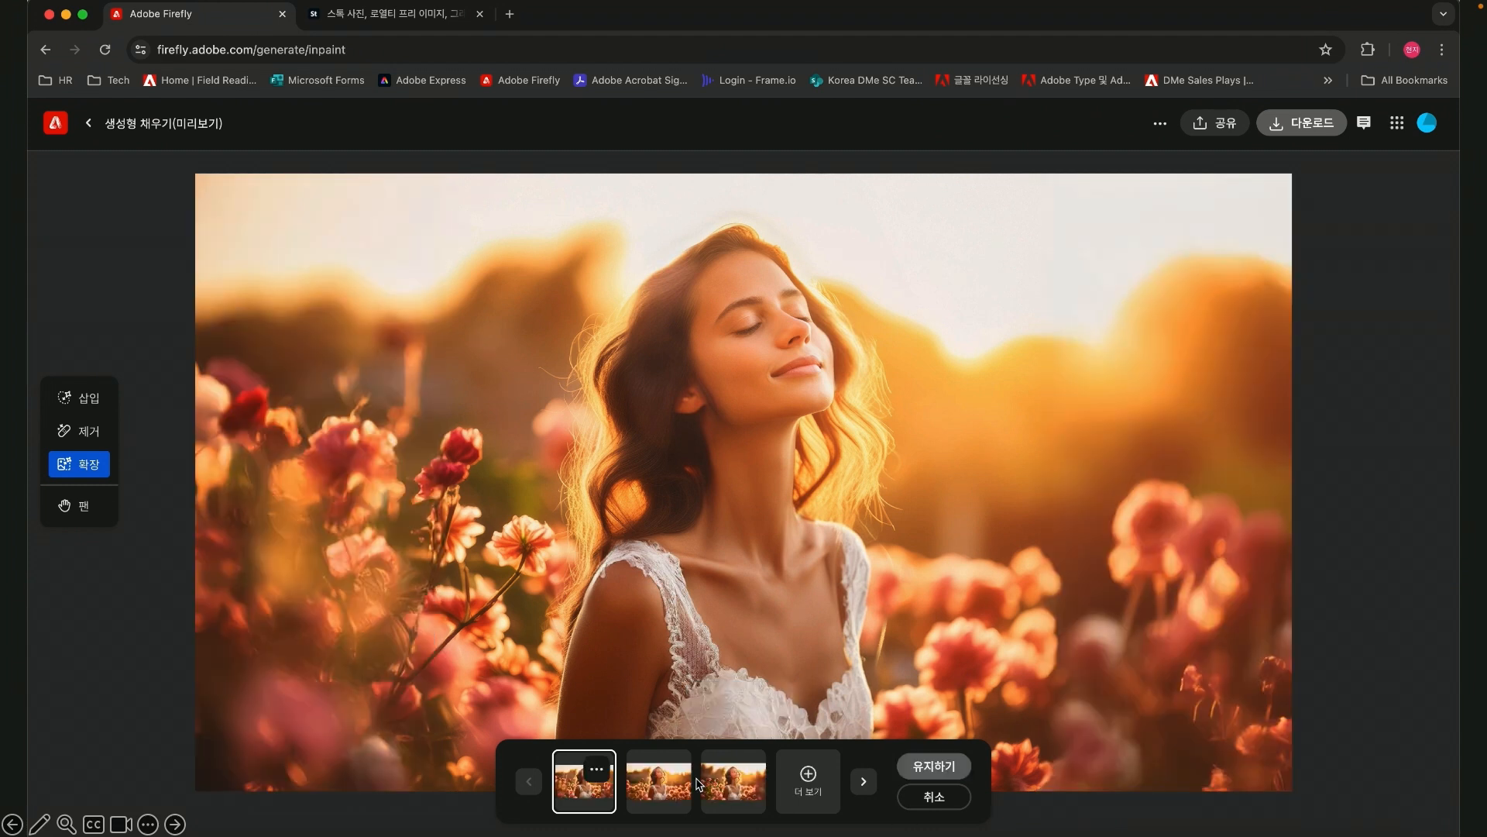
- Compare the expanded background variations, keep the first one, and download the image
{"action": "left_click", "coordinate": [673, 785]}
{"action": "left_click", "coordinate": [740, 792]}
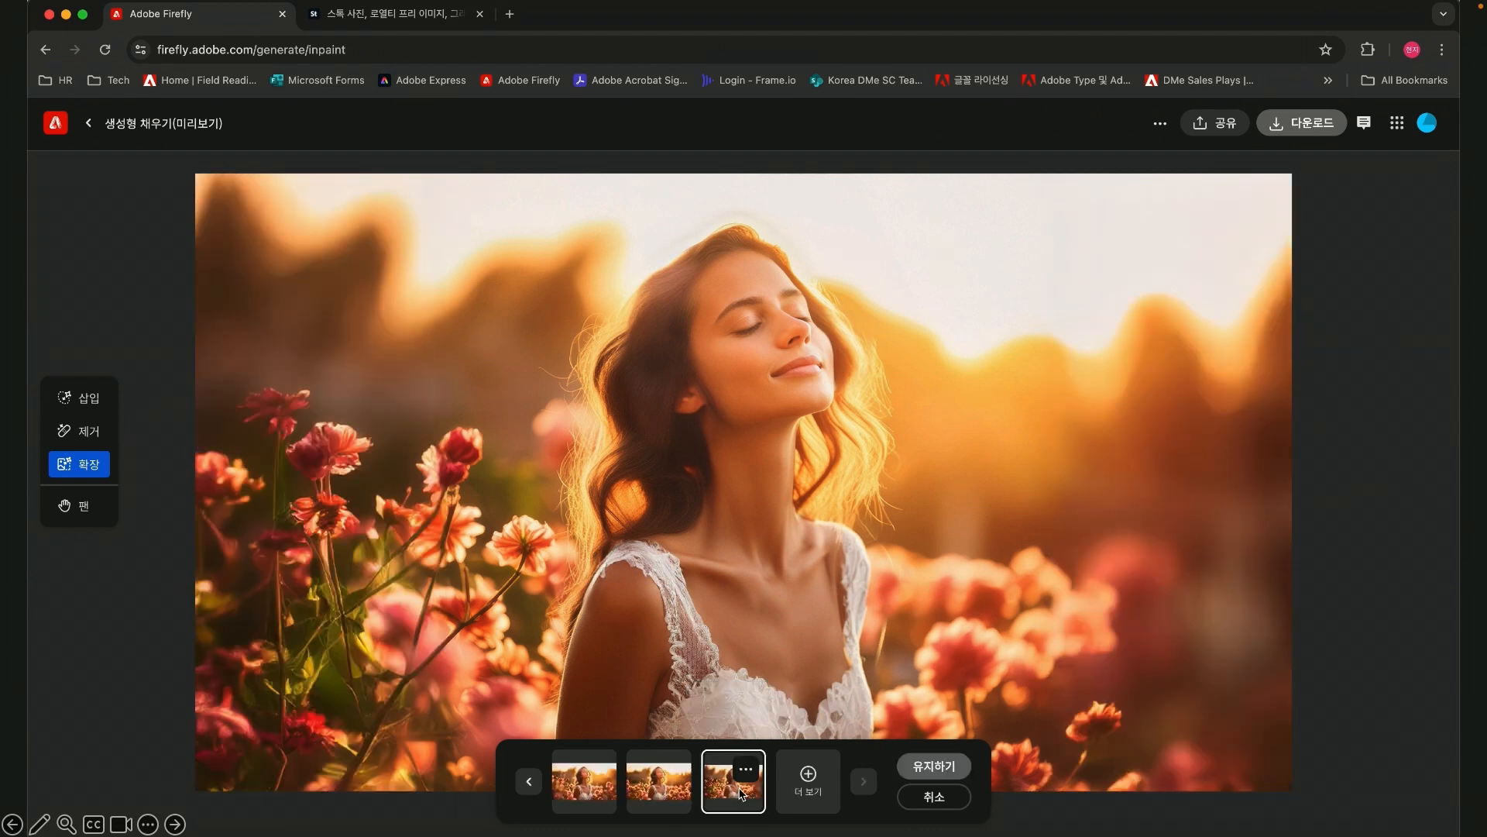
{"action": "left_click", "coordinate": [612, 804]}
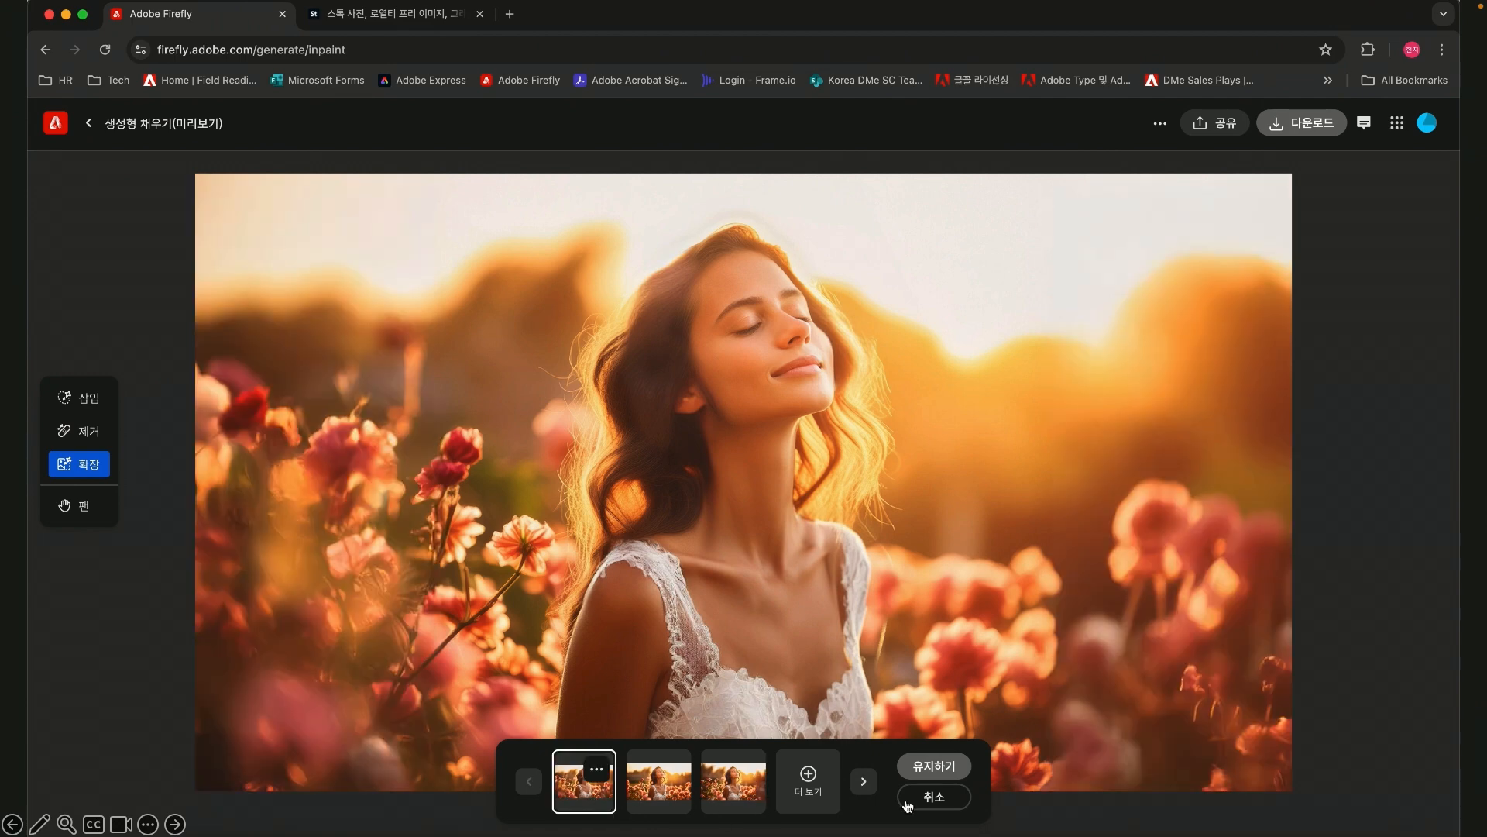
{"action": "left_click", "coordinate": [935, 766]}
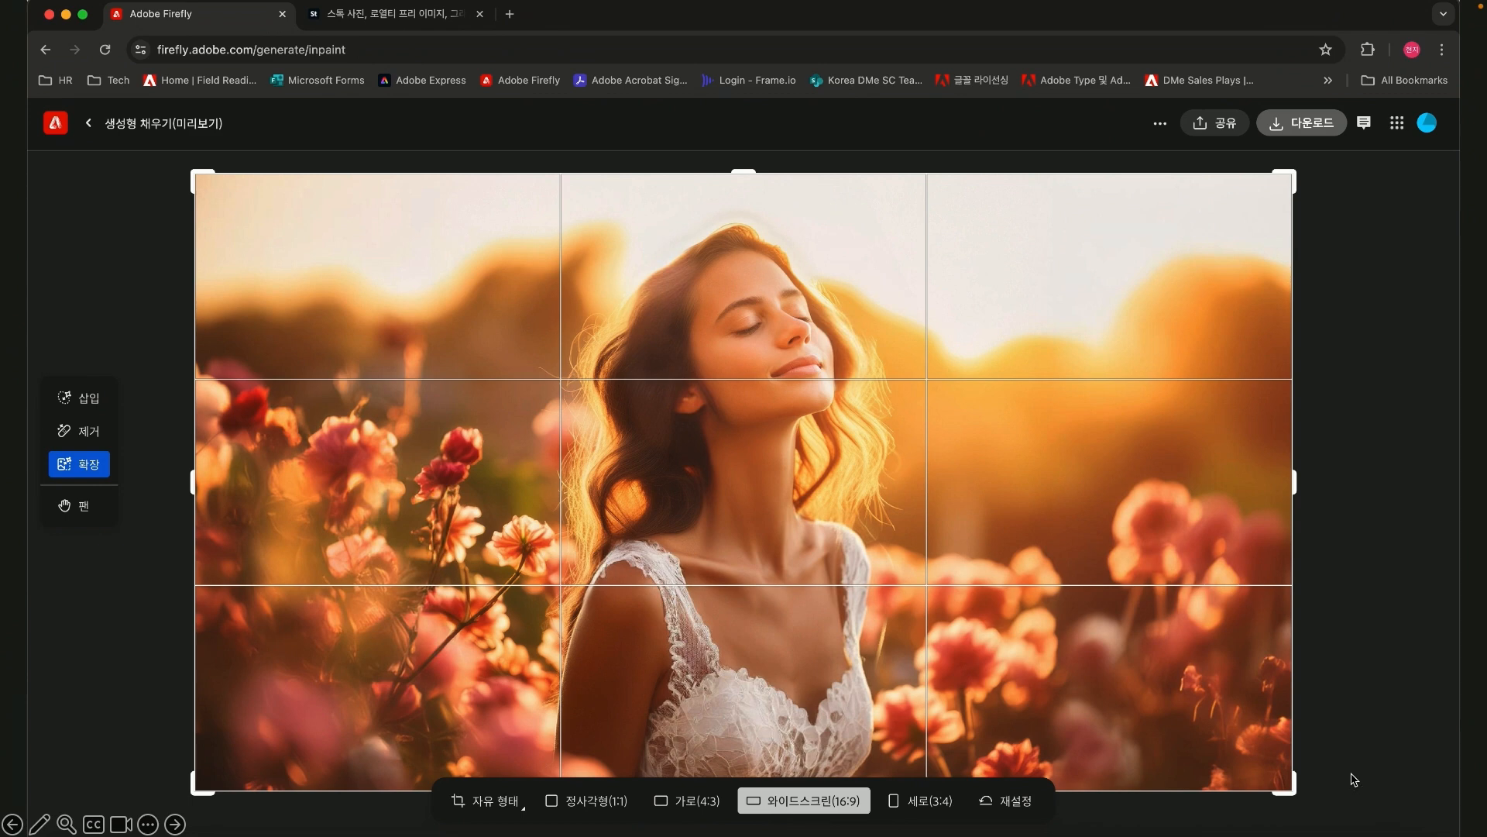
{"action": "left_click", "coordinate": [1316, 135]}
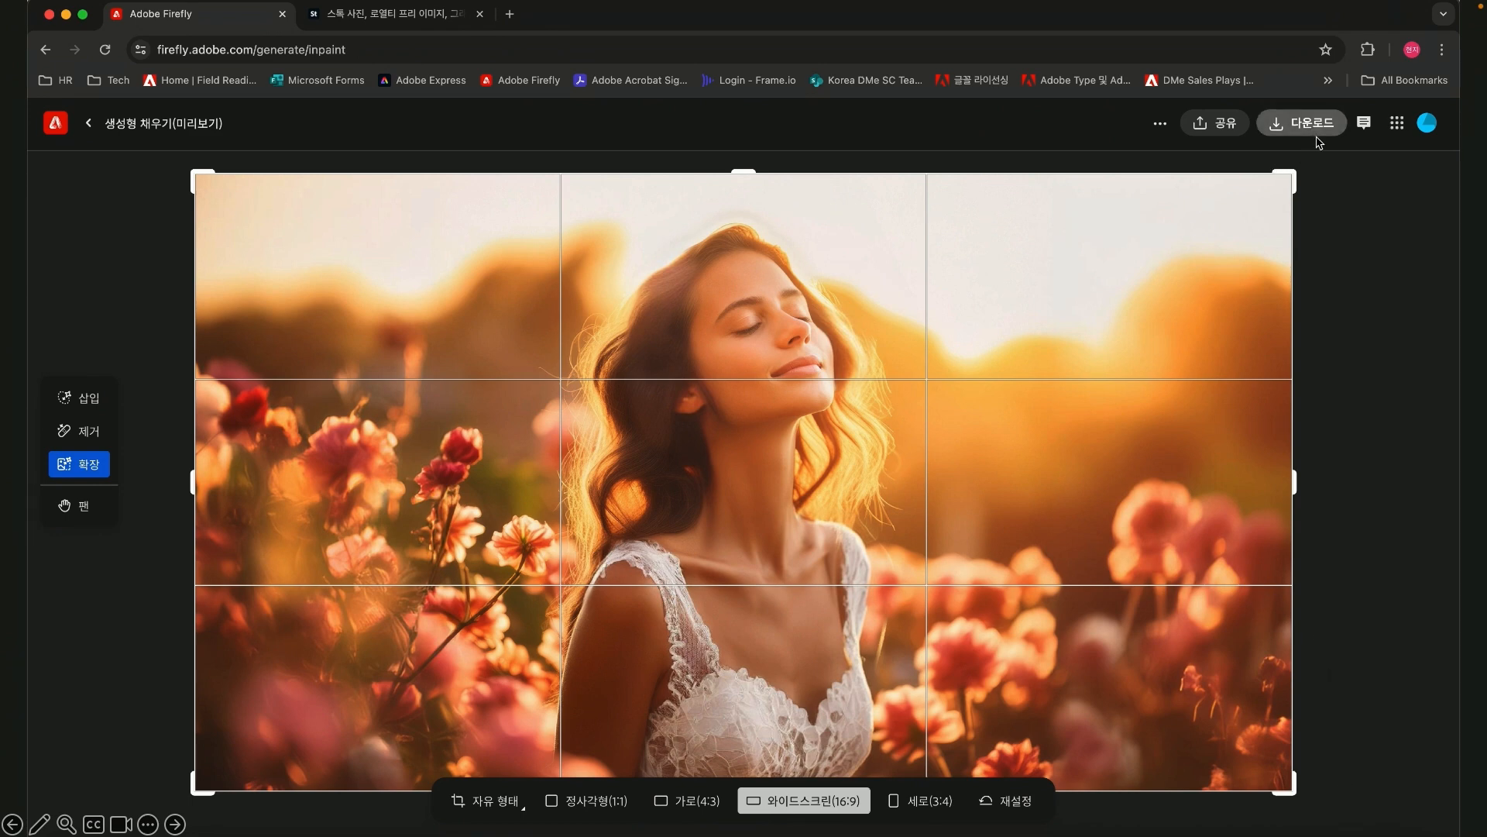